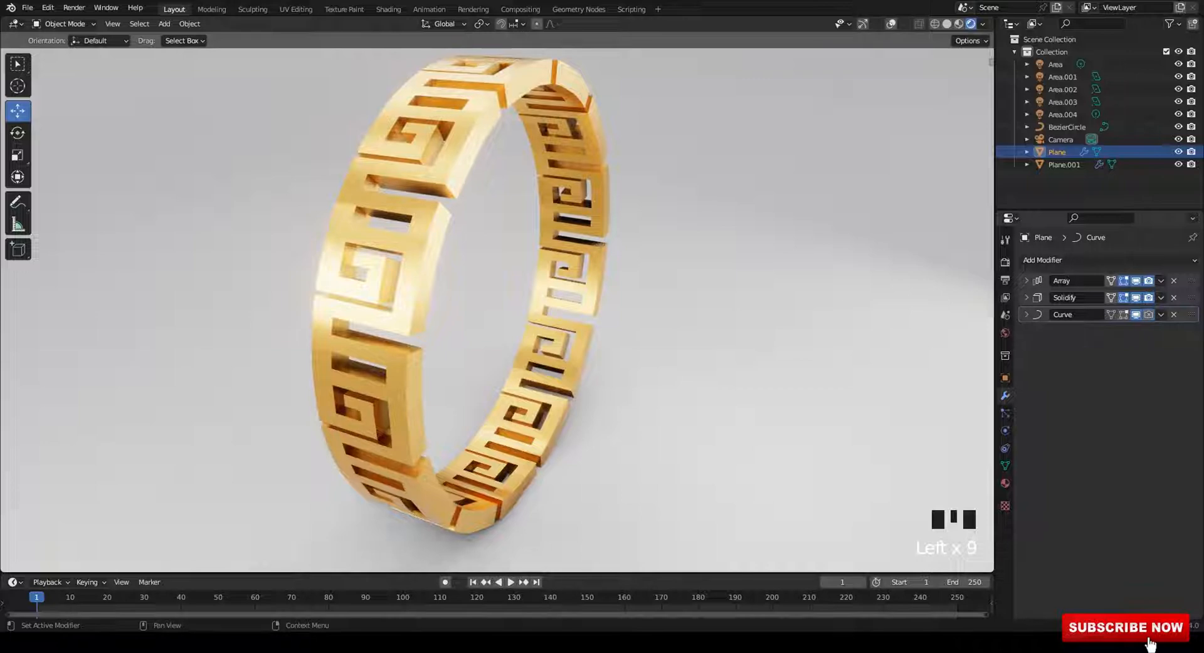
# Hide the effect of the Curve, Solidify and Array modifiers in the viewport, examining the ring's base shape.
pyautogui.click(1135, 315)
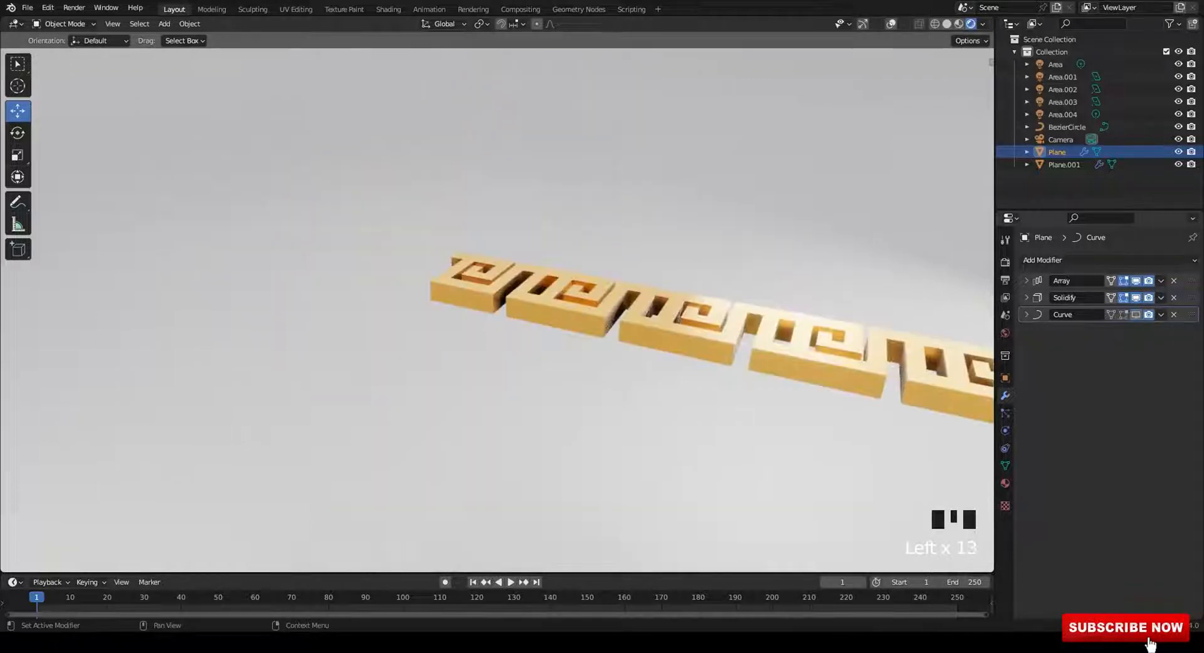
pyautogui.moveTo(834, 301); pyautogui.dragTo(853, 276, button='middle')
pyautogui.click(1135, 298)
pyautogui.moveTo(627, 288); pyautogui.dragTo(792, 331, button='middle')
pyautogui.click(1136, 281)
pyautogui.scroll(5, 497, 310)
pyautogui.moveTo(496, 310); pyautogui.dragTo(515, 358, button='middle')
pyautogui.moveTo(827, 264); pyautogui.dragTo(821, 276, button='middle')
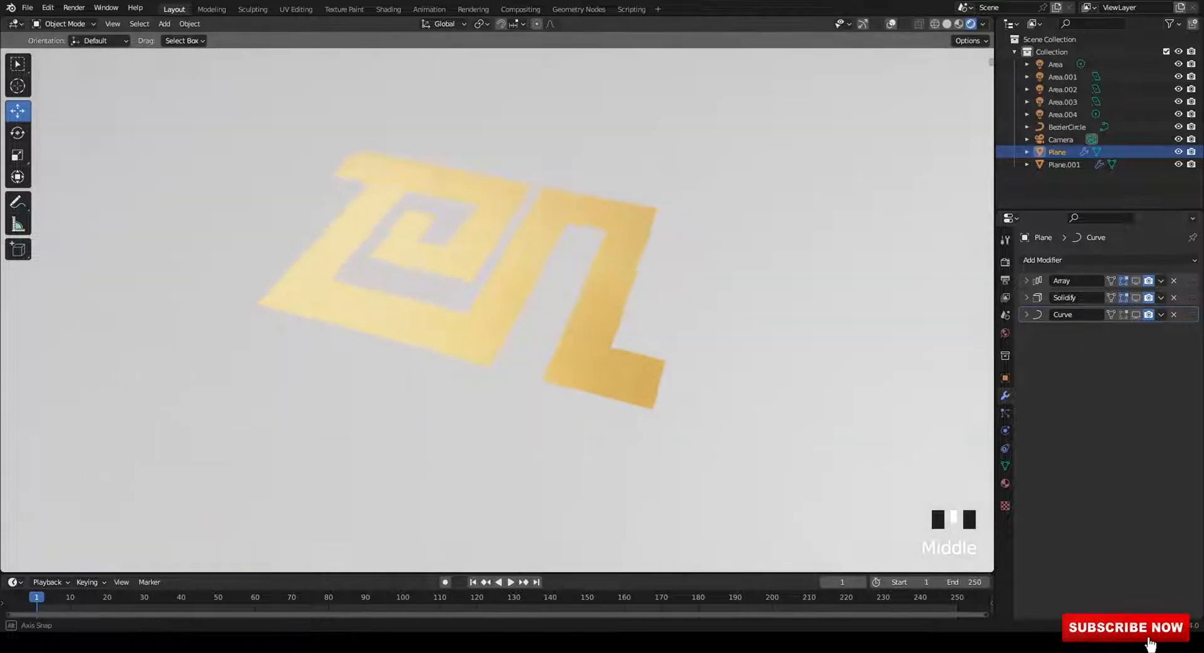
# Turn the Solidify, Curve and Array modifiers back on in the viewport, examining how each one shapes the ring.
pyautogui.click(1136, 281)
pyautogui.click(1136, 281)
pyautogui.click(1135, 298)
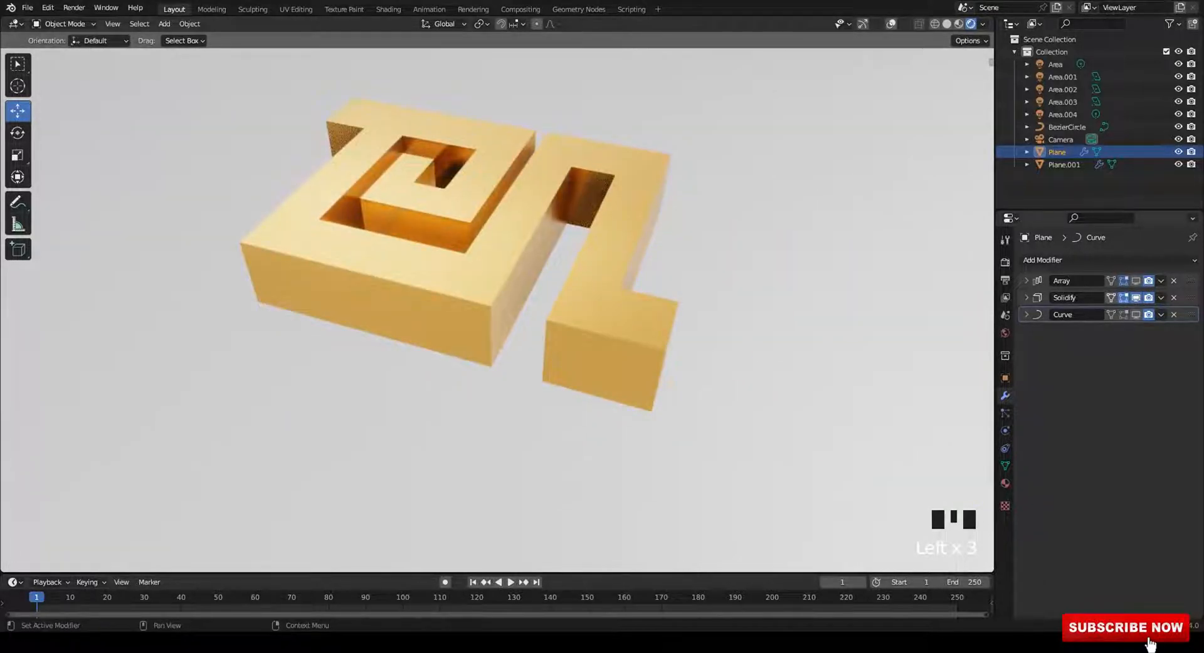
pyautogui.click(1136, 315)
pyautogui.moveTo(822, 282); pyautogui.dragTo(856, 275, button='middle')
pyautogui.keyDown('shift'); pyautogui.moveTo(840, 351); pyautogui.dragTo(840, 292, button='middle'); pyautogui.keyUp('shift')
pyautogui.keyDown('shift'); pyautogui.moveTo(840, 351); pyautogui.dragTo(840, 288, button='middle'); pyautogui.keyUp('shift')
pyautogui.click(1135, 281)
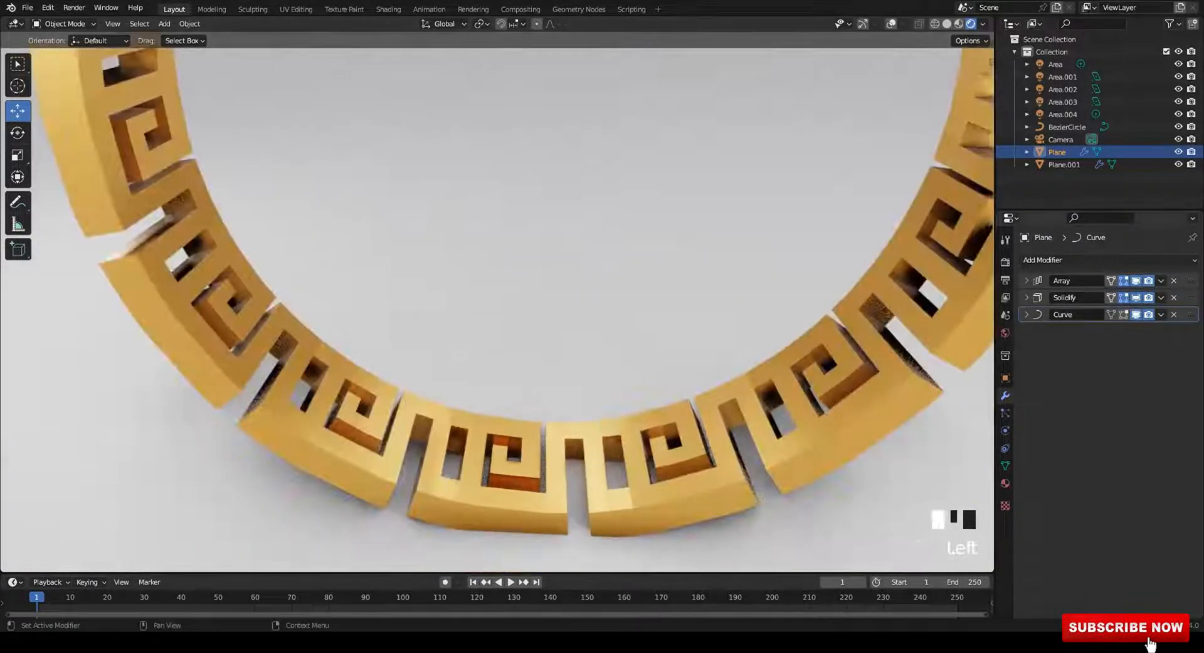
# Examine the finished Greek-key ring from different angles and compare the model with the rendered reference image.
pyautogui.scroll(-3, 497, 310)
pyautogui.moveTo(497, 310); pyautogui.dragTo(696, 369, button='middle')
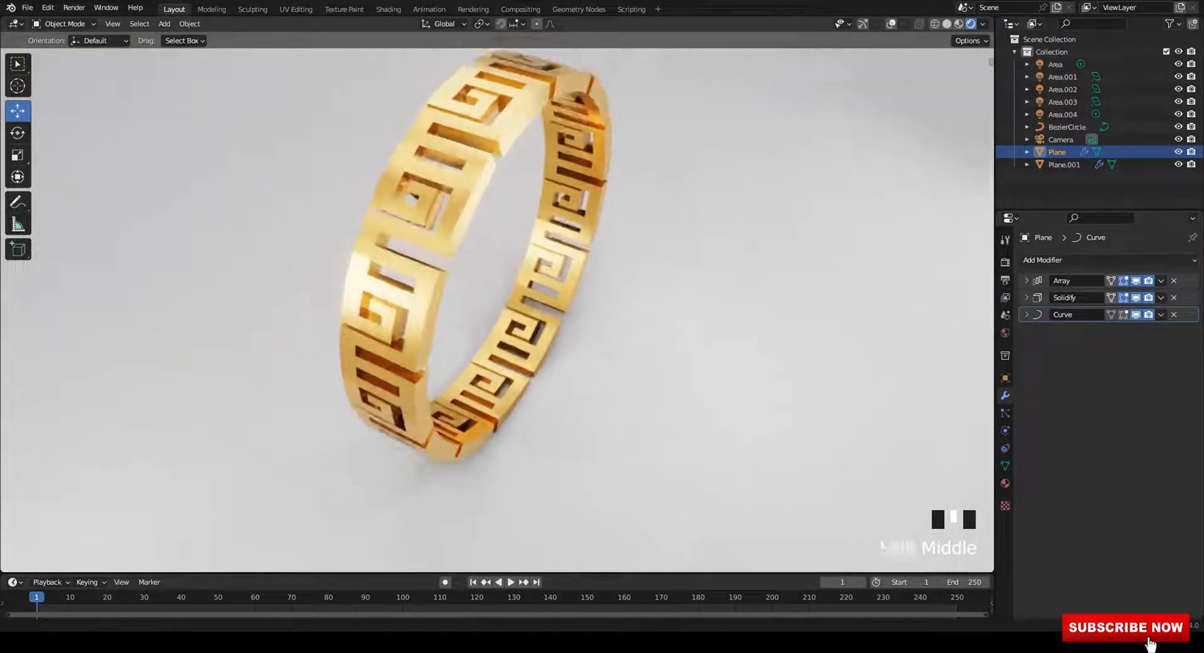
pyautogui.moveTo(452, 264); pyautogui.dragTo(489, 276, button='middle')
pyautogui.click(472, 9)
pyautogui.click(174, 10)
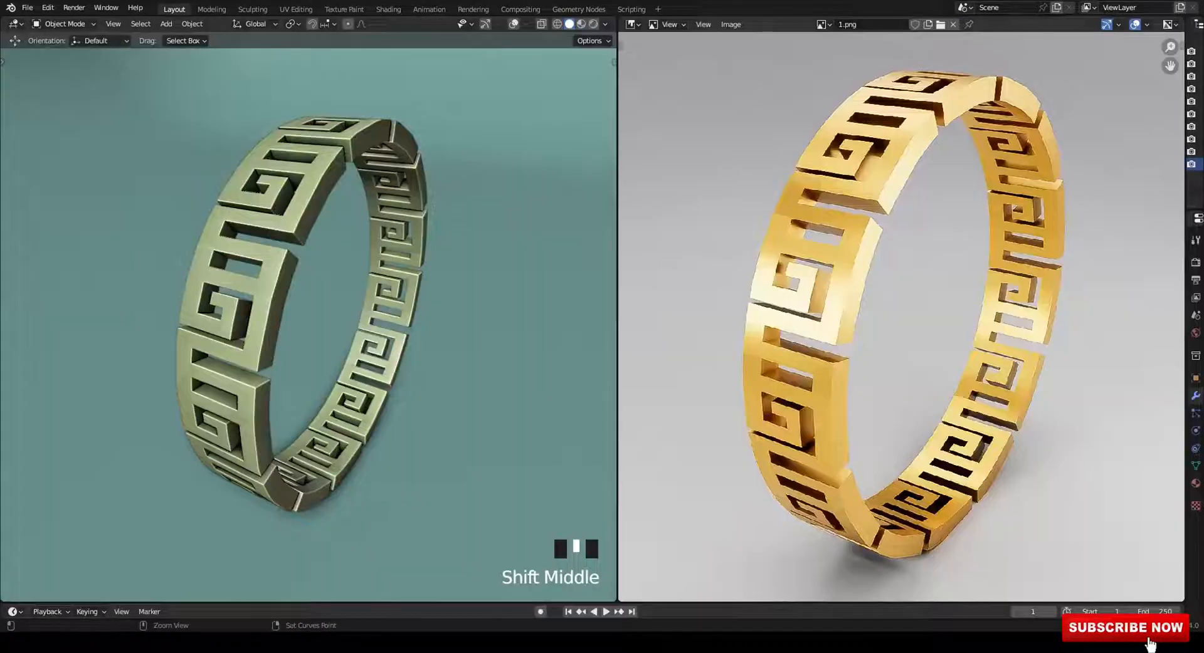
pyautogui.keyDown('shift'); pyautogui.moveTo(903, 313); pyautogui.dragTo(891, 319, button='middle'); pyautogui.keyUp('shift')
pyautogui.moveTo(308, 313); pyautogui.dragTo(269, 297, button='middle')
pyautogui.moveTo(270, 298)
pyautogui.keyDown('shift'); pyautogui.mouseDown(button='middle')
pyautogui.moveTo(238, 295)
pyautogui.moveTo(239, 270)
pyautogui.moveTo(226, 282)
pyautogui.moveTo(292, 301)
pyautogui.moveTo(291, 327)
pyautogui.moveTo(308, 323)
pyautogui.moveTo(289, 304)
pyautogui.mouseUp(button='middle'); pyautogui.keyUp('shift')
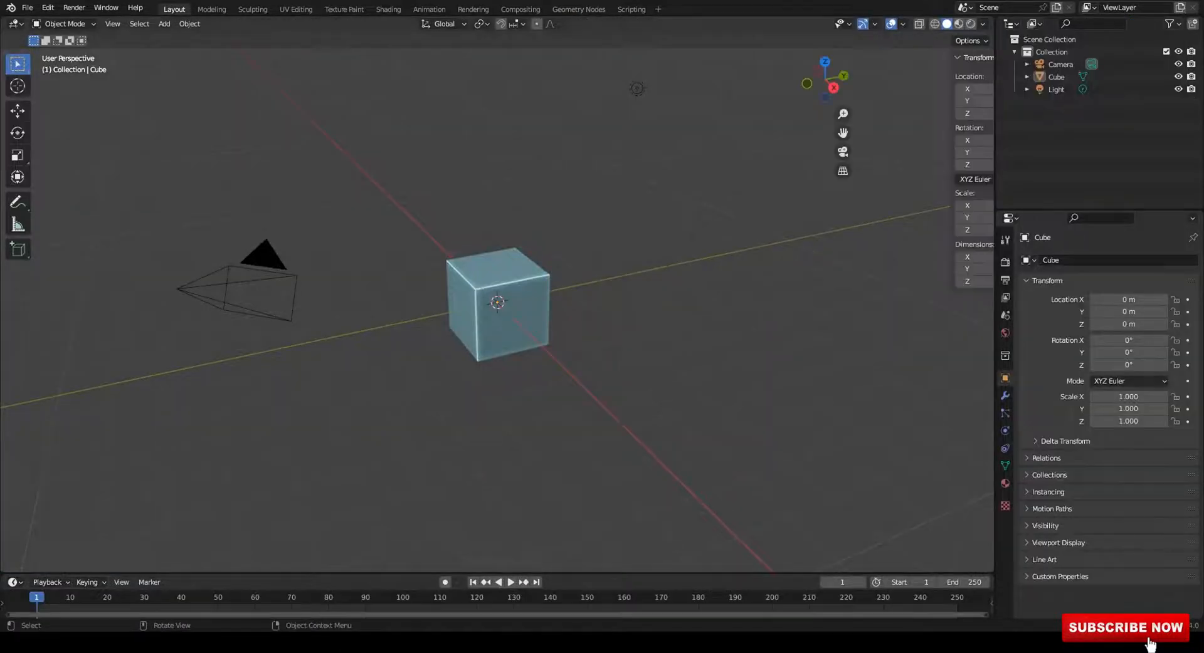
# Delete the default camera, cube and light from the new scene.
pyautogui.press('n')
pyautogui.press('n')
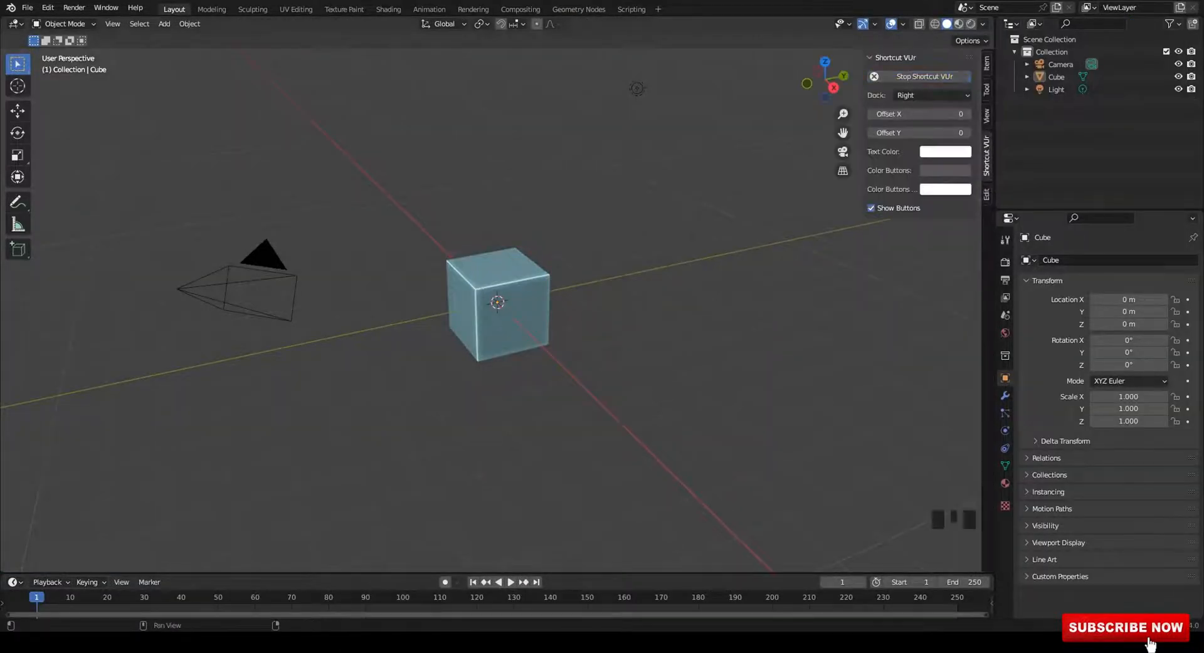
pyautogui.moveTo(501, 301); pyautogui.dragTo(514, 304, button='middle')
pyautogui.press('a')
pyautogui.press('x')
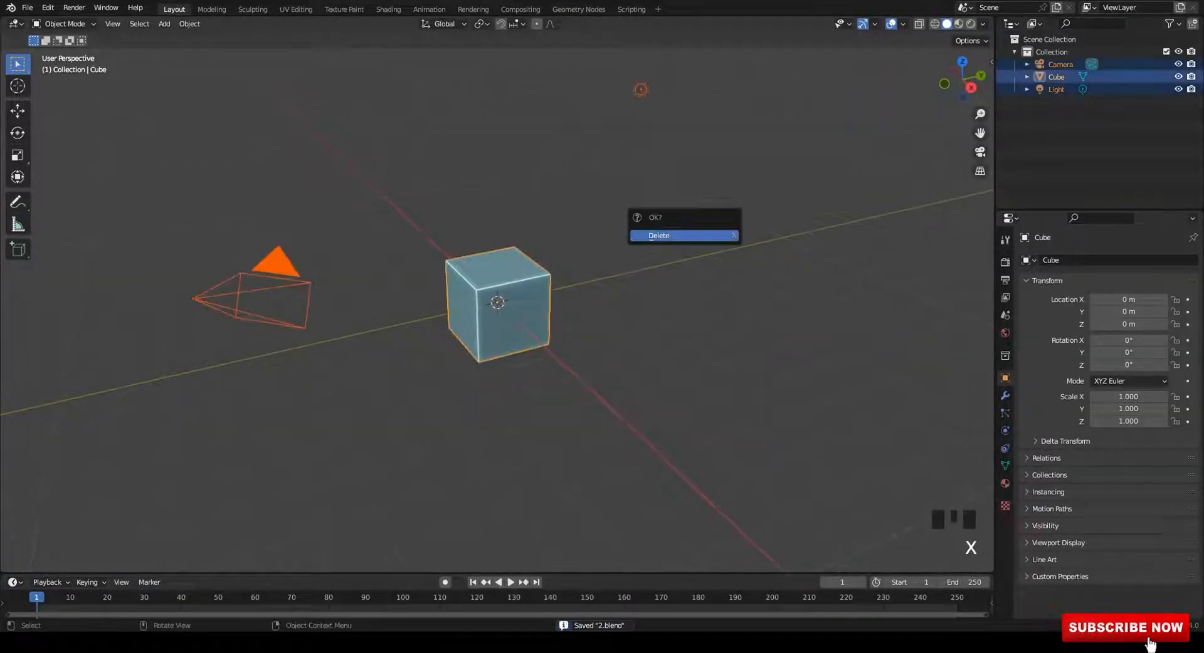
pyautogui.click(683, 233)
# Add a plane and scale it down to about 0.182 in the top orthographic view.
pyautogui.hotkey('shift', 'a')
pyautogui.moveTo(405, 186)
pyautogui.click(509, 187)
pyautogui.press('`')
pyautogui.click(533, 323)
pyautogui.keyDown('alt'); pyautogui.moveTo(533, 314); pyautogui.dragTo(562, 276, button='middle'); pyautogui.keyUp('alt')
pyautogui.scroll(-2, 540, 308)
pyautogui.press('s')
pyautogui.click(536, 307)
pyautogui.scroll(2, 536, 307)
# Move the small plane to about 0.81 m in X and 0.81 m in Y.
pyautogui.click(18, 111)
pyautogui.moveTo(472, 271); pyautogui.dragTo(313, 271)
pyautogui.keyDown('shift'); pyautogui.moveTo(333, 295); pyautogui.dragTo(325, 260, button='middle'); pyautogui.keyUp('shift')
pyautogui.moveTo(359, 287); pyautogui.dragTo(358, 446)
# Widen the square slightly in Edit Mode by moving its right edge outward along X.
pyautogui.press('Tab')
pyautogui.press('Tab')
pyautogui.press('Tab')
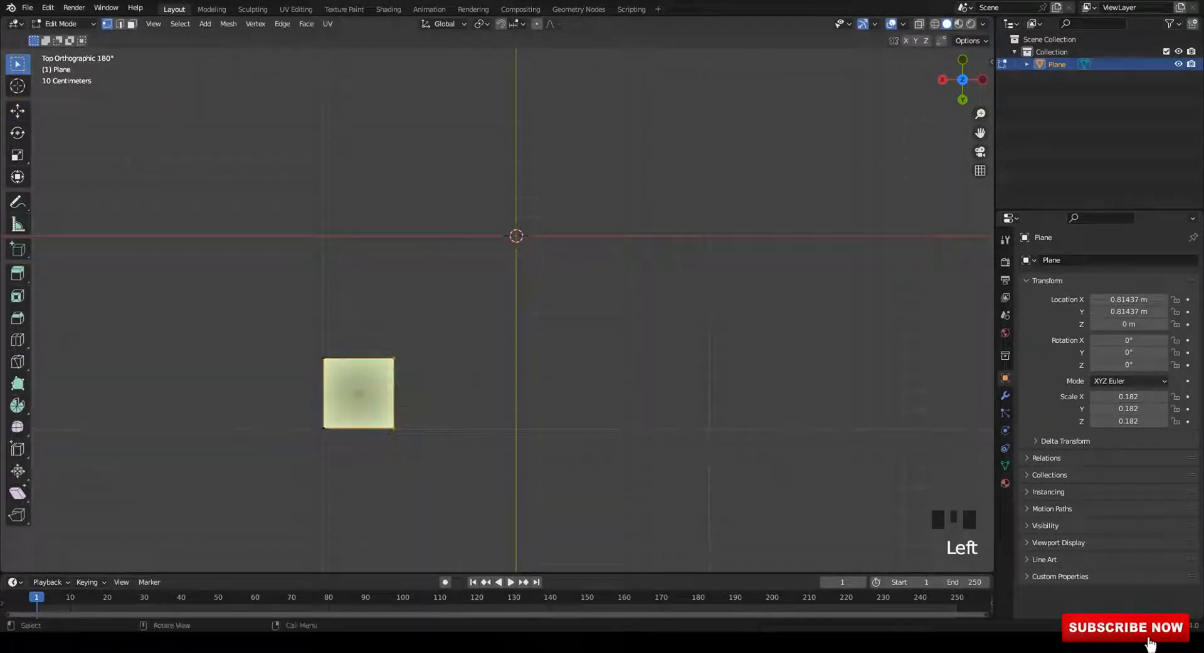
pyautogui.click(119, 24)
pyautogui.click(18, 111)
pyautogui.click(395, 393)
pyautogui.moveTo(343, 393); pyautogui.dragTo(349, 393)
pyautogui.click(362, 358)
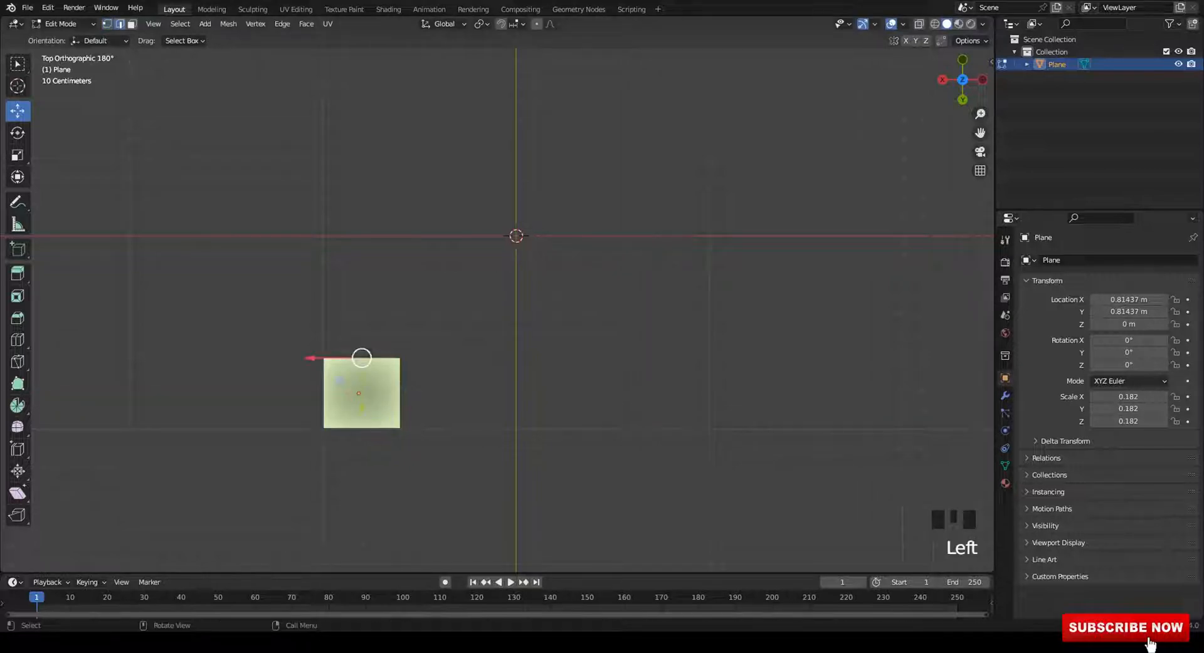
pyautogui.keyDown('shift'); pyautogui.moveTo(362, 358); pyautogui.dragTo(354, 363, button='middle'); pyautogui.keyUp('shift')
# Extrude the square's right edge into a long horizontal bar and add a short corner block at its end.
pyautogui.click(393, 397)
pyautogui.keyDown('shift'); pyautogui.moveTo(392, 398); pyautogui.dragTo(384, 378, button='middle'); pyautogui.keyUp('shift')
pyautogui.press('e')
pyautogui.rightClick(483, 379)
pyautogui.moveTo(334, 379); pyautogui.dragTo(643, 379)
pyautogui.press('e')
pyautogui.rightClick(582, 379)
# Extrude the corner block's upper edge upward in two short segments to form a vertical arm.
pyautogui.click(665, 346)
pyautogui.keyDown('shift'); pyautogui.moveTo(665, 346); pyautogui.dragTo(656, 408, button='middle'); pyautogui.keyUp('shift')
pyautogui.press('e')
pyautogui.rightClick(656, 414)
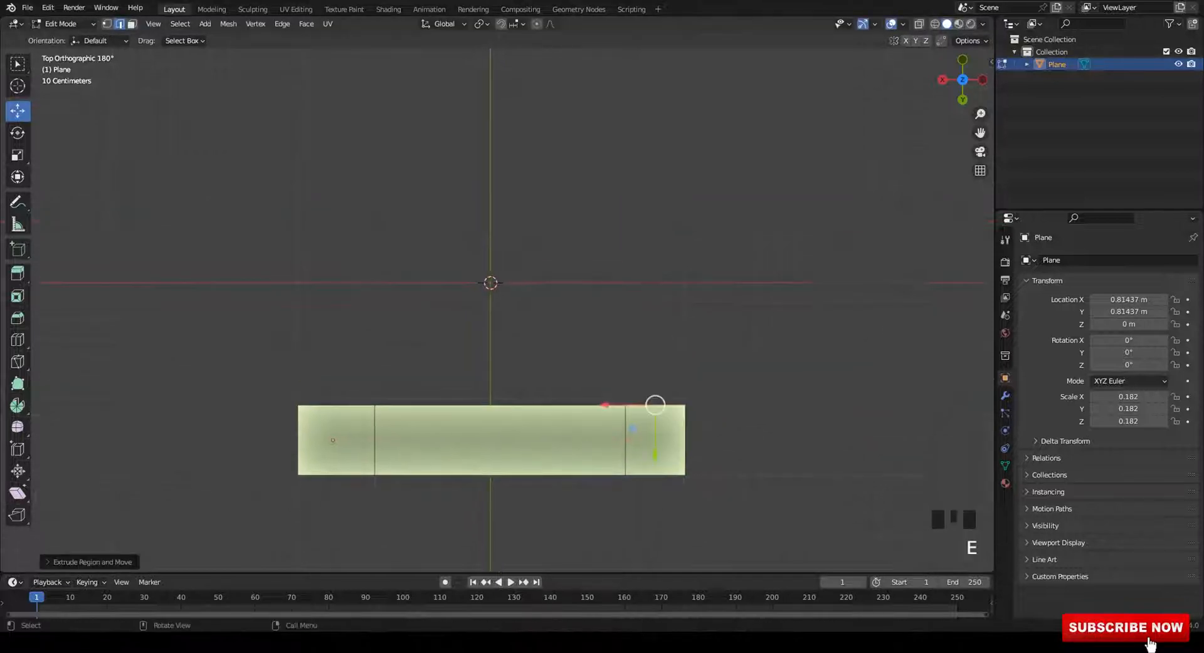
pyautogui.moveTo(656, 454); pyautogui.dragTo(655, 332)
pyautogui.press('e')
pyautogui.rightClick(655, 391)
# Extrude the arm's upper inner edge back into a long bar parallel to the first, with a block at its end.
pyautogui.click(626, 311)
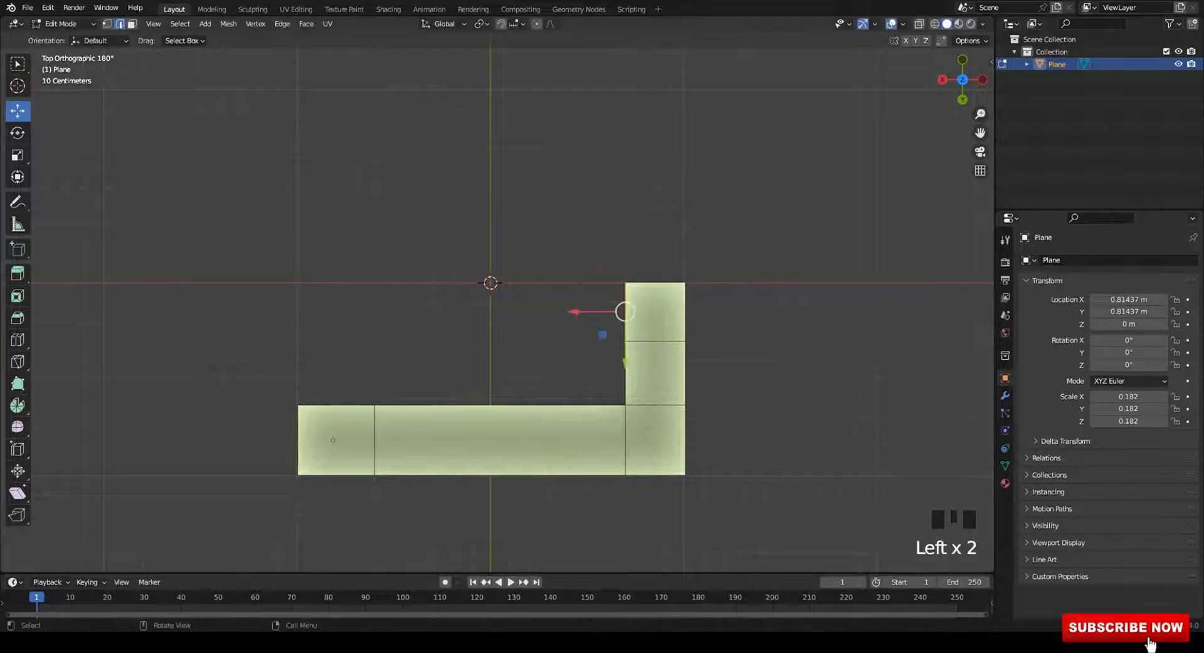
pyautogui.press('e')
pyautogui.rightClick(592, 311)
pyautogui.moveTo(580, 312); pyautogui.dragTo(363, 312)
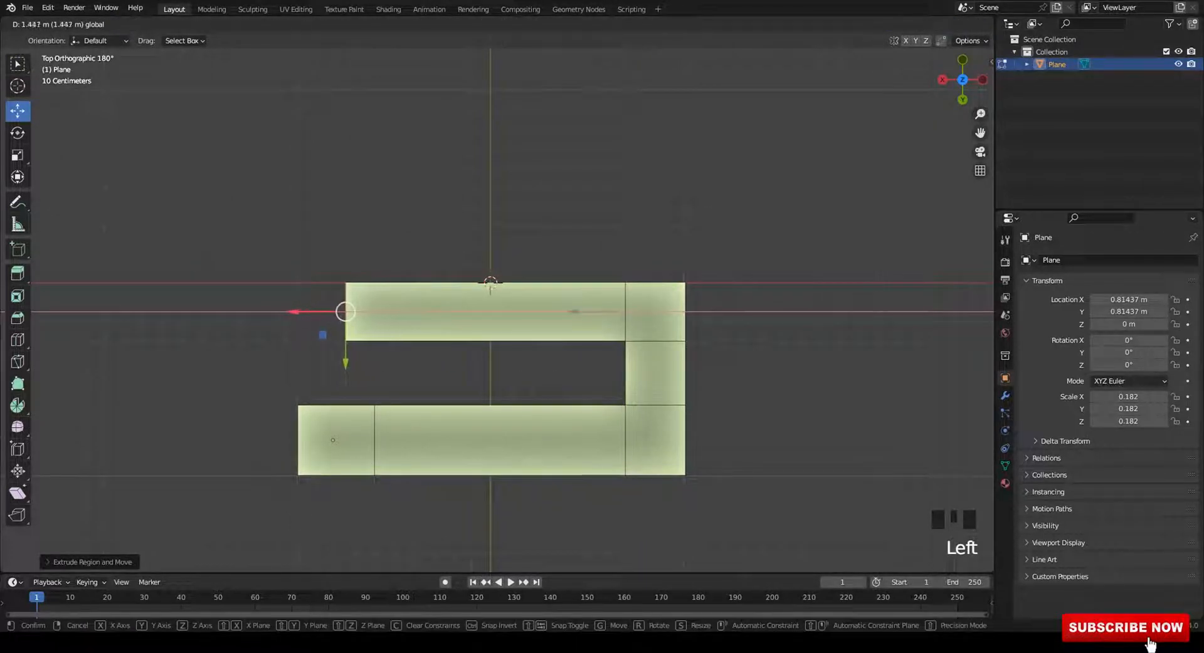
pyautogui.moveTo(311, 311); pyautogui.dragTo(254, 312)
pyautogui.press('e')
pyautogui.rightClick(276, 307)
# Extrude the upper edge of the second bar's end block upward into a tall vertical arm.
pyautogui.click(334, 283)
pyautogui.keyDown('shift'); pyautogui.moveTo(335, 279); pyautogui.dragTo(320, 338, button='middle'); pyautogui.keyUp('shift')
pyautogui.press('e')
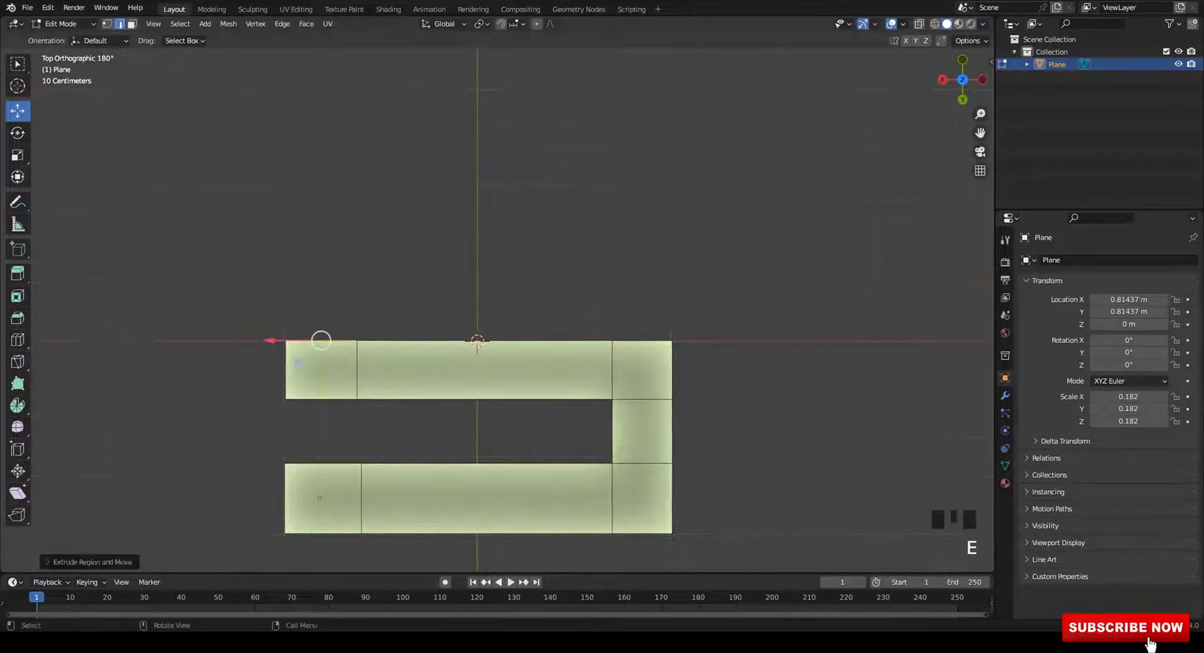
pyautogui.moveTo(320, 339); pyautogui.dragTo(321, 155)
pyautogui.moveTo(321, 201); pyautogui.dragTo(321, 197)
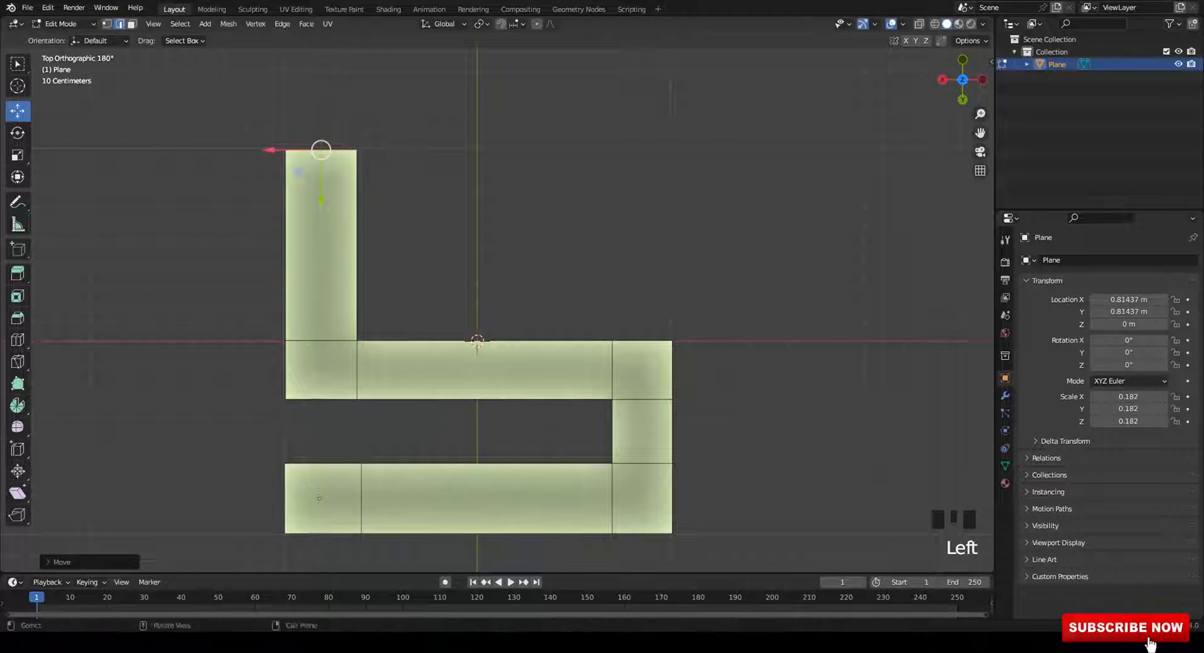
# Extrude the lower edge of the original square downward into a short leg.
pyautogui.keyDown('shift'); pyautogui.moveTo(323, 464); pyautogui.dragTo(323, 400, button='middle'); pyautogui.keyUp('shift')
pyautogui.click(322, 469)
pyautogui.press('e')
pyautogui.rightClick(346, 531)
pyautogui.moveTo(322, 469); pyautogui.dragTo(323, 533)
# Extrude a corner block on top of the tall arm and extend it into a long upper bar with an end block.
pyautogui.keyDown('shift'); pyautogui.moveTo(332, 301); pyautogui.dragTo(315, 382, button='middle'); pyautogui.keyUp('shift')
pyautogui.click(303, 167)
pyautogui.moveTo(303, 212); pyautogui.dragTo(303, 186)
pyautogui.press('e')
pyautogui.rightClick(303, 213)
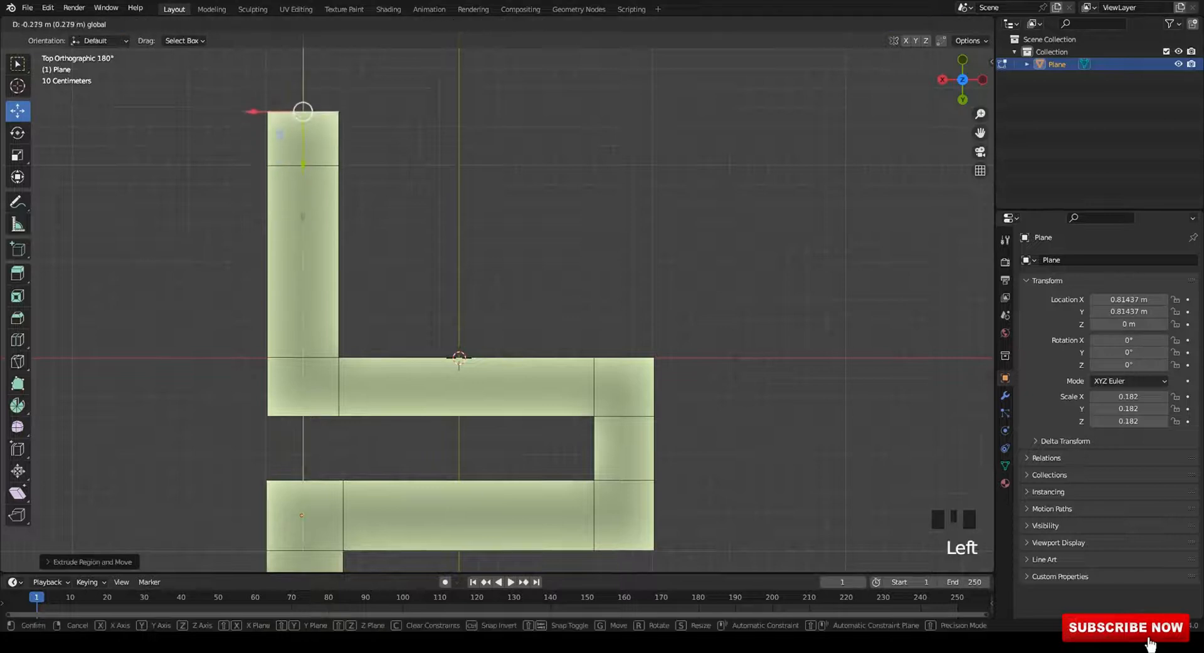
pyautogui.moveTo(303, 111); pyautogui.dragTo(519, 135)
pyautogui.press('e')
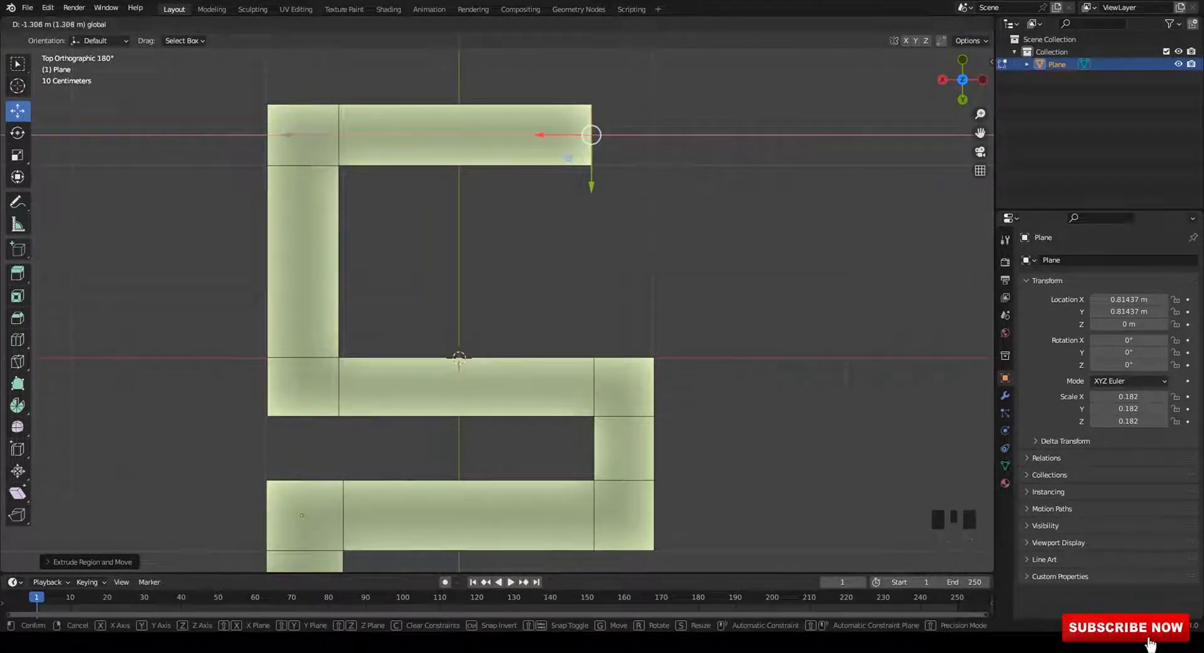
pyautogui.press('e')
# Extrude the upper bar's end block downward into a side arm with a corner block at its lower end.
pyautogui.moveTo(591, 135); pyautogui.dragTo(622, 339)
pyautogui.click(622, 166)
pyautogui.press('e')
pyautogui.click(622, 280)
pyautogui.press('e')
# Extrude the side arm's lower corner inward into a bar with an end block, and shift that block away from the tall arm.
pyautogui.click(591, 310)
pyautogui.press('e')
pyautogui.rightClick(530, 308)
pyautogui.moveTo(541, 309); pyautogui.dragTo(329, 310)
pyautogui.press('e')
pyautogui.rightClick(332, 310)
pyautogui.moveTo(425, 321); pyautogui.dragTo(396, 310)
pyautogui.click(369, 321)
pyautogui.moveTo(323, 310); pyautogui.dragTo(319, 310)
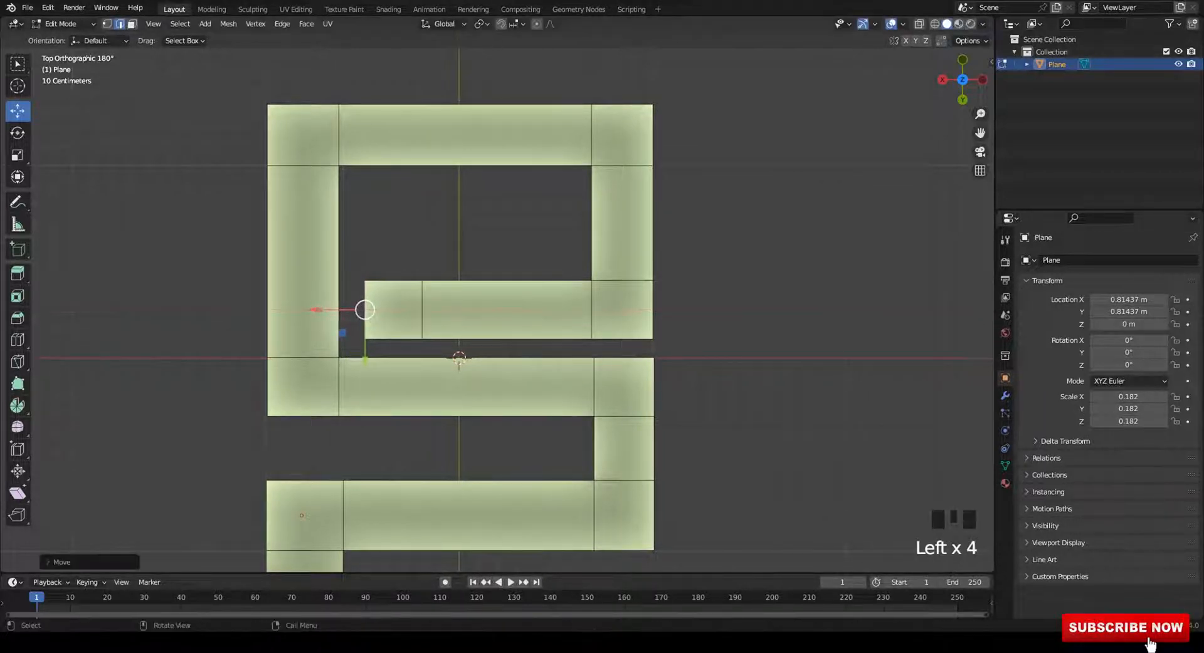
pyautogui.moveTo(459, 337); pyautogui.dragTo(459, 340)
# Finish the spiral by extruding the inner end block upward and across into a short bar, and lower that bar slightly.
pyautogui.moveTo(345, 310); pyautogui.dragTo(411, 274)
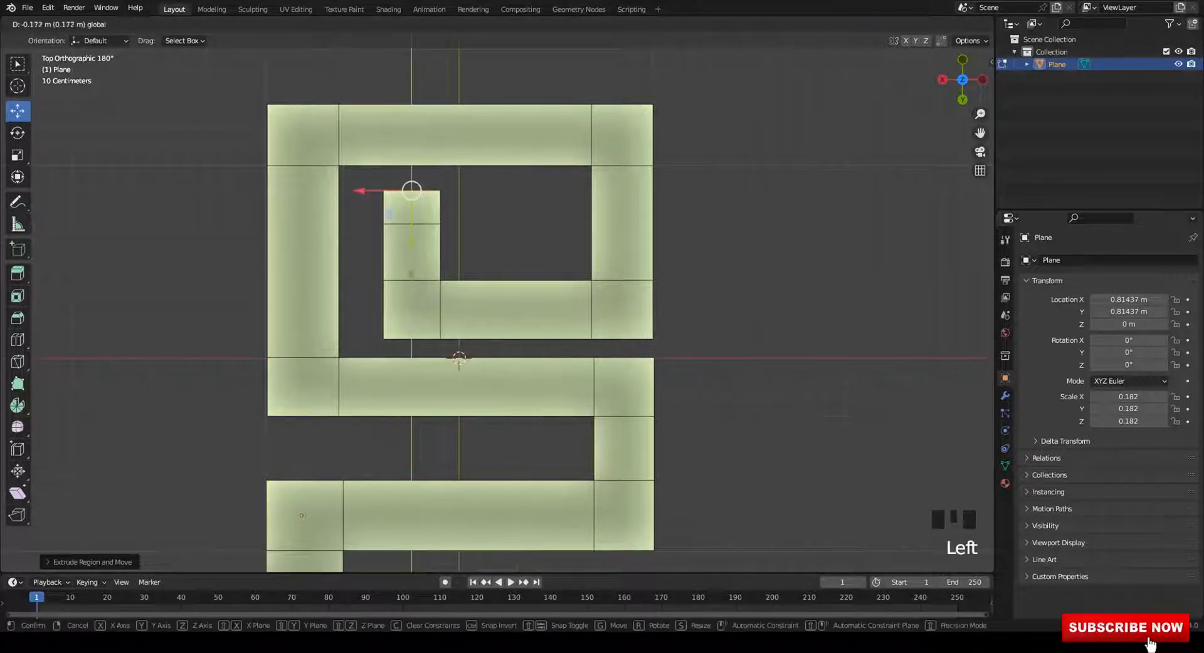
pyautogui.moveTo(411, 178); pyautogui.dragTo(512, 201)
pyautogui.moveTo(358, 165); pyautogui.dragTo(573, 227)
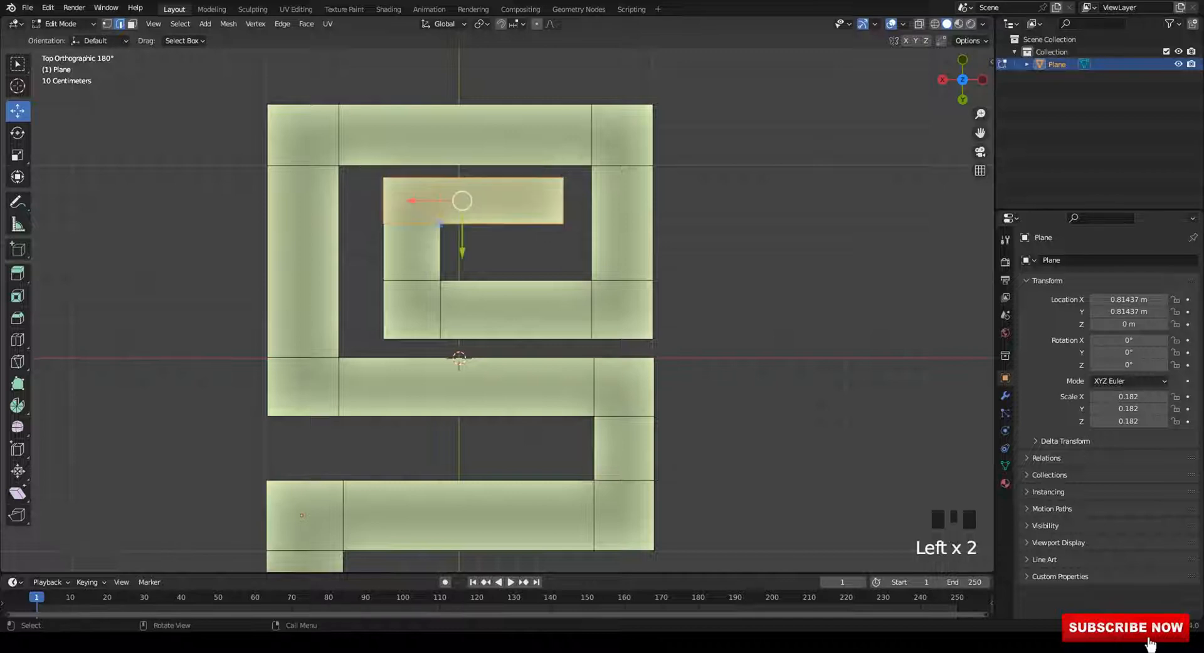
pyautogui.moveTo(462, 252); pyautogui.dragTo(462, 264)
# Extrude the upper edge of the pattern's top-right corner block upward into a short connecting leg.
pyautogui.press('Tab')
pyautogui.scroll(-2, 462, 263)
pyautogui.keyDown('shift'); pyautogui.moveTo(462, 263); pyautogui.dragTo(444, 309, button='middle'); pyautogui.keyUp('shift')
pyautogui.press('Tab')
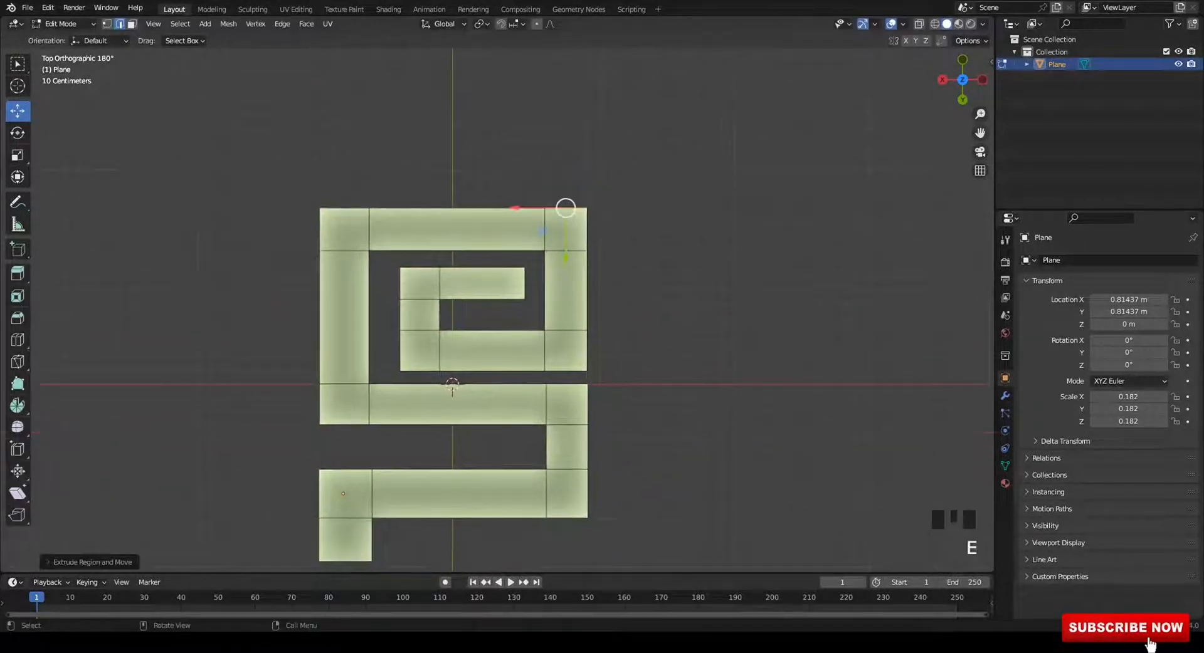
pyautogui.moveTo(566, 254); pyautogui.dragTo(566, 218)
pyautogui.keyDown('shift'); pyautogui.moveTo(565, 218); pyautogui.dragTo(558, 197, button='middle'); pyautogui.keyUp('shift')
# Thicken the pattern's right column by moving its inner vertices and the spiral's tip about 0.11 m along X.
pyautogui.press('1')
pyautogui.moveTo(495, 116); pyautogui.dragTo(547, 520)
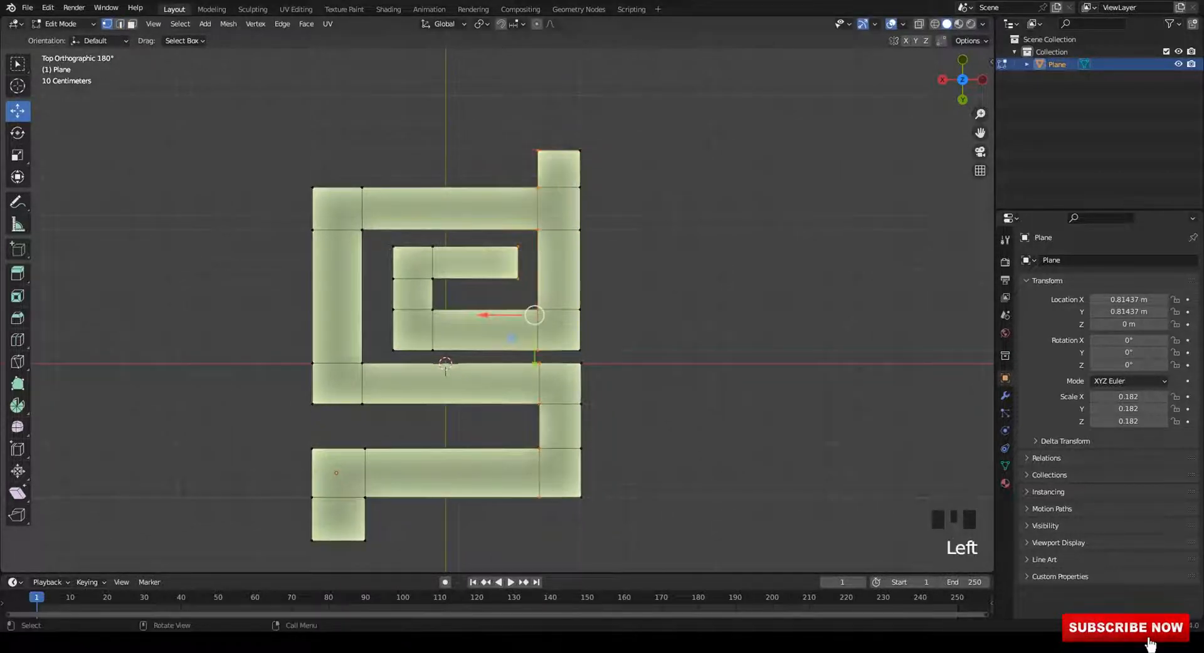
pyautogui.moveTo(496, 314); pyautogui.dragTo(486, 315)
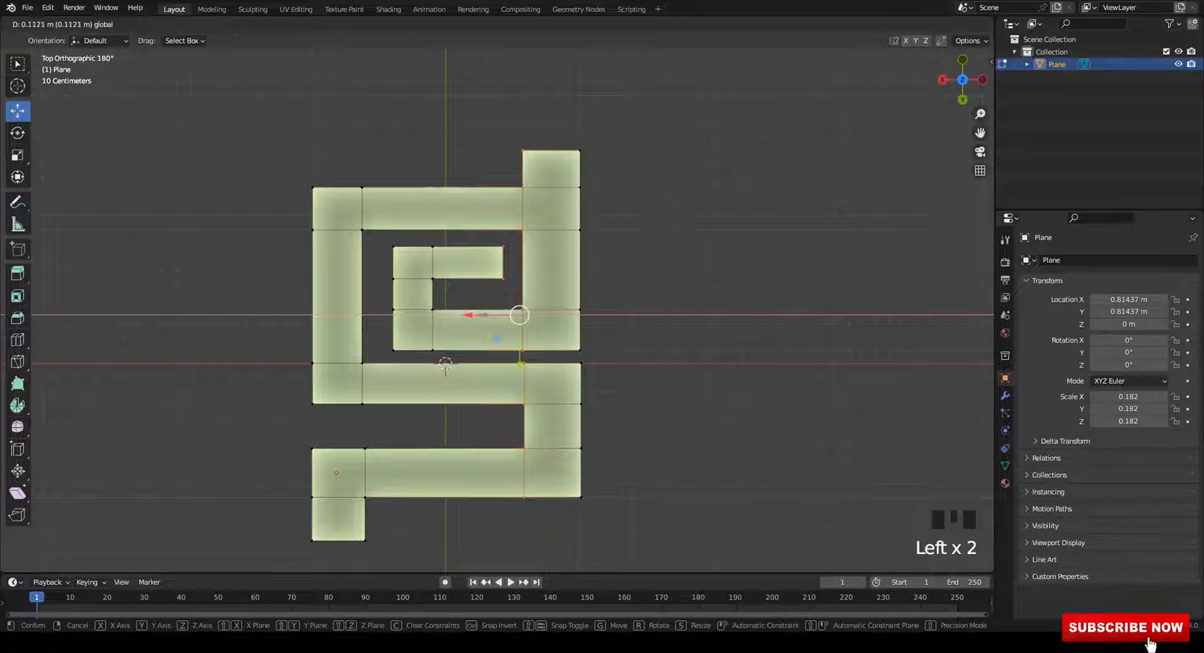
pyautogui.press('Tab')
pyautogui.click(677, 314)
pyautogui.keyDown('shift'); pyautogui.moveTo(678, 314); pyautogui.dragTo(680, 302, button='middle'); pyautogui.keyUp('shift')
# Move the vertices of the pattern's left column slightly inward along X, leaving the inner spiral's vertices out.
pyautogui.press('Tab')
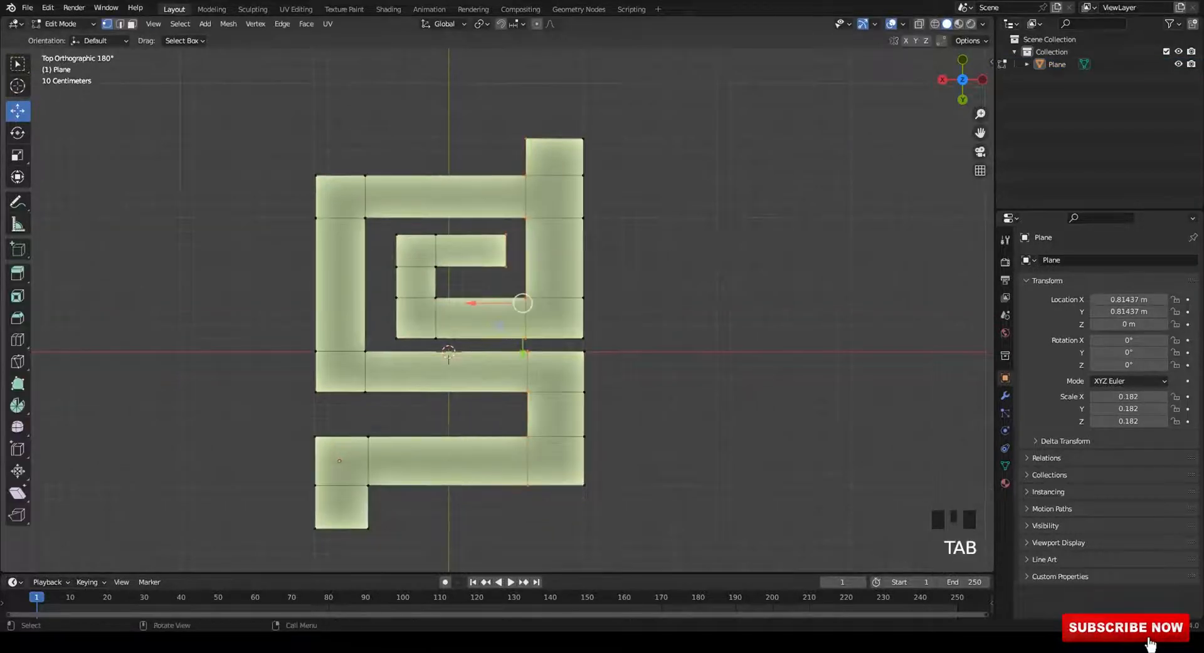
pyautogui.moveTo(293, 146); pyautogui.dragTo(430, 571)
pyautogui.moveTo(303, 351); pyautogui.dragTo(308, 351)
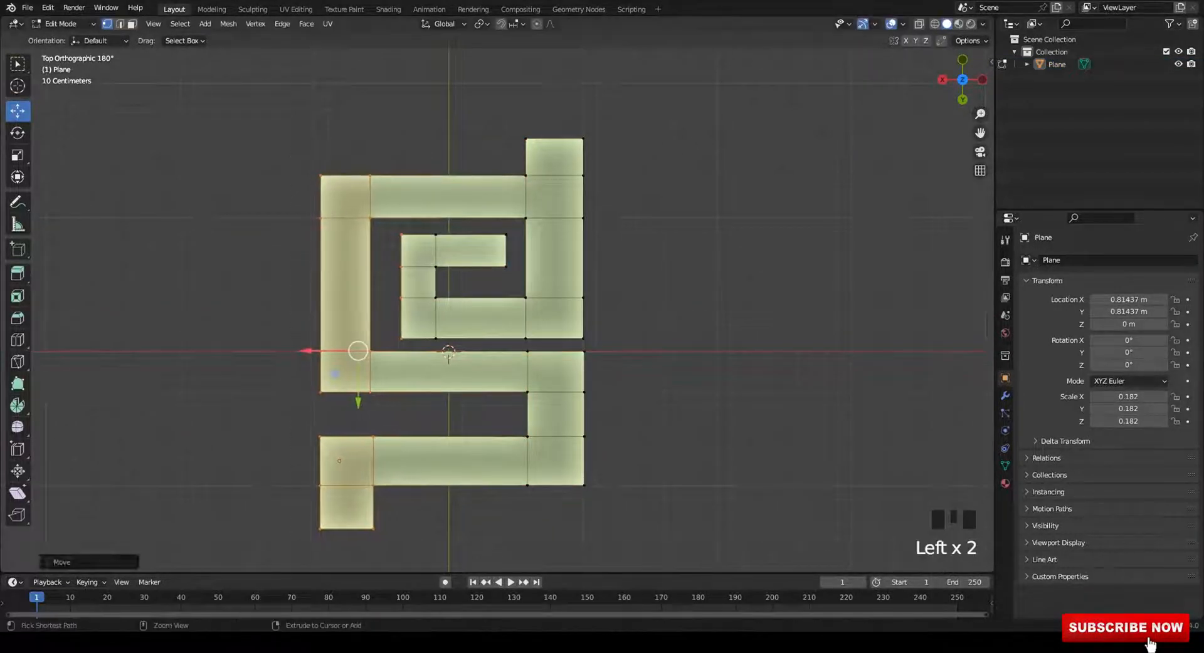
pyautogui.hotkey('ctrl', 'z')
pyautogui.keyDown('ctrl'); pyautogui.moveTo(387, 222); pyautogui.dragTo(442, 352); pyautogui.keyUp('ctrl')
pyautogui.moveTo(289, 369); pyautogui.dragTo(294, 370)
# Shift the inner spiral's left column away from the outer column and shorten the spiral's tip.
pyautogui.moveTo(389, 217); pyautogui.dragTo(516, 358)
pyautogui.moveTo(382, 278); pyautogui.dragTo(394, 278)
pyautogui.moveTo(497, 226); pyautogui.dragTo(533, 281)
pyautogui.moveTo(469, 251); pyautogui.dragTo(444, 251)
pyautogui.press('Tab')
pyautogui.click(664, 294)
pyautogui.press('Tab')
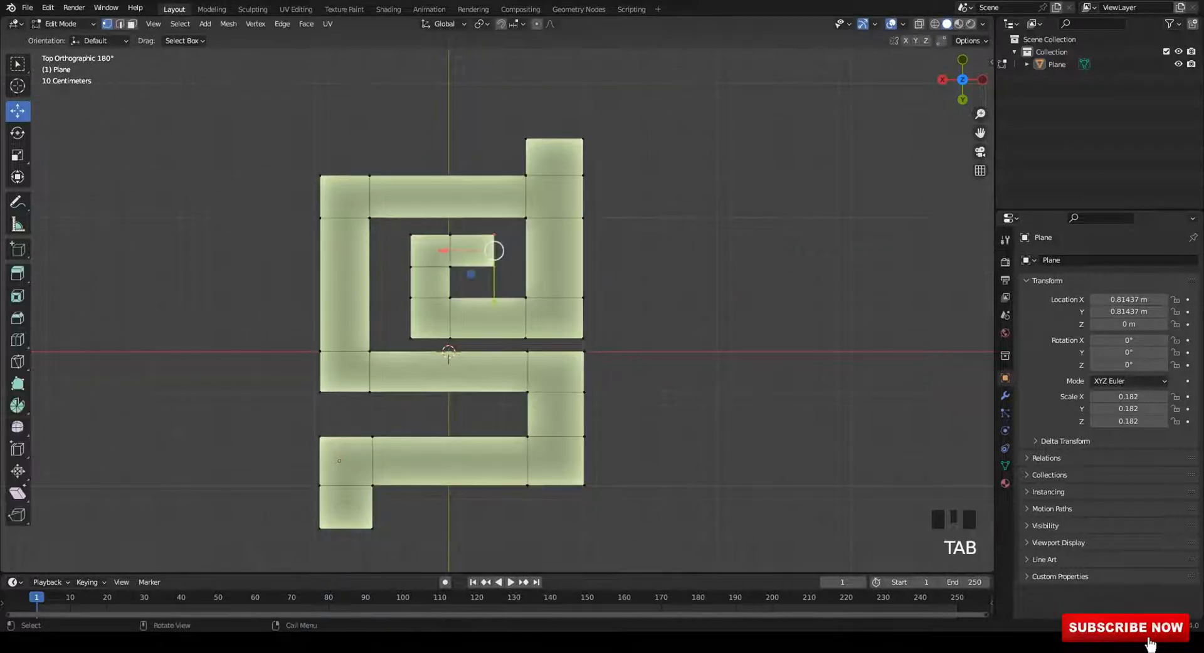
pyautogui.keyDown('shift'); pyautogui.moveTo(502, 301); pyautogui.dragTo(503, 290, button='middle'); pyautogui.keyUp('shift')
# Leave Edit Mode and add an Array modifier to the Greek-key plane.
pyautogui.press('Tab')
pyautogui.click(1006, 396)
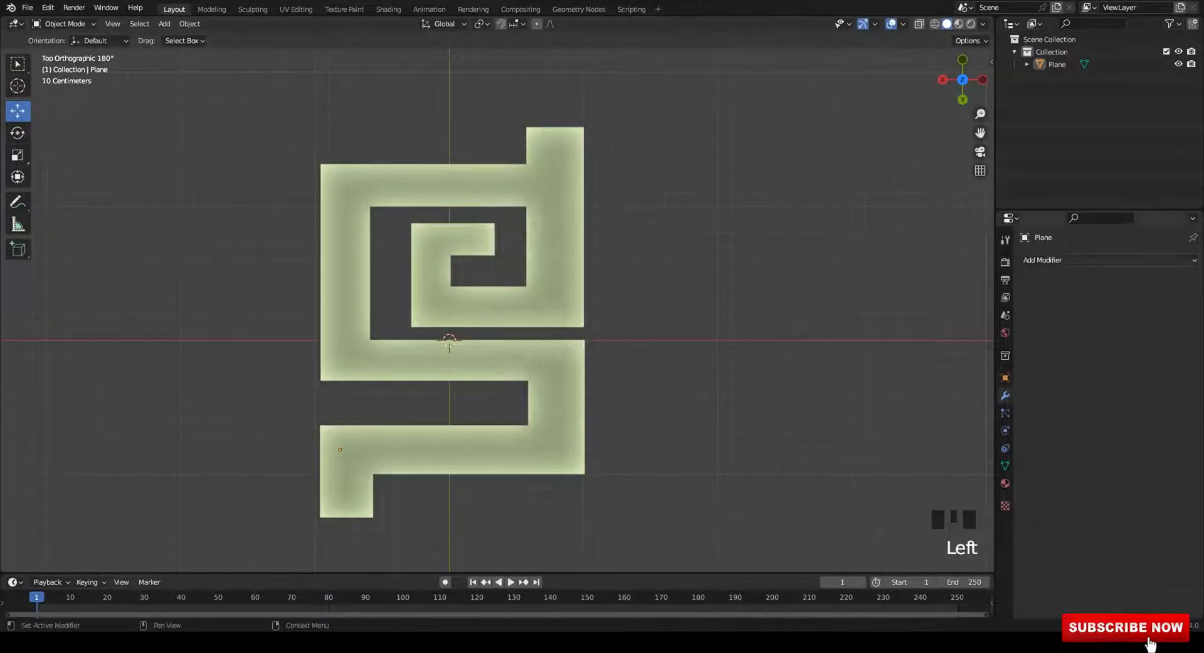
pyautogui.click(1066, 260)
pyautogui.click(941, 294)
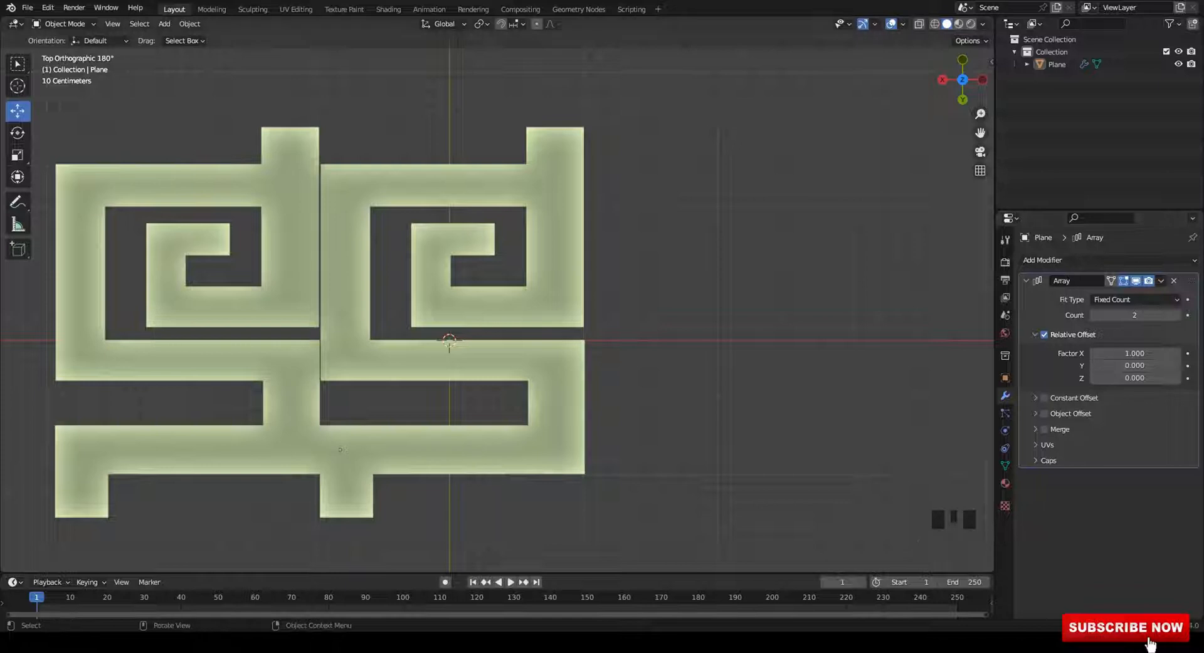
# Select the pattern's outermost right vertices in Edit Mode and flatten them into one straight line along X.
pyautogui.press('Tab')
pyautogui.moveTo(705, 108); pyautogui.dragTo(578, 556)
pyautogui.press('s')
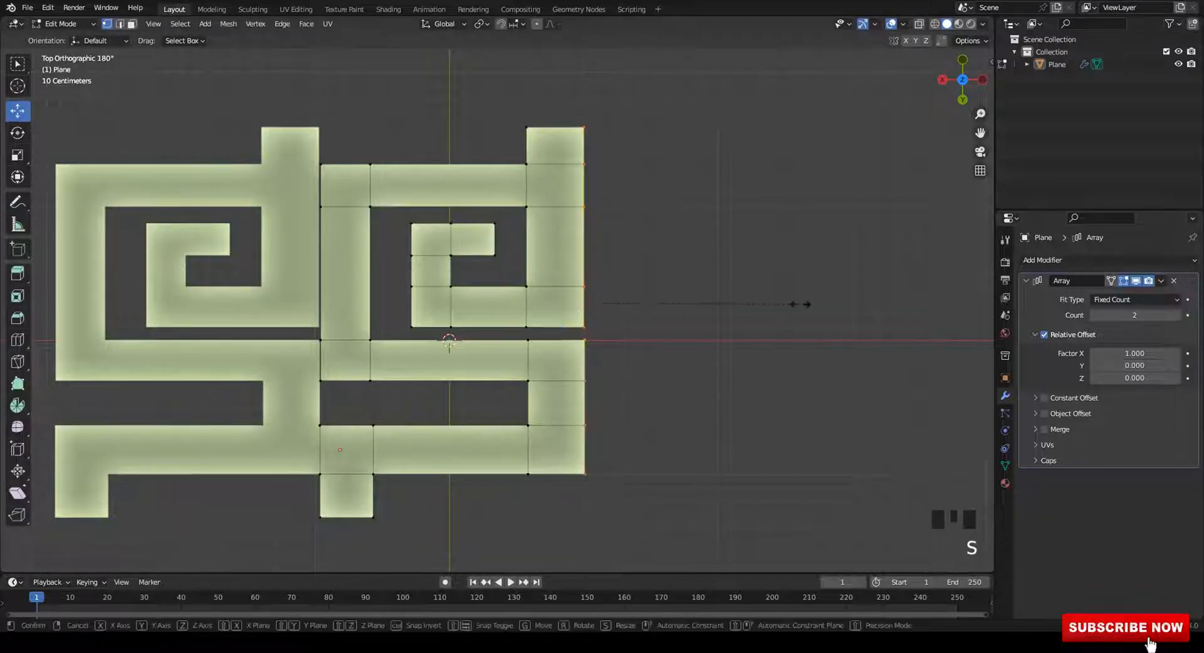
pyautogui.press('x')
pyautogui.click(762, 309)
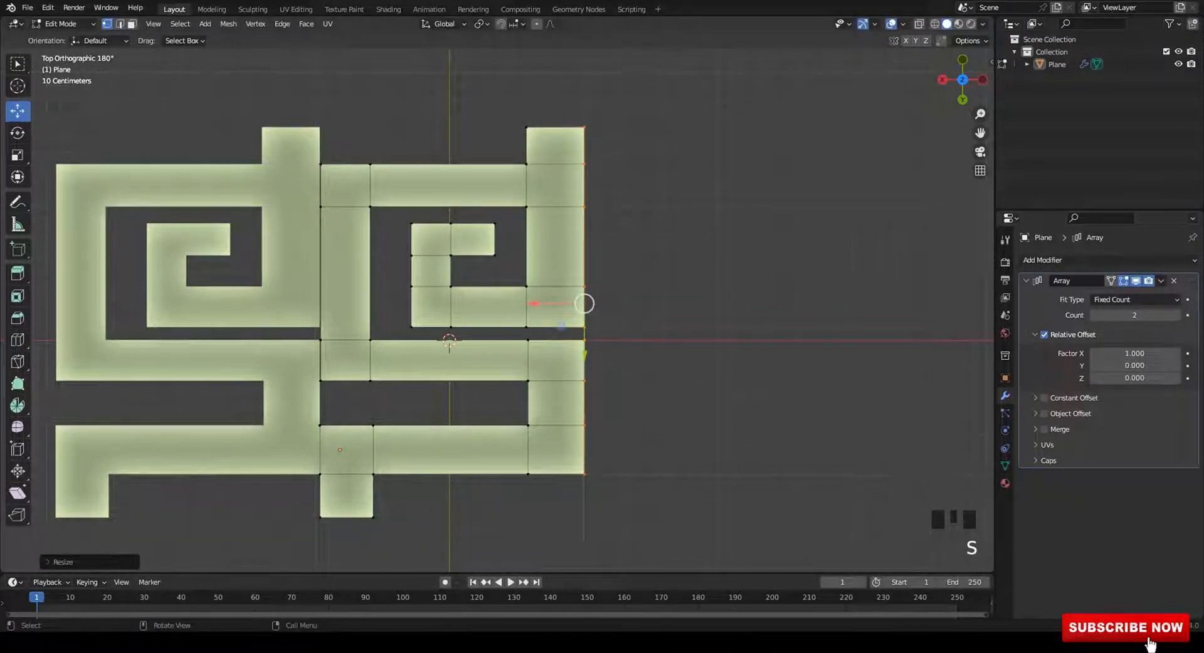
# Flatten the pattern's outermost left vertices into one straight line along X and return to Object Mode.
pyautogui.moveTo(349, 148); pyautogui.dragTo(261, 524)
pyautogui.press('s')
pyautogui.press('y')
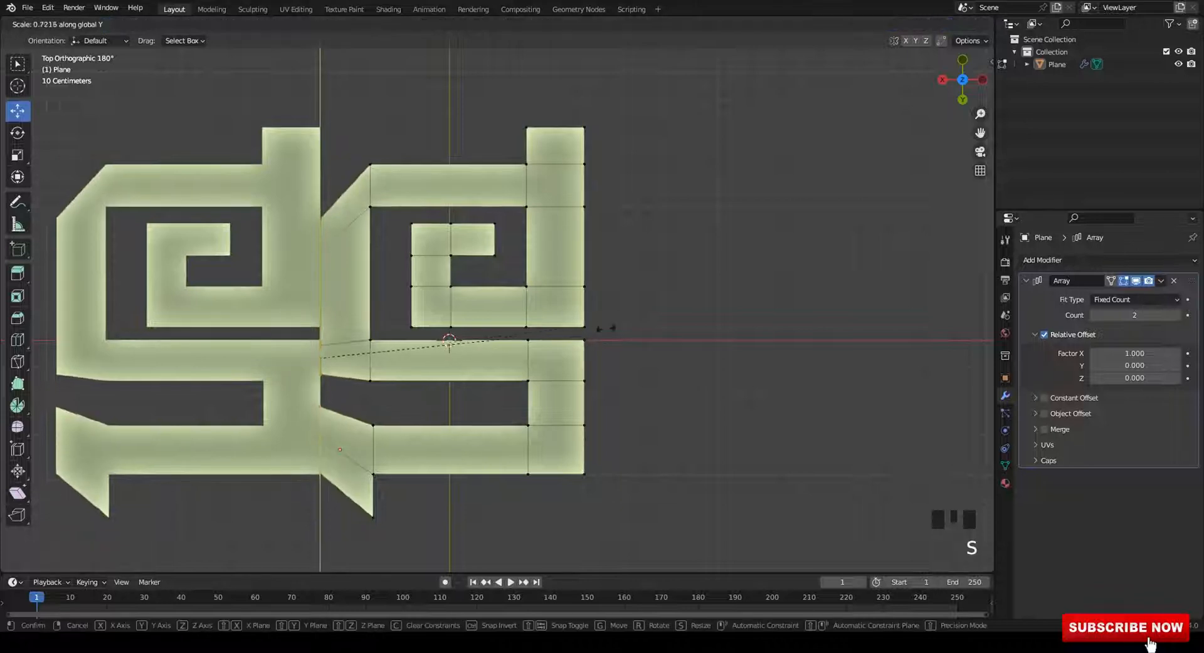
pyautogui.click(586, 328)
pyautogui.press('Tab')
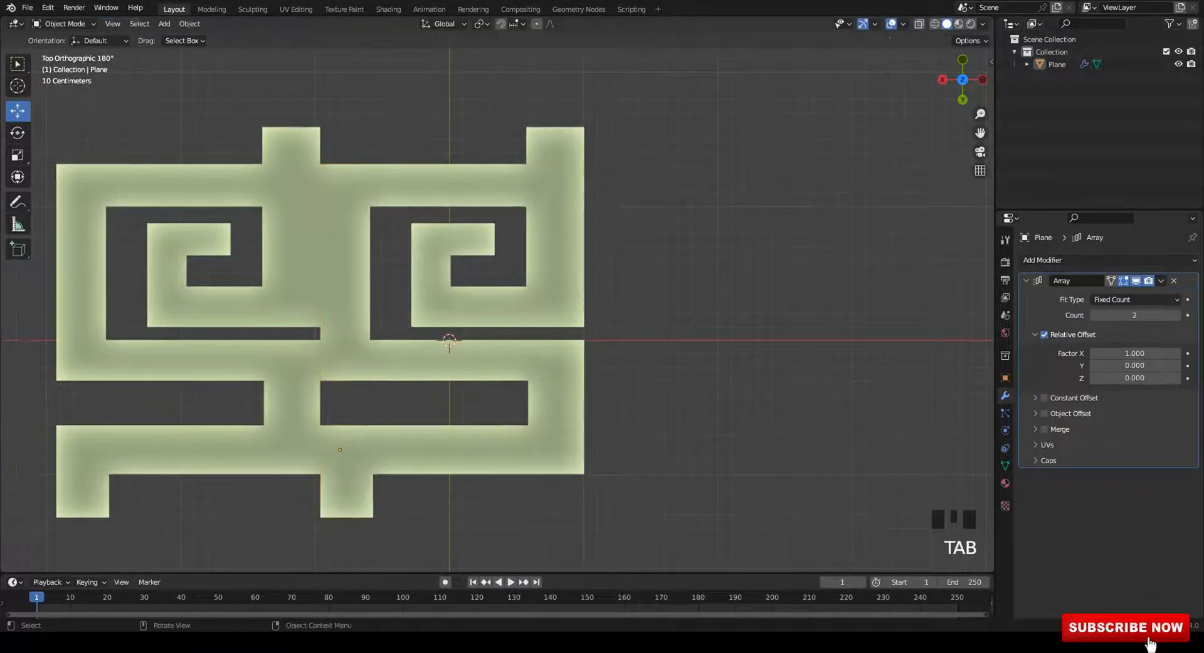
# Set the array's relative offset factors to 0 in X and 1 in Y.
pyautogui.click(1134, 365)
pyautogui.write('1')
pyautogui.press('Return')
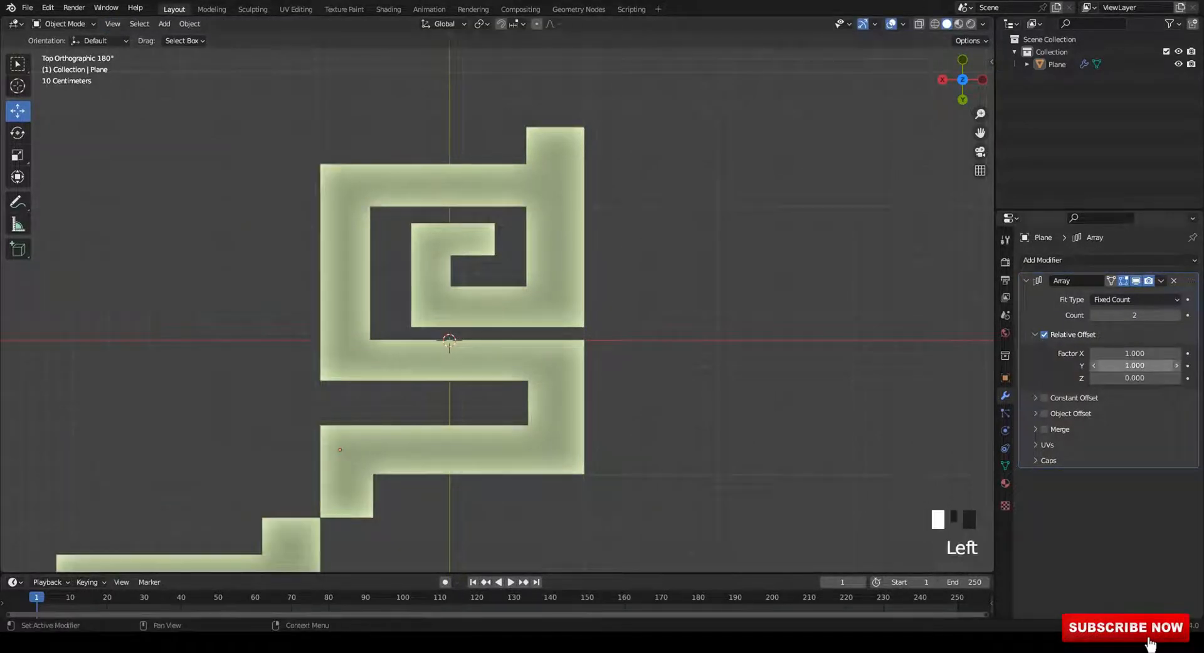
pyautogui.click(1133, 353)
pyautogui.write('0')
pyautogui.press('Return')
pyautogui.scroll(-2, 497, 311)
pyautogui.moveTo(564, 313); pyautogui.dragTo(617, 283, button='middle')
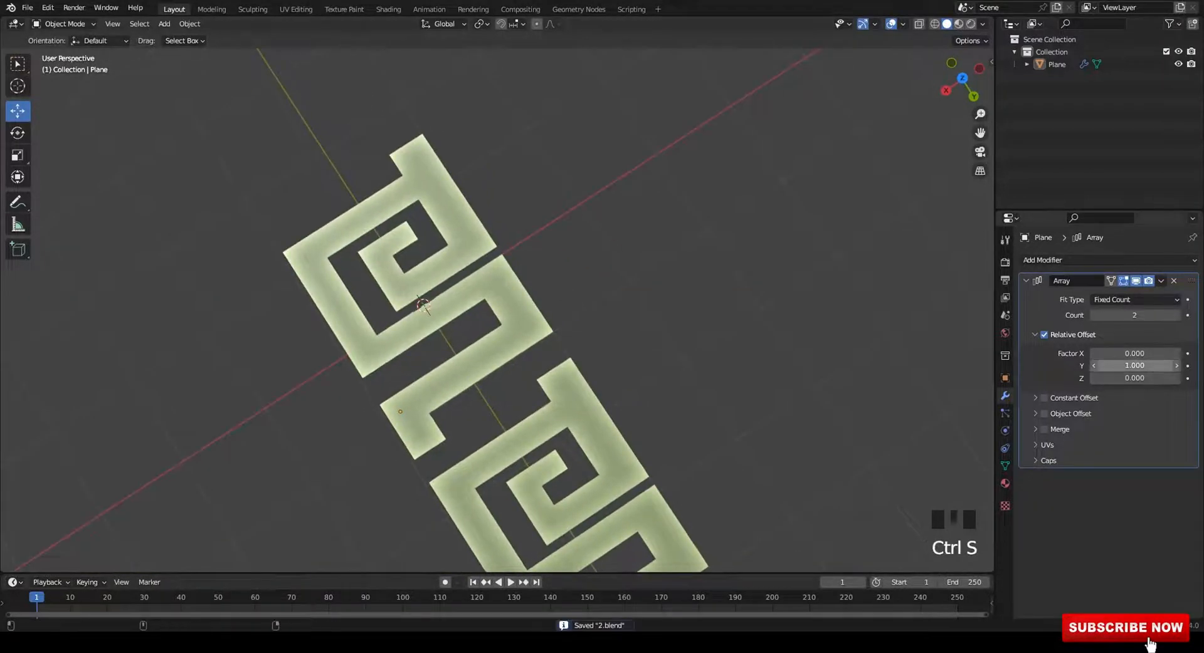
# Set the array's relative offset Y factor to 0.880 and save the file.
pyautogui.keyDown('shift'); pyautogui.moveTo(1134, 366); pyautogui.dragTo(1092, 366); pyautogui.keyUp('shift')
pyautogui.press('Tab')
pyautogui.moveTo(515, 377); pyautogui.dragTo(618, 352, button='middle')
pyautogui.press('Tab')
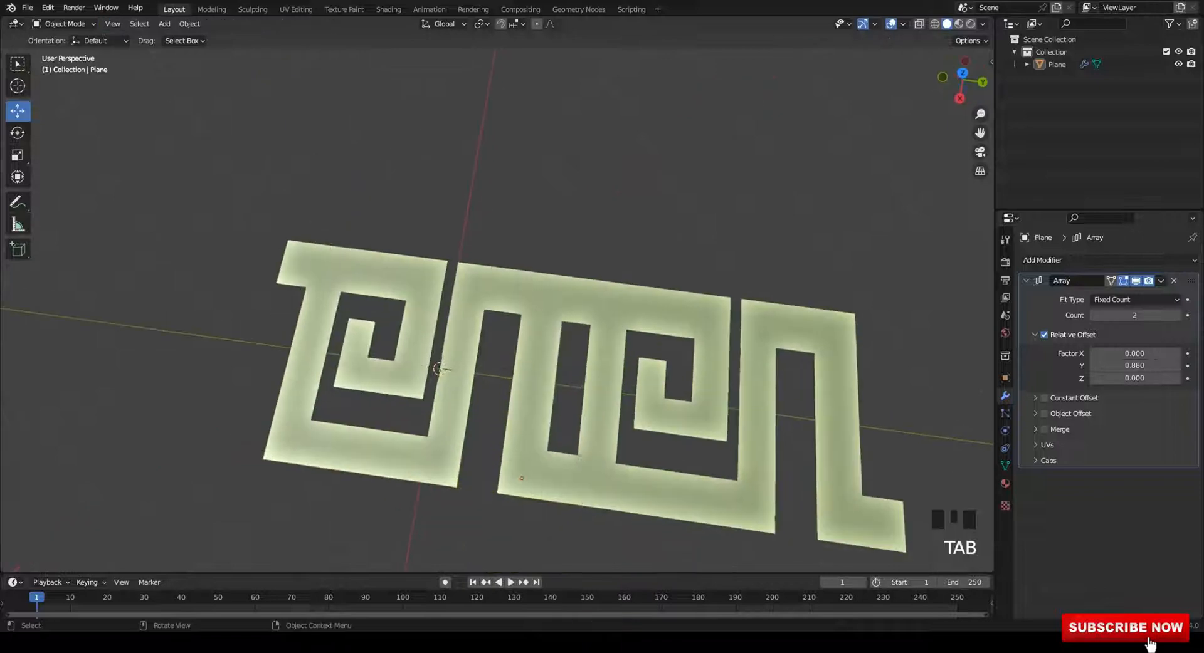
pyautogui.moveTo(579, 457); pyautogui.dragTo(573, 483, button='middle')
pyautogui.hotkey('ctrl', 's')
# Raise the Array modifier's count to 61 to form a long strip.
pyautogui.moveTo(1134, 315); pyautogui.dragTo(1179, 315)
pyautogui.scroll(-4, 614, 371)
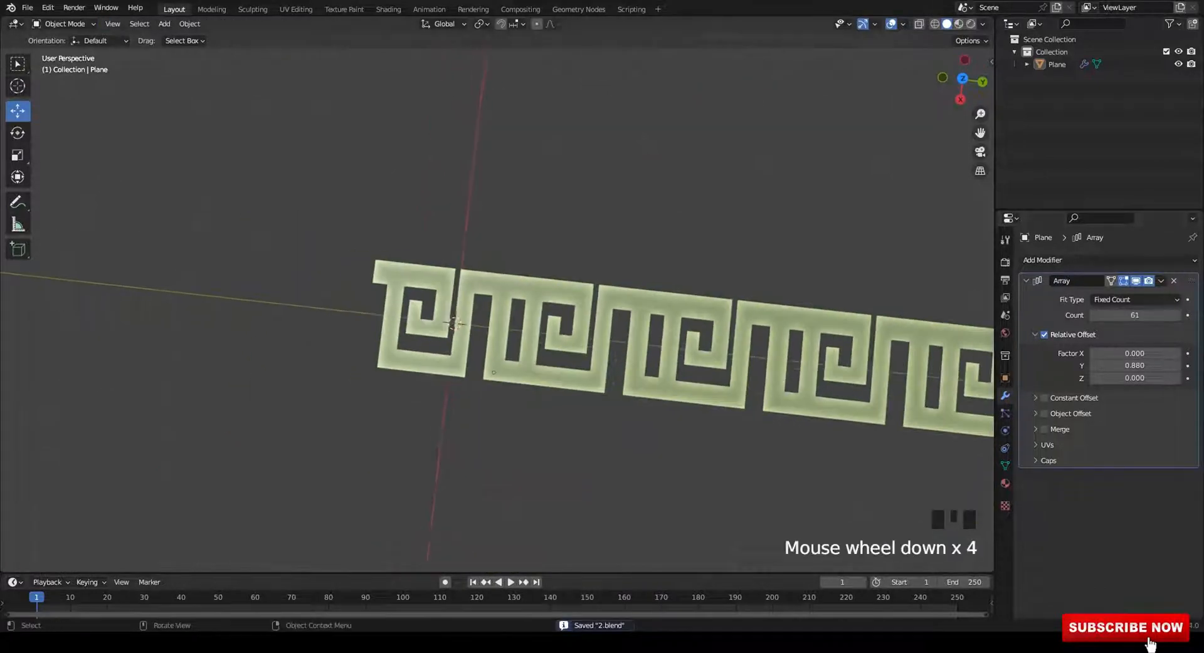
pyautogui.keyDown('shift'); pyautogui.moveTo(614, 371); pyautogui.dragTo(401, 301, button='middle'); pyautogui.keyUp('shift')
pyautogui.keyDown('alt'); pyautogui.moveTo(402, 301); pyautogui.dragTo(500, 509, button='middle'); pyautogui.keyUp('alt')
pyautogui.scroll(2, 500, 510)
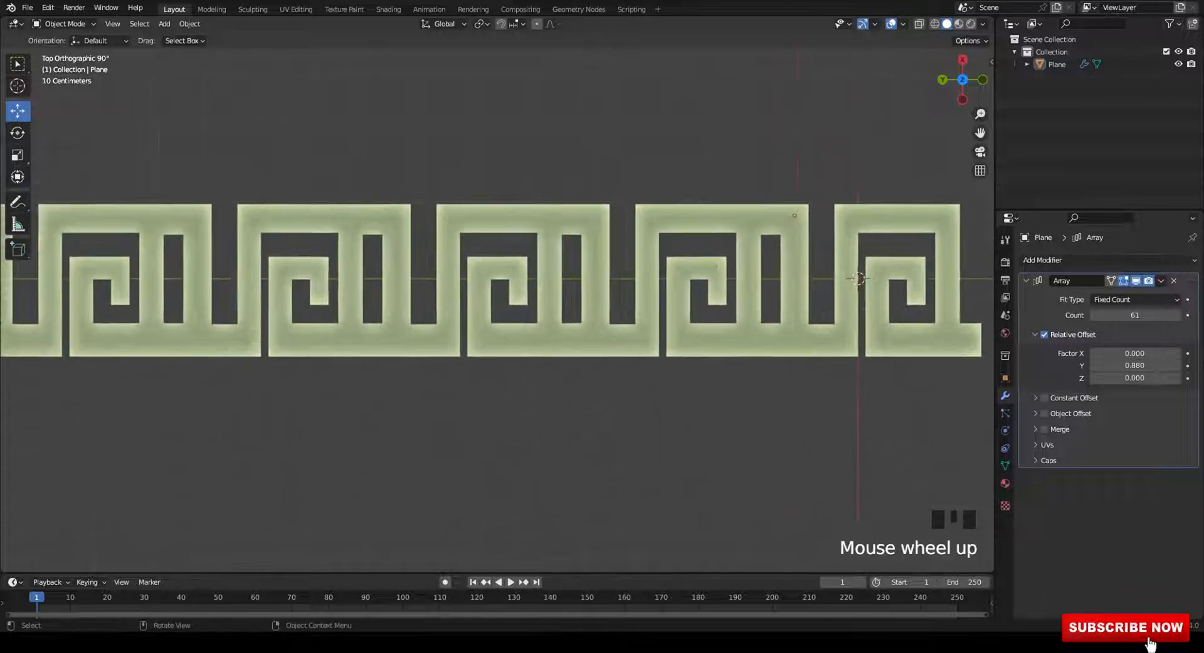
# Open the Greek-key plane's mesh in Edit Mode.
pyautogui.press('Tab')
pyautogui.scroll(3, 502, 282)
pyautogui.keyDown('shift'); pyautogui.moveTo(501, 282); pyautogui.dragTo(589, 289, button='middle'); pyautogui.keyUp('shift')
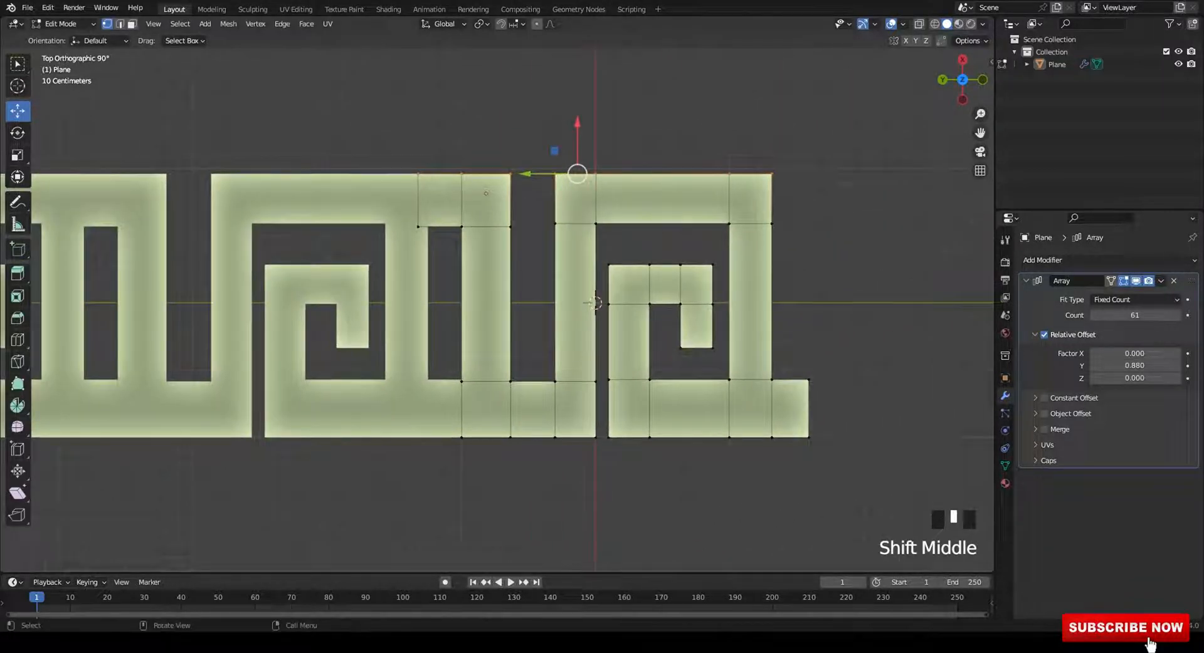
# Try to shift the vertices along the sides of the vertical bar beside the spiral along Y.
pyautogui.moveTo(501, 459); pyautogui.dragTo(503, 478)
pyautogui.moveTo(411, 304); pyautogui.dragTo(416, 305)
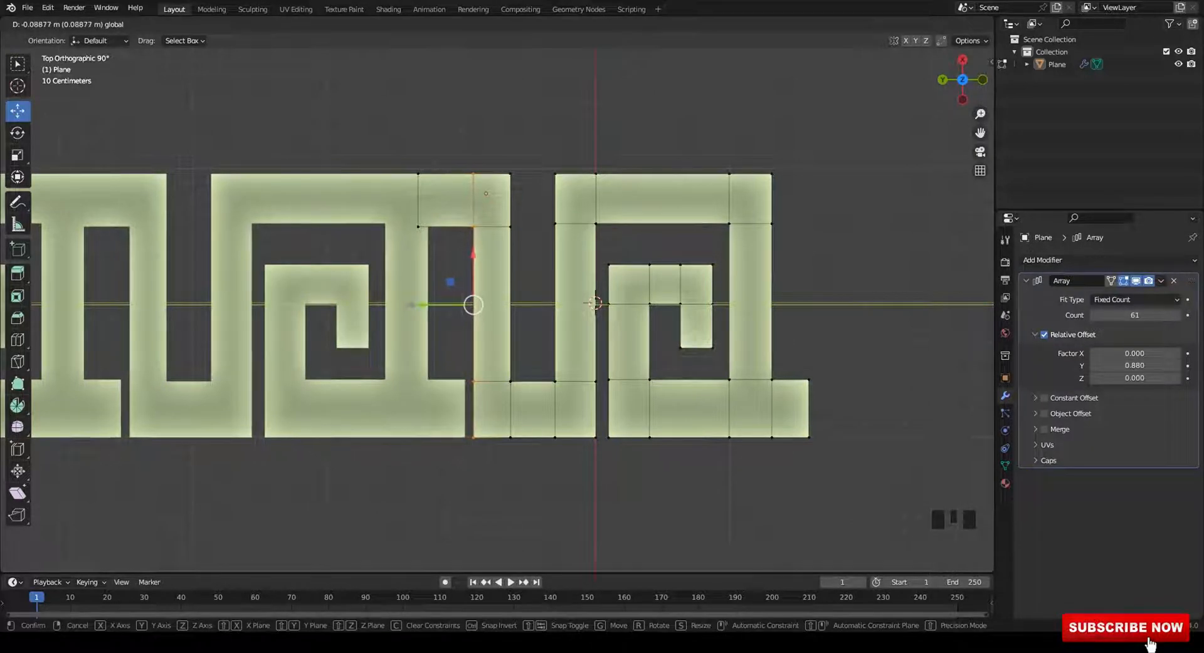
pyautogui.hotkey('ctrl', 'z')
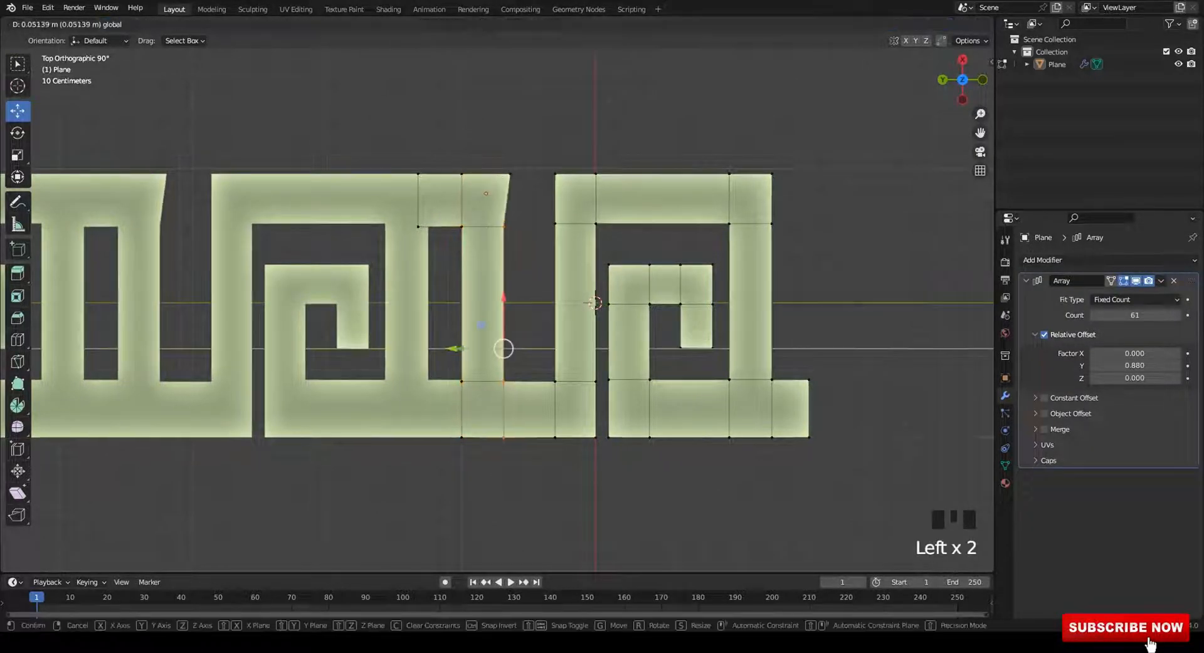
pyautogui.hotkey('ctrl', 'z')
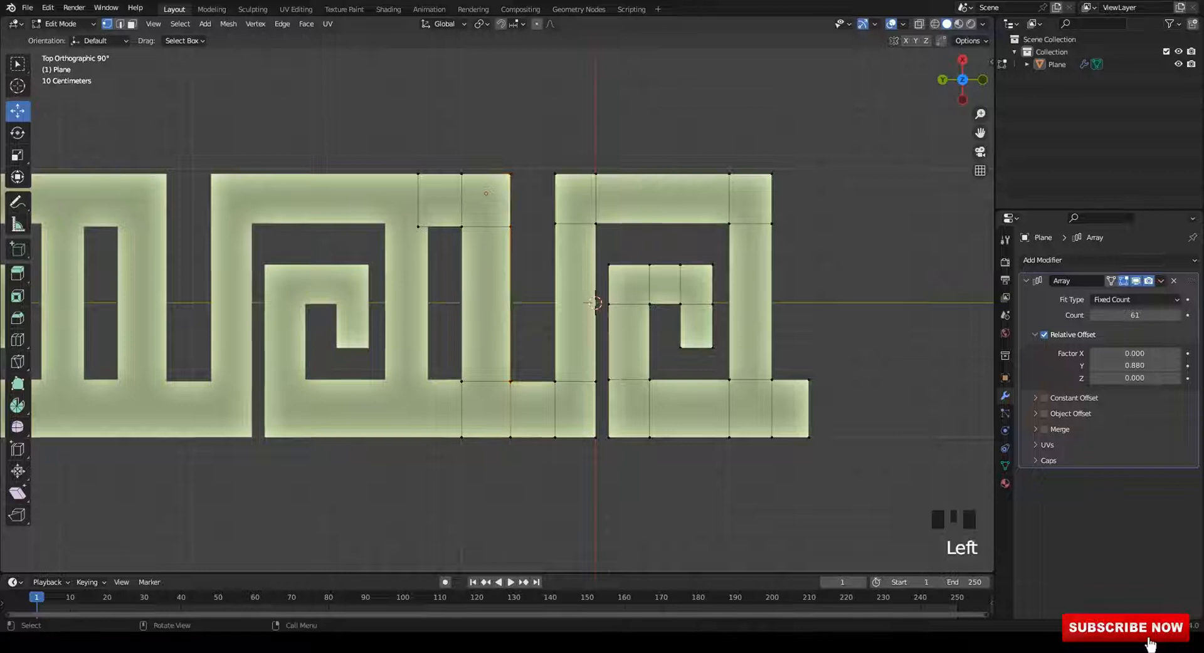
# Narrow the vertical bar beside the spiral by moving its full spiral-side vertex column slightly along Y, and leave Edit Mode.
pyautogui.moveTo(510, 305); pyautogui.dragTo(503, 305)
pyautogui.press('Tab')
pyautogui.hotkey('ctrl', 'a')
pyautogui.click(632, 270)
# Try to extrude the end edge at the head of the vertical bar by about 0.24 m along Y.
pyautogui.press('Tab')
pyautogui.keyDown('shift'); pyautogui.moveTo(632, 270); pyautogui.dragTo(622, 304, button='middle'); pyautogui.keyUp('shift')
pyautogui.press('2')
pyautogui.click(524, 234)
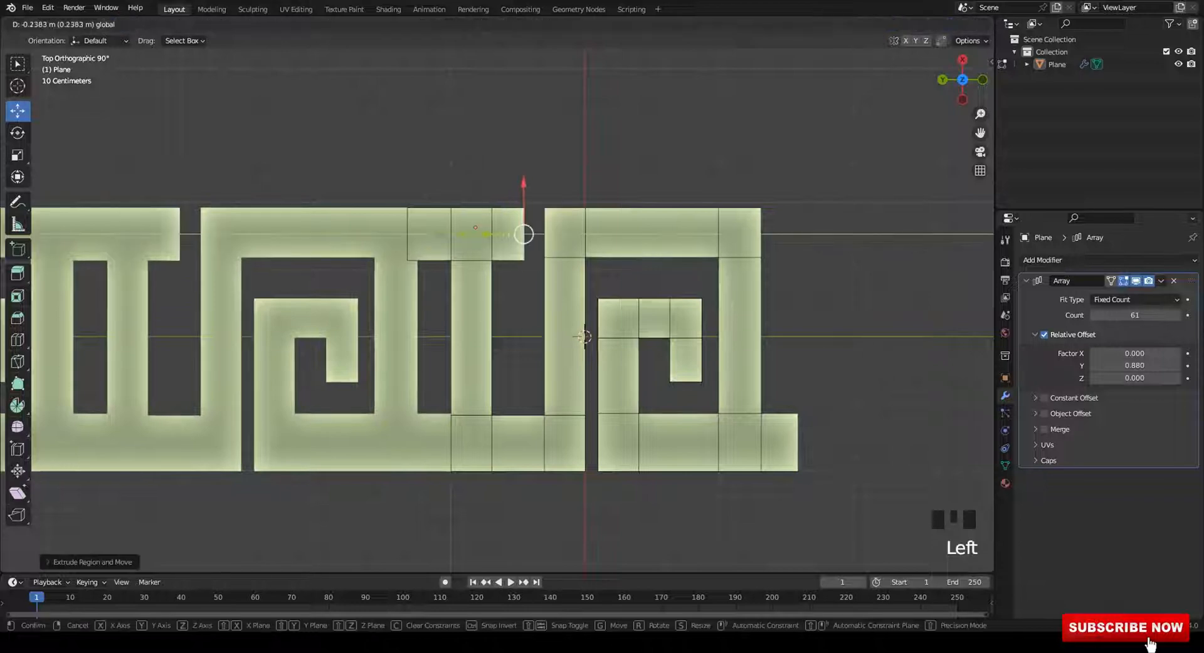
pyautogui.press('Tab')
pyautogui.scroll(-2, 497, 314)
pyautogui.moveTo(496, 313); pyautogui.dragTo(583, 308, button='middle')
pyautogui.hotkey('ctrl', 'z')
pyautogui.hotkey('ctrl', 'z')
pyautogui.hotkey('ctrl', 'z')
pyautogui.hotkey('ctrl', 'z')
# Select the unit's spiral section through the mesh and move it slightly along Y, keeping the outermost end edge in place.
pyautogui.press('Tab')
pyautogui.click(665, 389)
pyautogui.click(577, 363)
pyautogui.keyDown('alt'); pyautogui.moveTo(577, 364); pyautogui.dragTo(551, 389, button='middle'); pyautogui.keyUp('alt')
pyautogui.press('Tab')
pyautogui.hotkey('alt', 'z')
pyautogui.moveTo(240, 140); pyautogui.dragTo(446, 451)
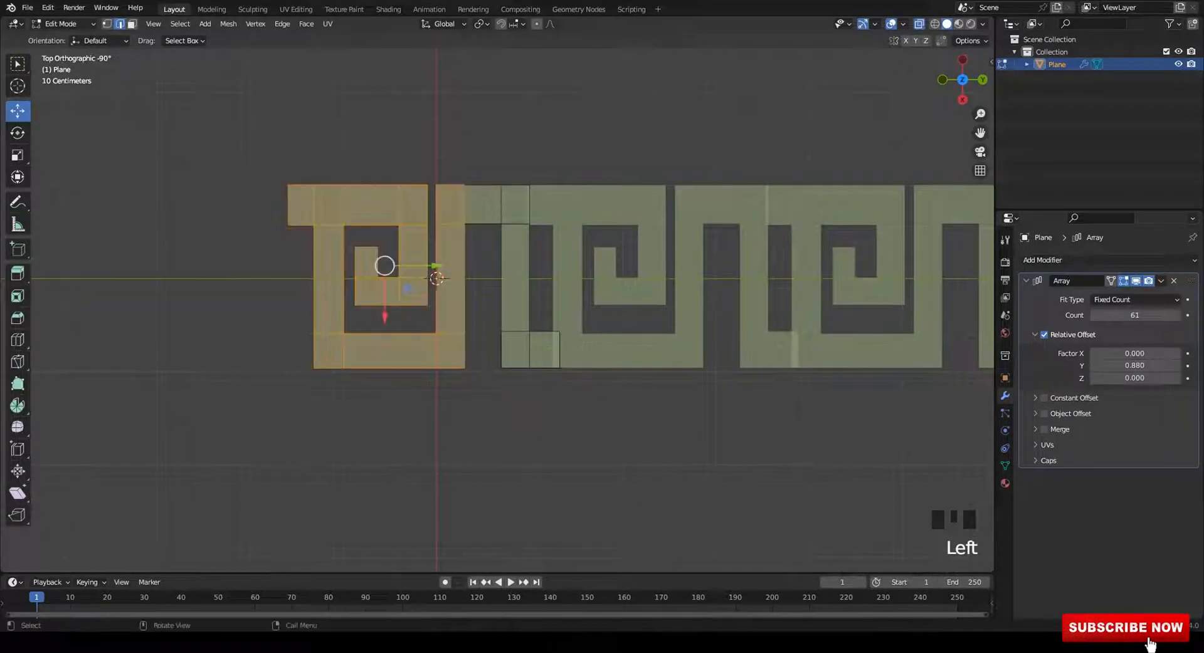
pyautogui.moveTo(303, 175); pyautogui.dragTo(483, 431)
pyautogui.keyDown('shift'); pyautogui.scroll(3, 484, 430); pyautogui.keyUp('shift')
pyautogui.moveTo(437, 312); pyautogui.dragTo(446, 311)
pyautogui.press('Tab')
pyautogui.keyDown('shift'); pyautogui.moveTo(445, 312); pyautogui.dragTo(401, 301, button='middle'); pyautogui.keyUp('shift')
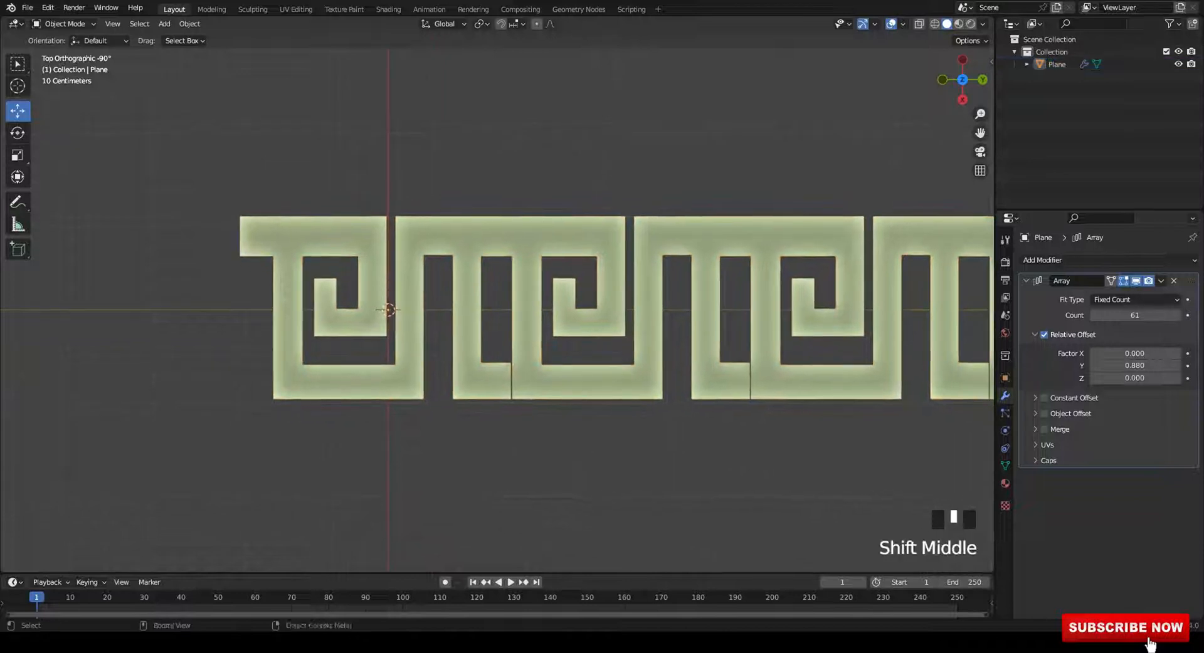
# Move the outermost end edge of the unit's arm about 0.017 m along Y to close the seams between copies.
pyautogui.press('Tab')
pyautogui.hotkey('alt', 'z')
pyautogui.click(241, 236)
pyautogui.hotkey('alt', 'z')
pyautogui.keyDown('shift'); pyautogui.moveTo(240, 236); pyautogui.dragTo(254, 262, button='middle'); pyautogui.keyUp('shift')
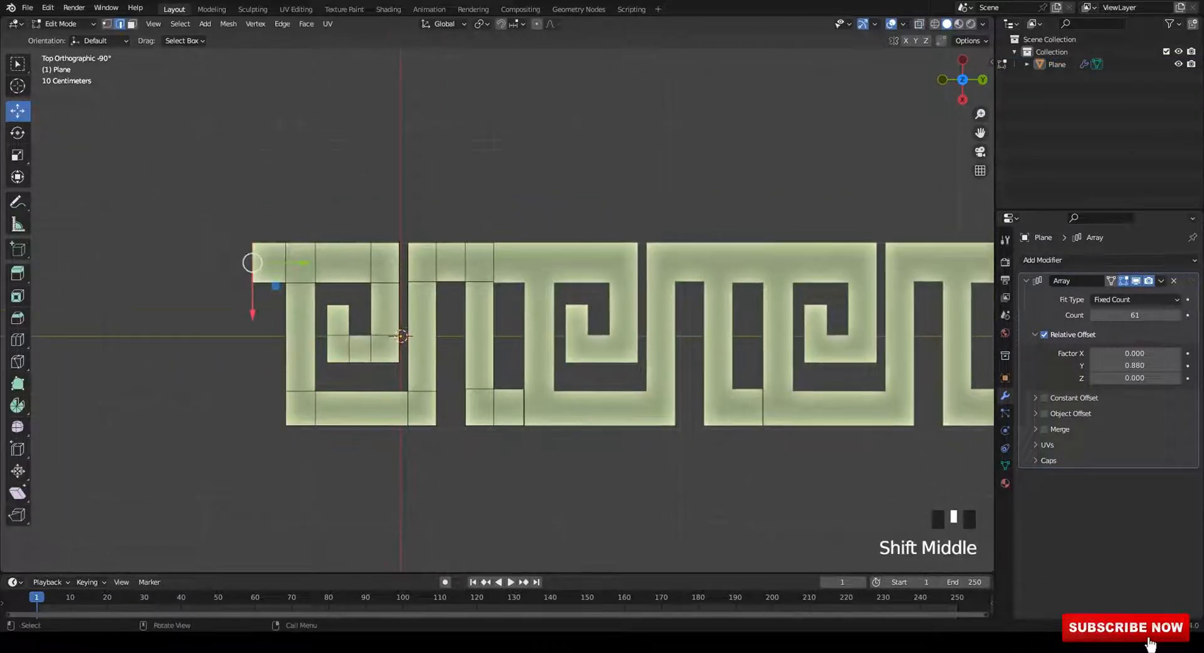
pyautogui.moveTo(303, 263); pyautogui.dragTo(305, 262)
pyautogui.moveTo(253, 296); pyautogui.dragTo(253, 297)
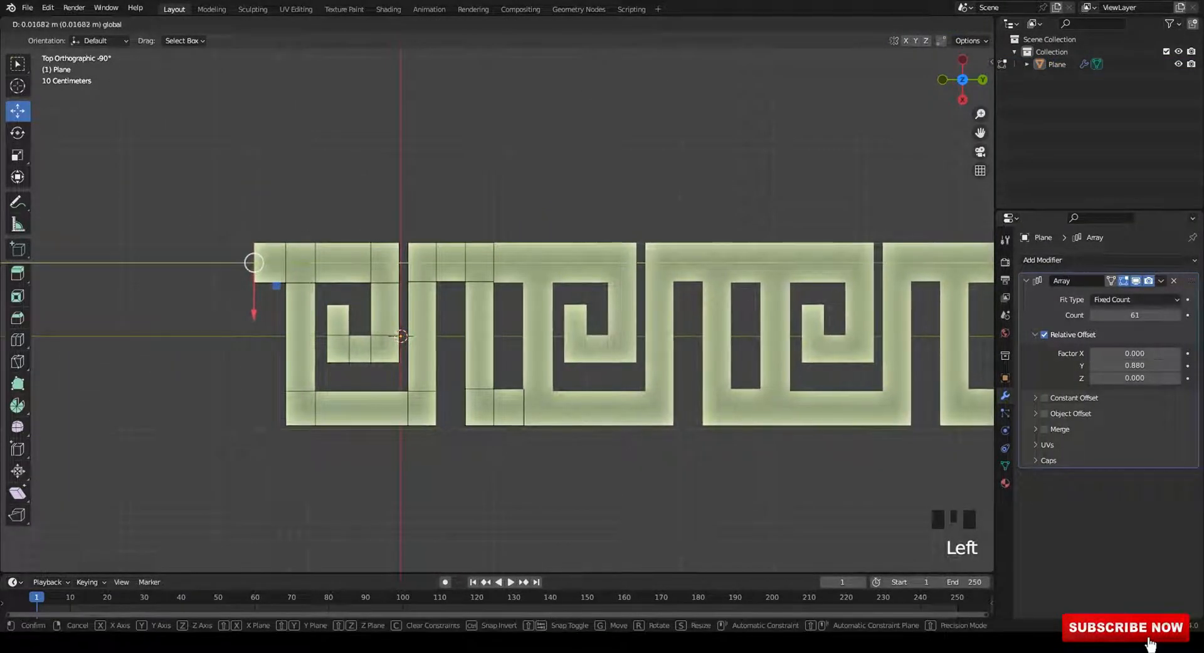
# Return to Object Mode, apply the plane's transforms and save the file.
pyautogui.press('Tab')
pyautogui.keyDown('shift'); pyautogui.moveTo(253, 296); pyautogui.dragTo(240, 294, button='middle'); pyautogui.keyUp('shift')
pyautogui.hotkey('ctrl', 'a')
pyautogui.click(416, 386)
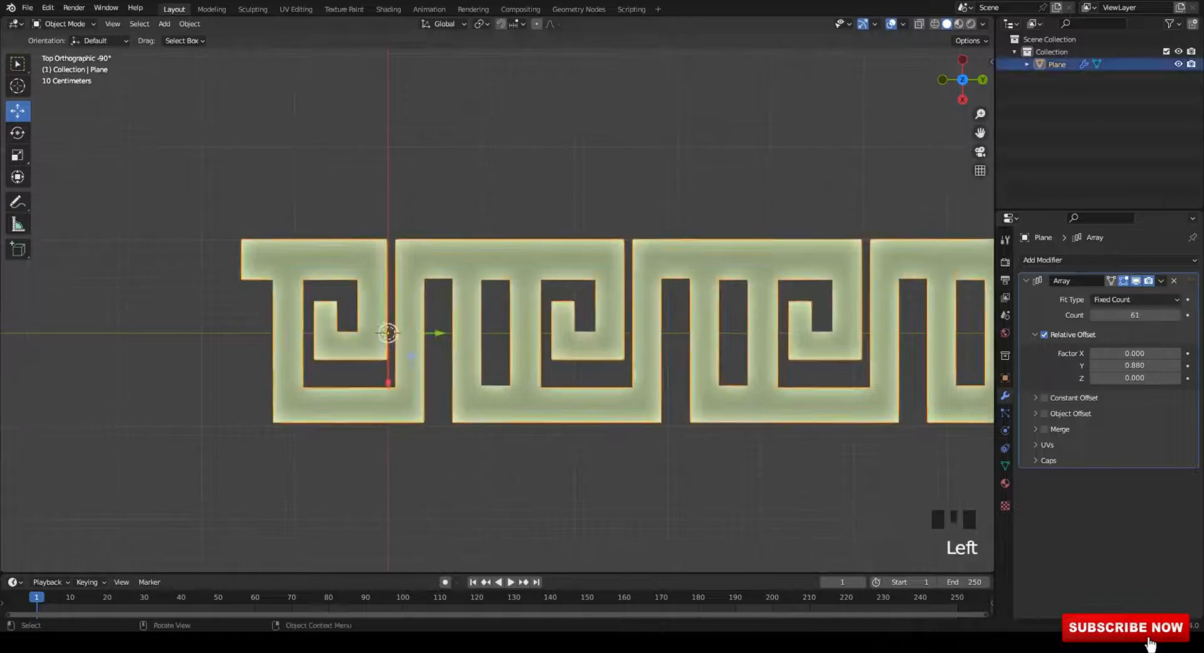
pyautogui.hotkey('ctrl', 's')
# Add a Solidify modifier to the plane and set its thickness to -0.48 m.
pyautogui.click(1026, 281)
pyautogui.click(1042, 259)
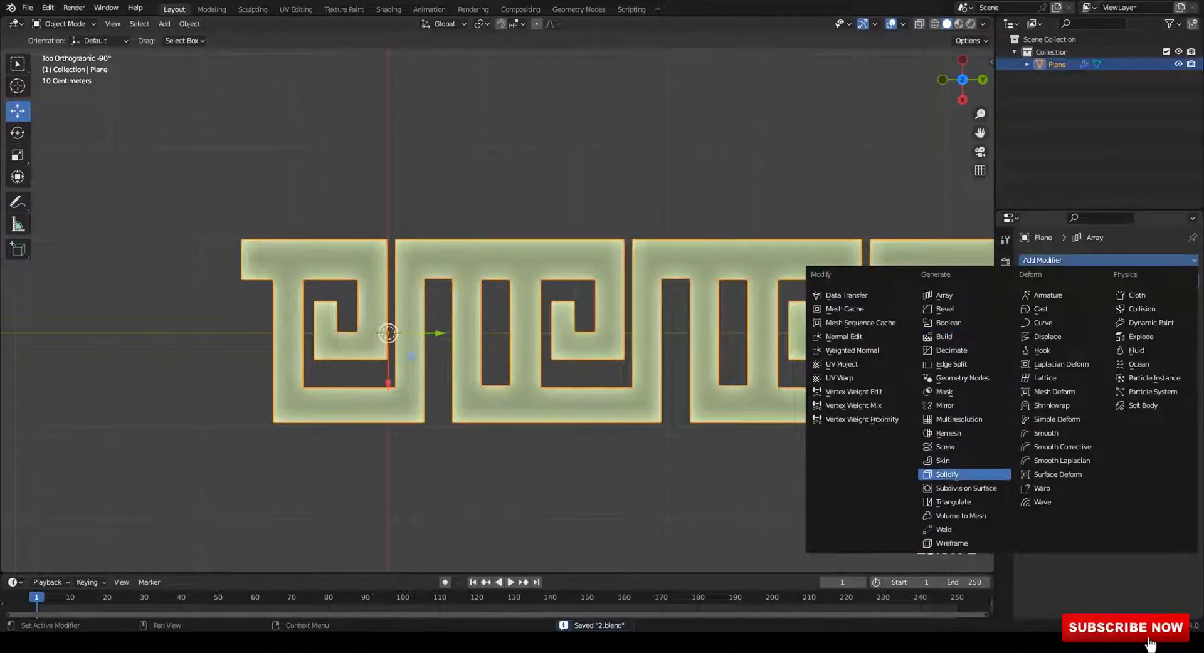
pyautogui.click(947, 474)
pyautogui.moveTo(564, 313); pyautogui.dragTo(583, 351, button='middle')
pyautogui.moveTo(1134, 332); pyautogui.dragTo(1103, 332)
pyautogui.moveTo(565, 270)
pyautogui.mouseDown(button='middle')
pyautogui.moveTo(514, 313)
pyautogui.moveTo(551, 263)
pyautogui.mouseUp(button='middle')
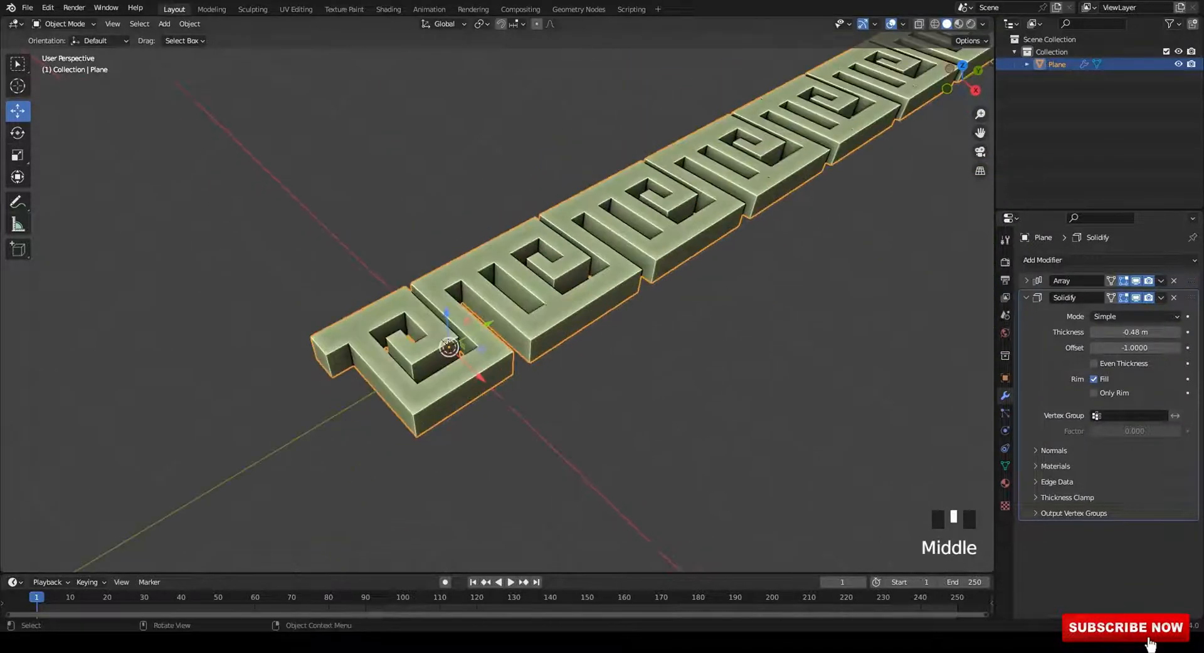
# Apply the plane's transforms and add a Bezier circle at the world origin.
pyautogui.hotkey('ctrl', 'a')
pyautogui.click(552, 296)
pyautogui.hotkey('shift', 'a')
pyautogui.moveTo(366, 252)
pyautogui.click(452, 264)
# Rotate the Bezier circle 90° about X and scale it up uniformly to about 2.478.
pyautogui.keyDown('alt'); pyautogui.moveTo(502, 301); pyautogui.dragTo(501, 263, button='middle'); pyautogui.keyUp('alt')
pyautogui.keyDown('alt'); pyautogui.moveTo(502, 282); pyautogui.dragTo(621, 291, button='middle'); pyautogui.keyUp('alt')
pyautogui.press('r')
pyautogui.press('Return')
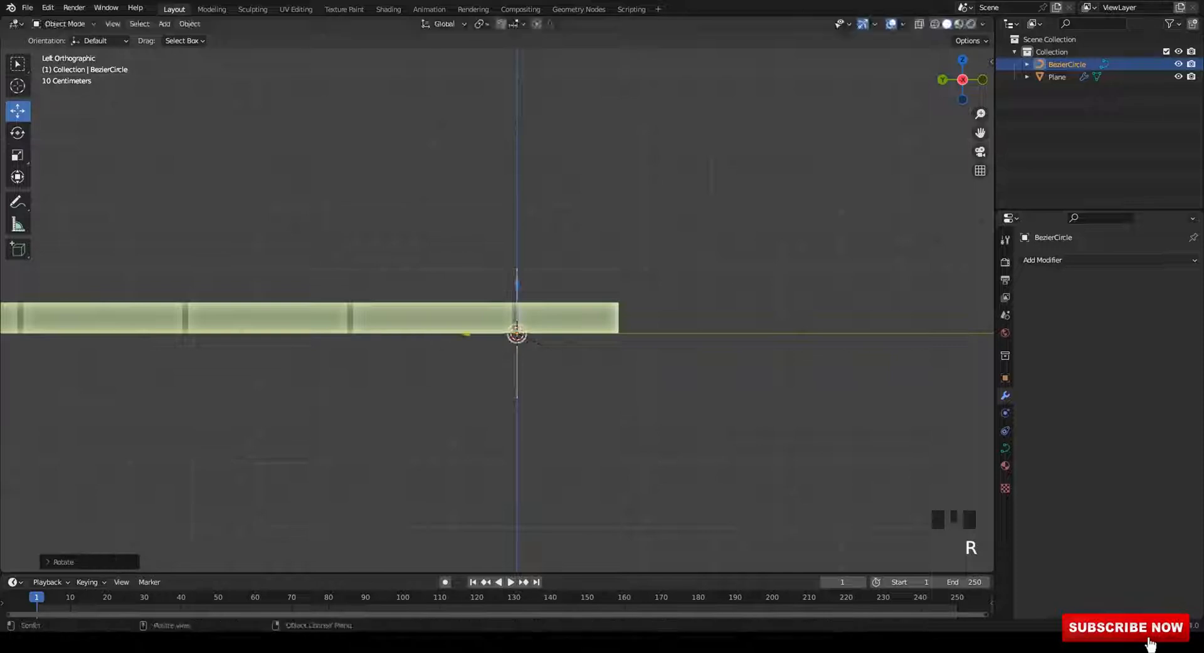
pyautogui.press('s')
pyautogui.keyDown('alt'); pyautogui.moveTo(834, 439); pyautogui.dragTo(752, 408, button='middle'); pyautogui.keyUp('alt')
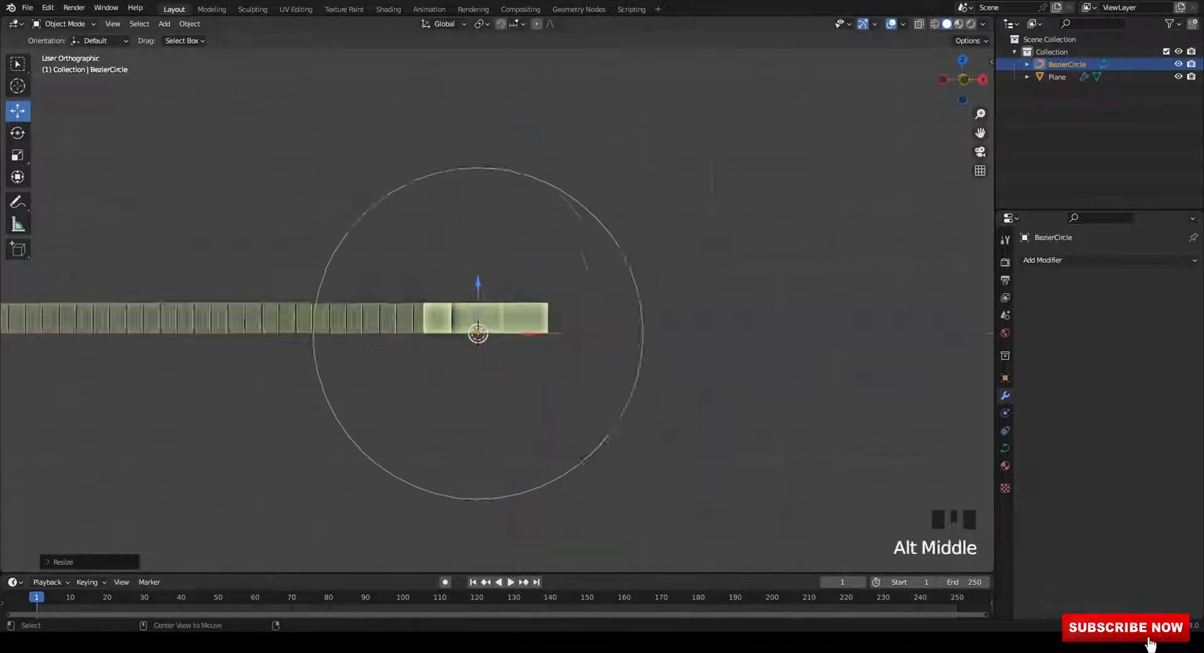
pyautogui.click(653, 351)
pyautogui.moveTo(653, 352); pyautogui.dragTo(640, 377, button='middle')
# Select the Greek-key plane again and collapse its Solidify modifier settings.
pyautogui.click(564, 345)
pyautogui.click(1027, 298)
pyautogui.click(1054, 261)
pyautogui.click(734, 370)
pyautogui.click(539, 351)
pyautogui.scroll(3, 540, 351)
pyautogui.keyDown('shift'); pyautogui.moveTo(540, 351); pyautogui.dragTo(470, 326, button='middle'); pyautogui.keyUp('shift')
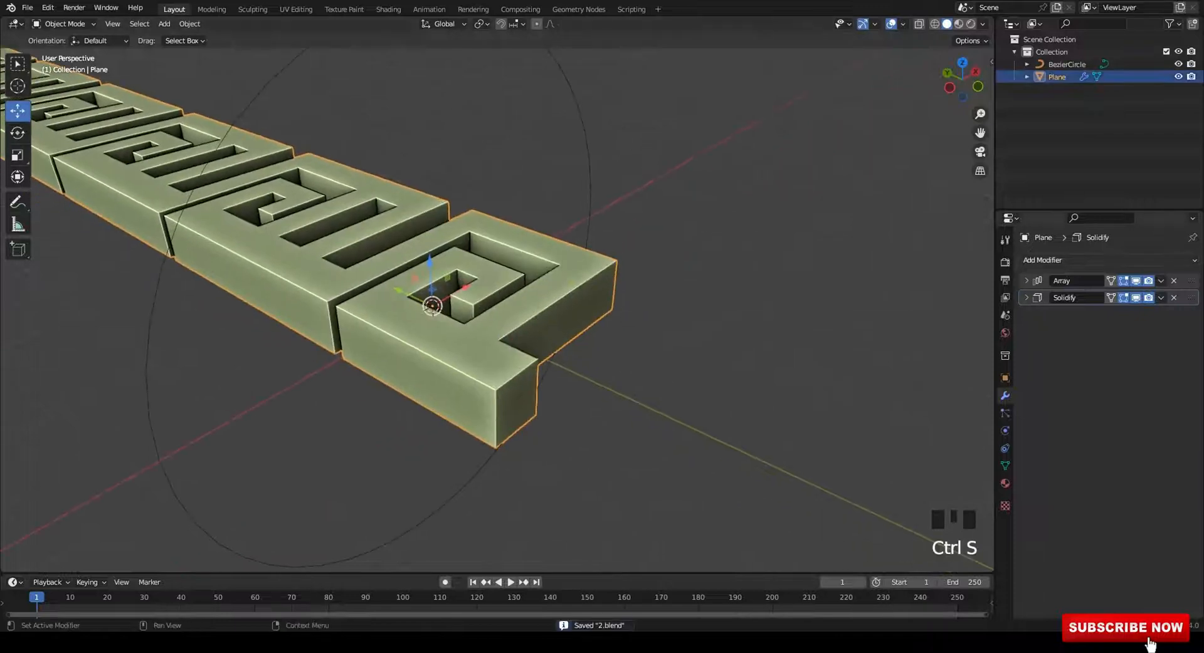
# Try a Bevel modifier before and after Solidify with an amount of 2.13 m, and remove it.
pyautogui.click(1054, 260)
pyautogui.click(946, 309)
pyautogui.moveTo(709, 326); pyautogui.dragTo(674, 336, button='middle')
pyautogui.keyDown('shift'); pyautogui.scroll(1, 674, 336); pyautogui.keyUp('shift')
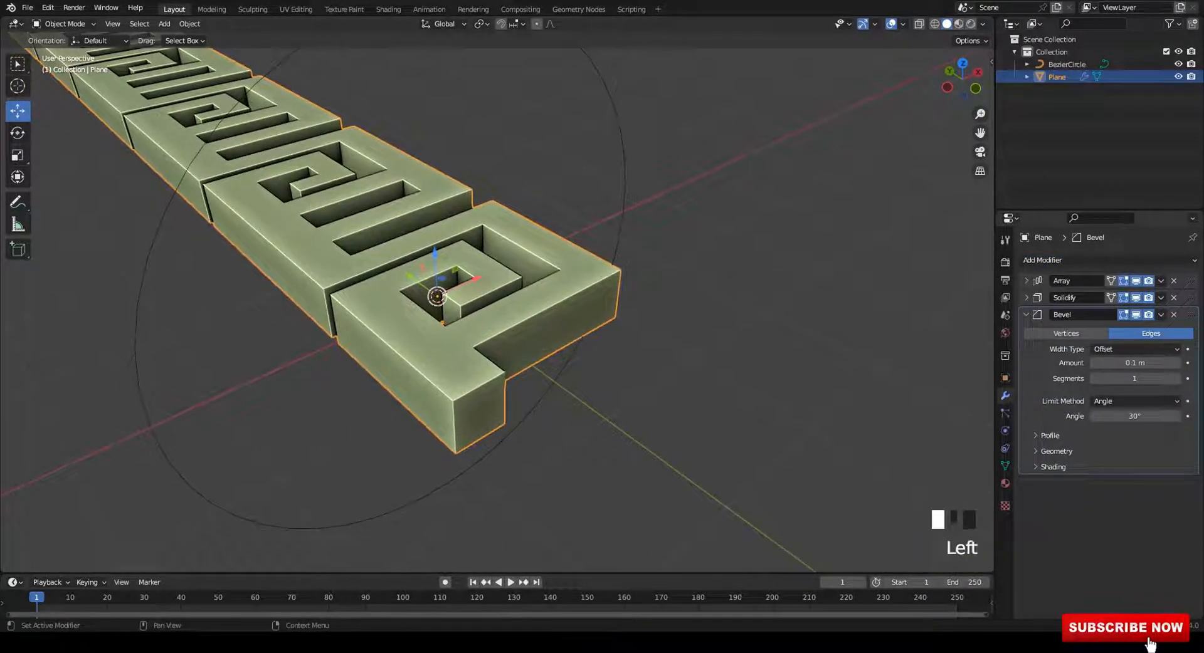
pyautogui.moveTo(1190, 314); pyautogui.dragTo(1190, 448)
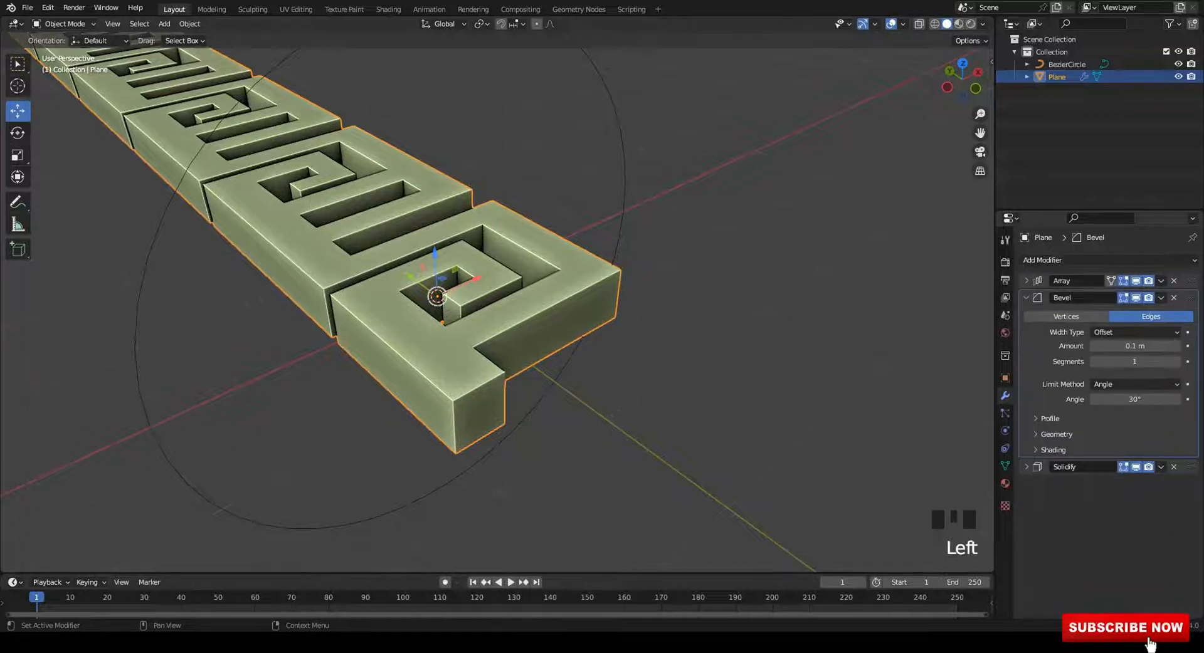
pyautogui.moveTo(1190, 298); pyautogui.dragTo(1190, 483)
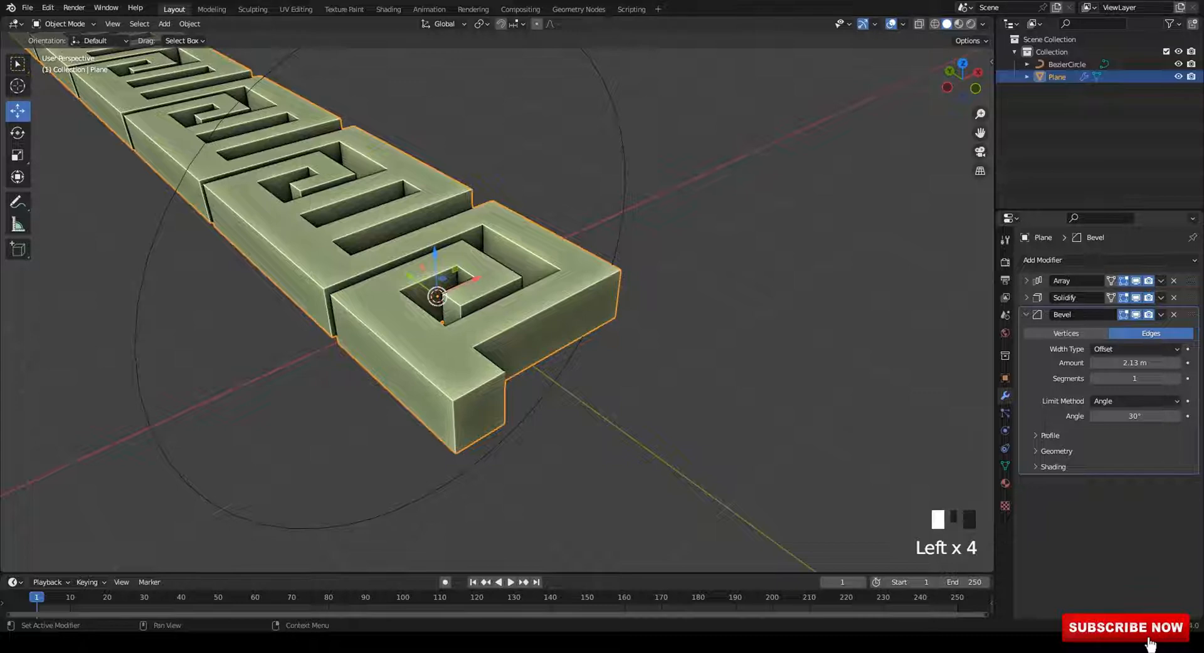
pyautogui.click(1174, 315)
pyautogui.click(1107, 260)
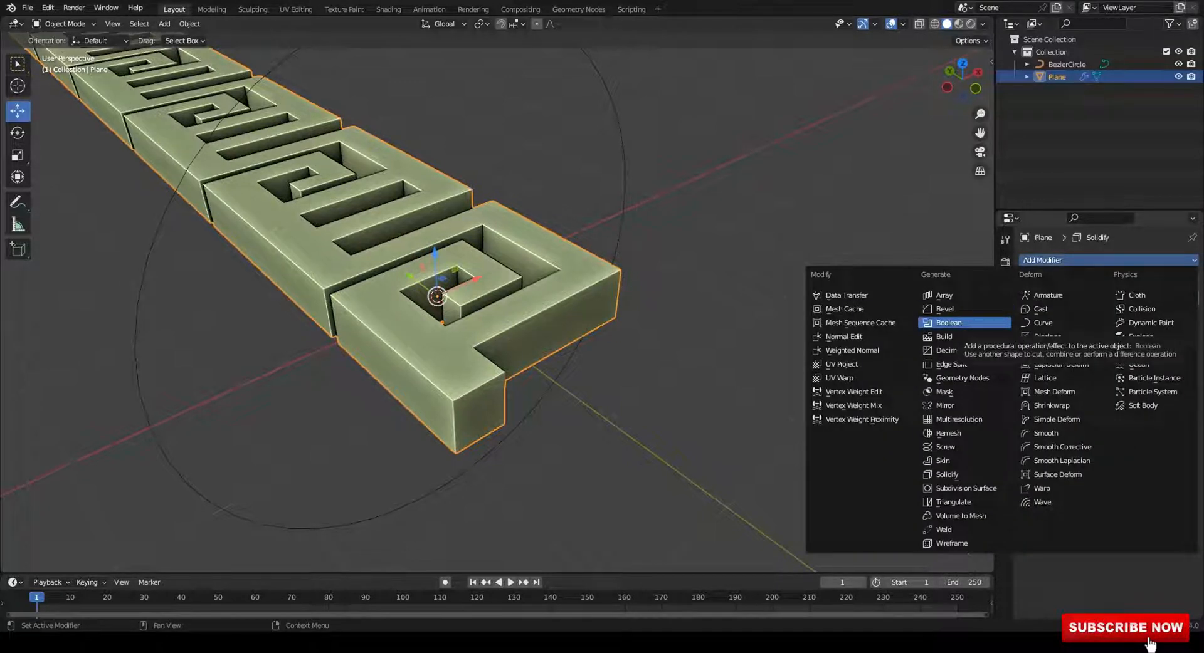
pyautogui.click(721, 351)
pyautogui.moveTo(721, 351); pyautogui.dragTo(713, 354, button='middle')
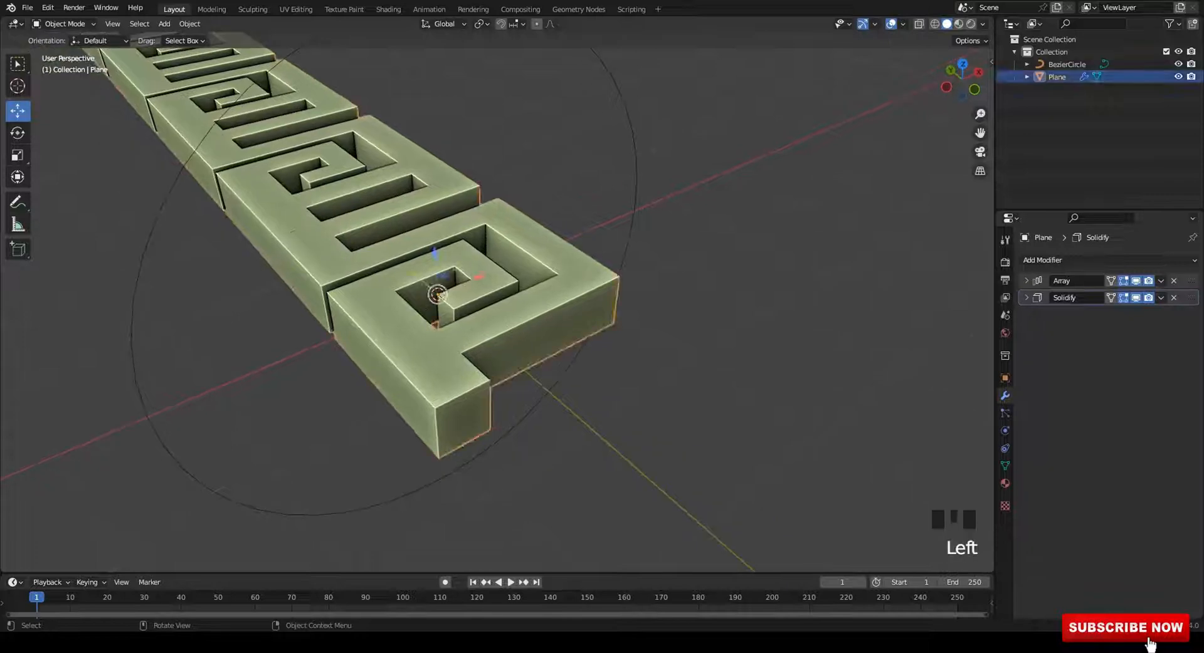
pyautogui.press('Tab')
pyautogui.press('Tab')
pyautogui.click(633, 217)
pyautogui.moveTo(639, 251); pyautogui.dragTo(625, 256, button='middle')
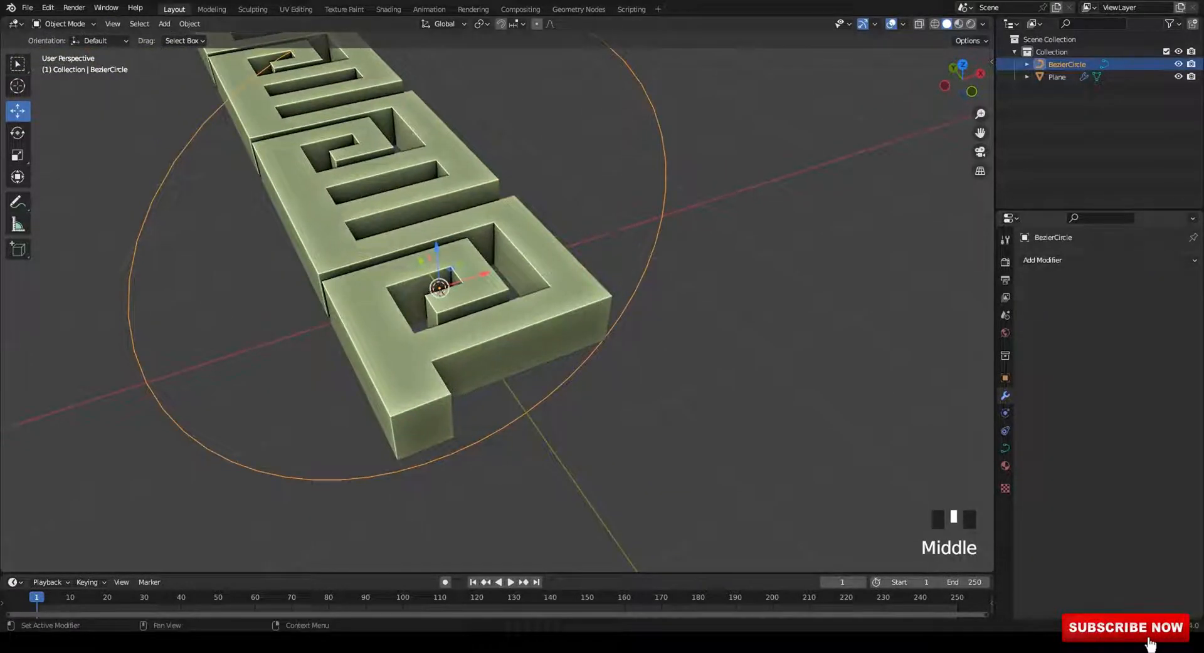
pyautogui.click(1107, 260)
# Add a Curve modifier to the Greek-key plane and choose the Bezier circle as its curve object.
pyautogui.click(565, 295)
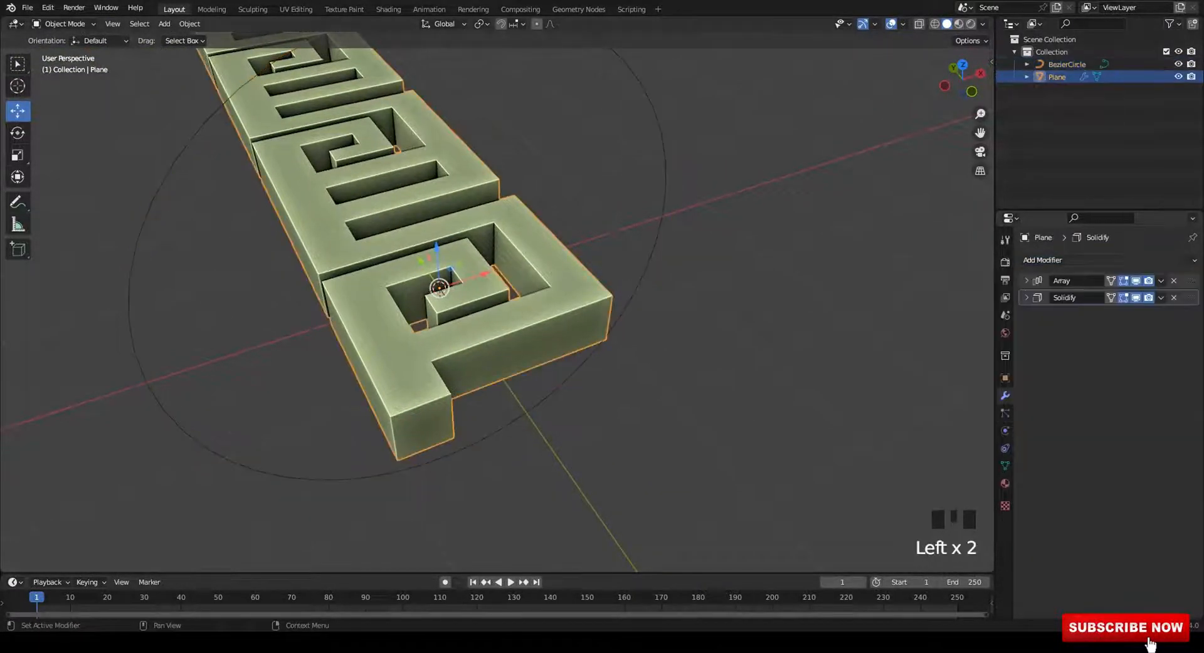
pyautogui.click(1107, 260)
pyautogui.click(1060, 309)
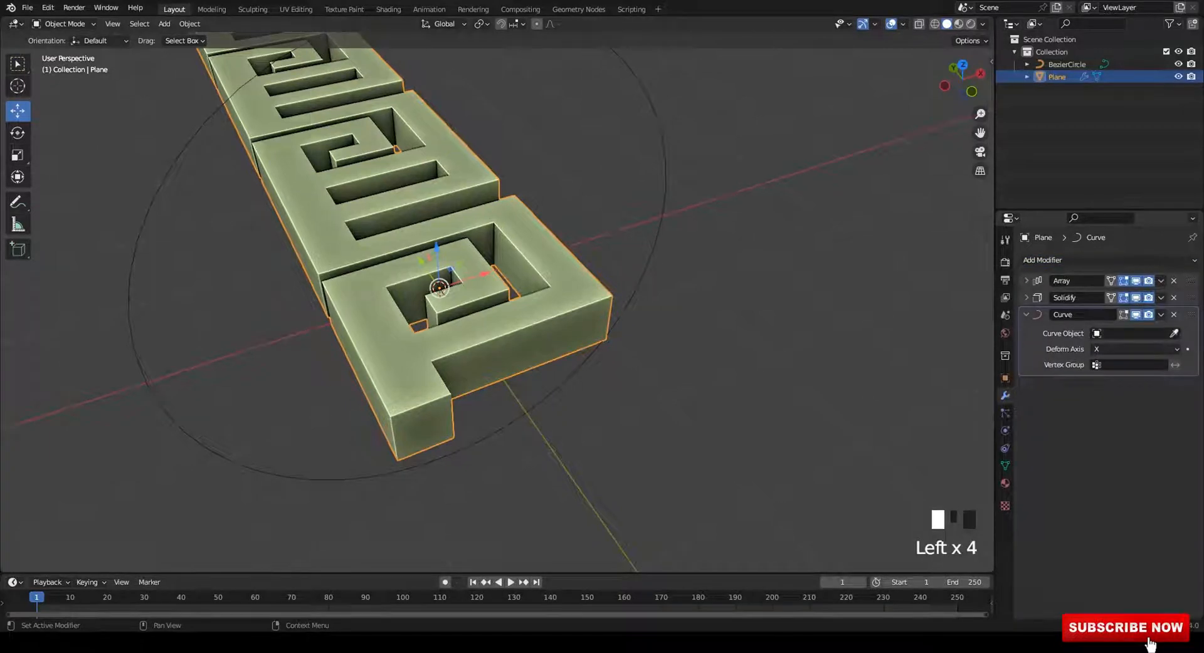
pyautogui.click(1132, 333)
pyautogui.click(1120, 352)
pyautogui.moveTo(627, 283); pyautogui.dragTo(564, 291, button='middle')
# Set the deform axis of the plane's Curve modifier to Z.
pyautogui.keyDown('ctrl'); pyautogui.scroll(-1, 1107, 313); pyautogui.keyUp('ctrl')
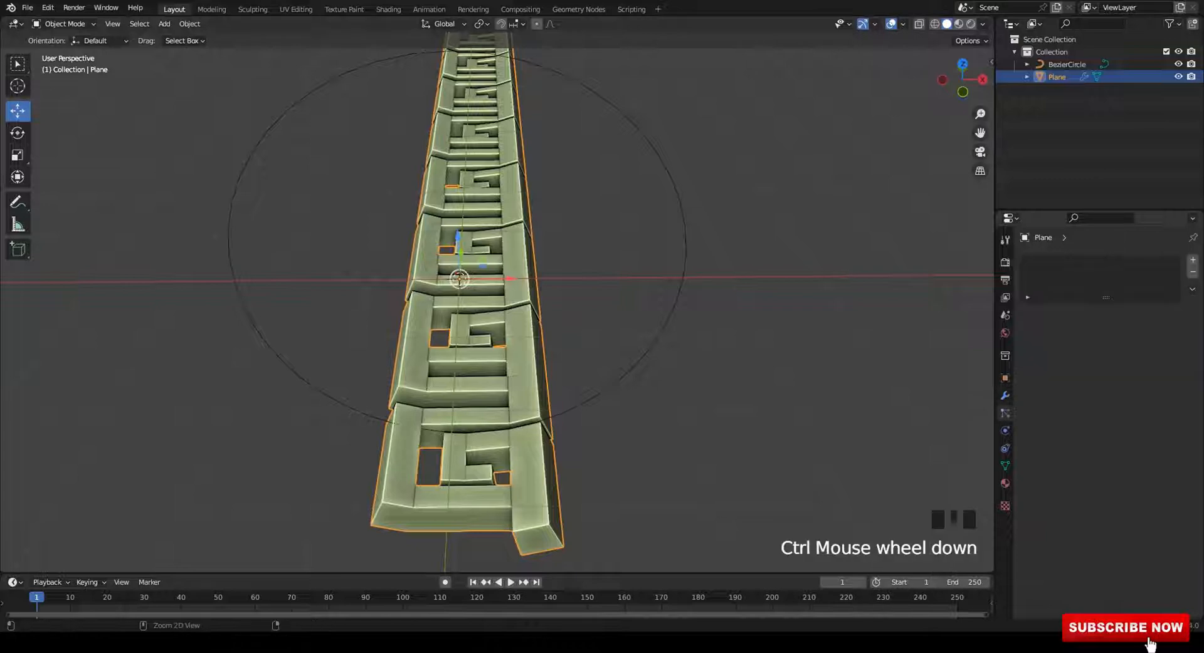
pyautogui.click(683, 283)
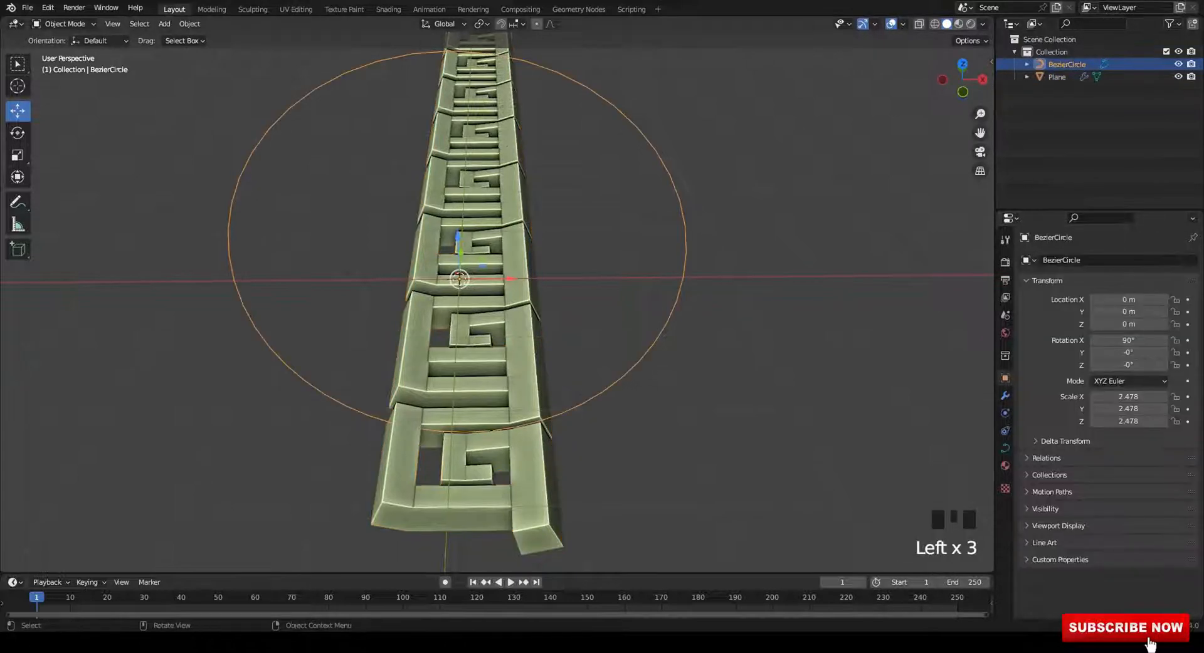
pyautogui.click(524, 342)
pyautogui.click(1006, 395)
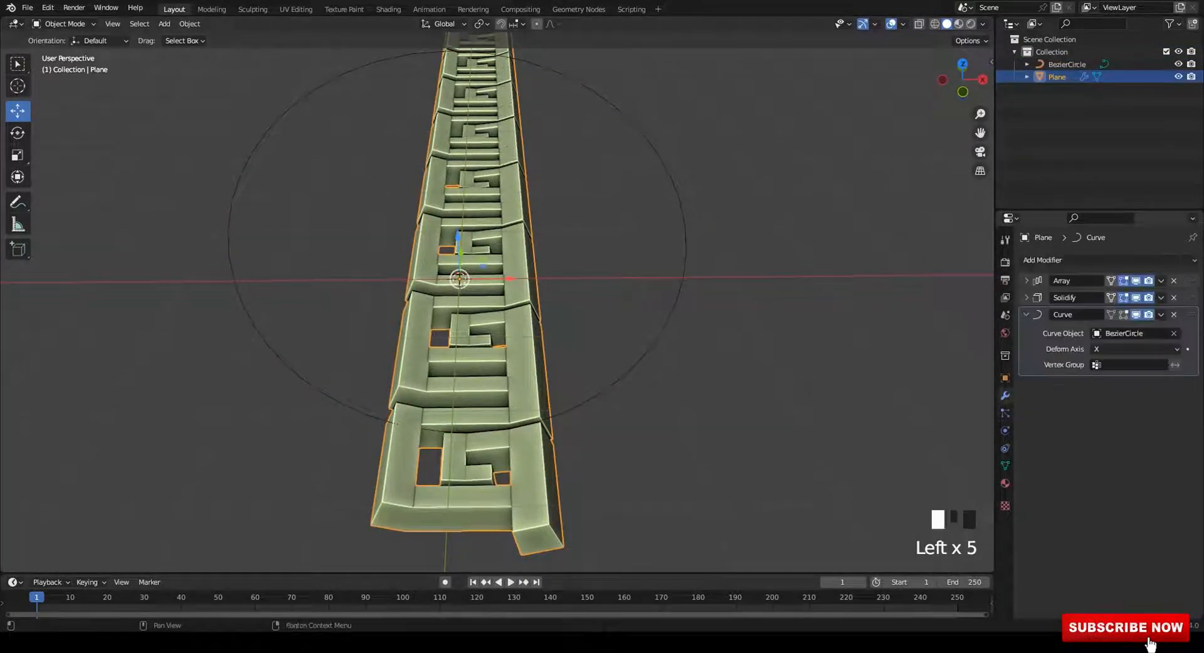
pyautogui.keyDown('ctrl'); pyautogui.scroll(-2, 1135, 349); pyautogui.keyUp('ctrl')
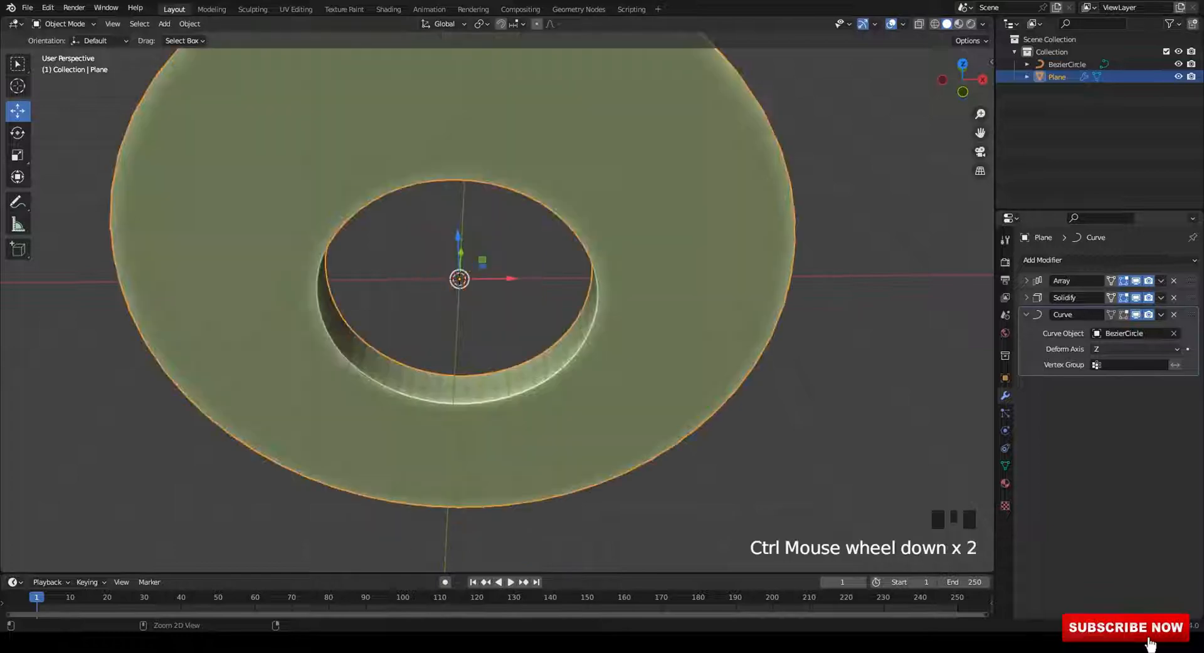
# Scale the plane down uniformly until the bent strip forms a narrow ring around the circle.
pyautogui.moveTo(690, 301); pyautogui.dragTo(853, 307, button='middle')
pyautogui.press('s')
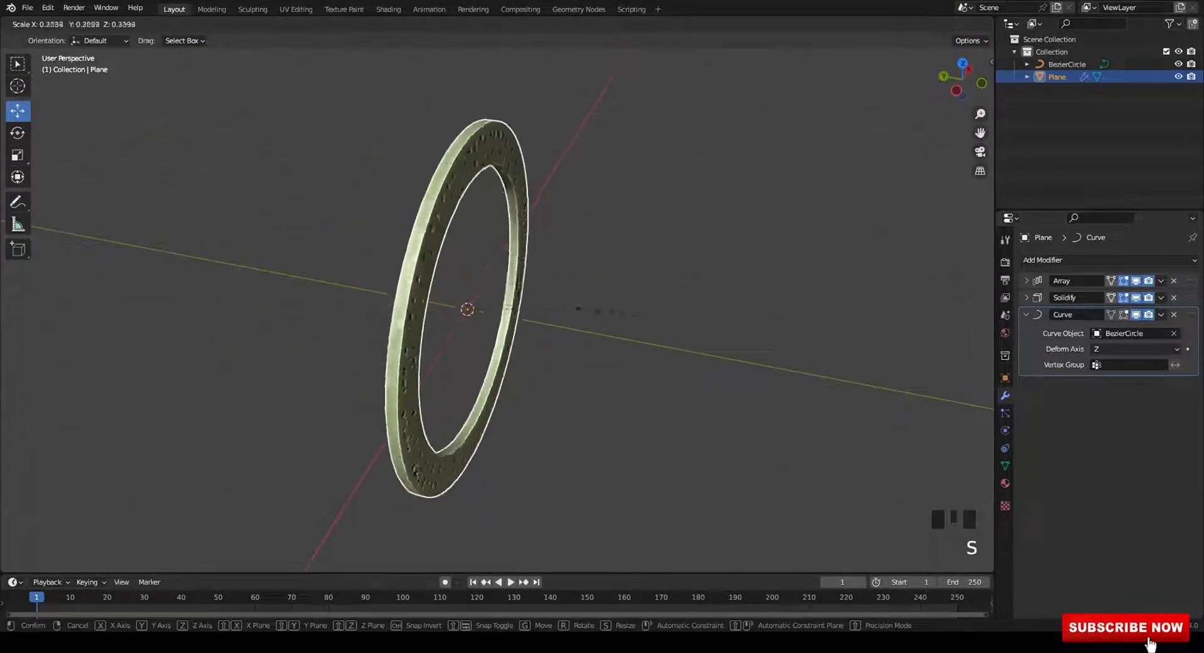
pyautogui.click(548, 306)
pyautogui.keyDown('alt'); pyautogui.moveTo(547, 305); pyautogui.dragTo(564, 301, button='middle'); pyautogui.keyUp('alt')
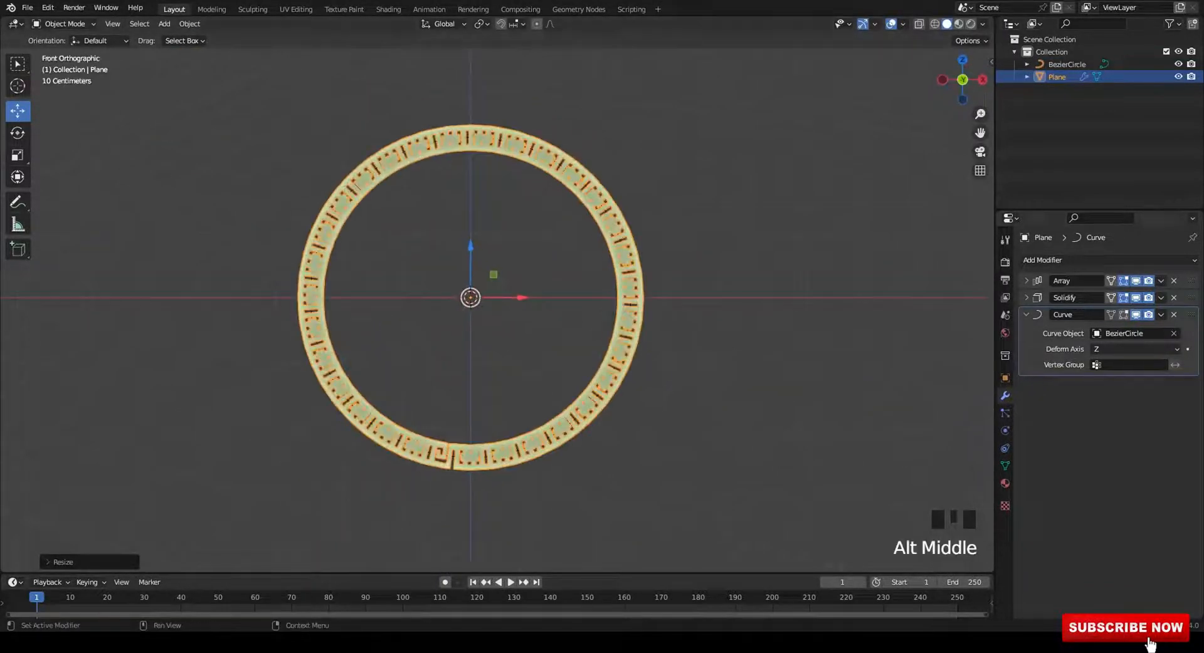
# Reduce the Array modifier's count to 32 and scale the ring-shaped plane up uniformly.
pyautogui.click(1026, 281)
pyautogui.moveTo(1135, 315); pyautogui.dragTo(1054, 316)
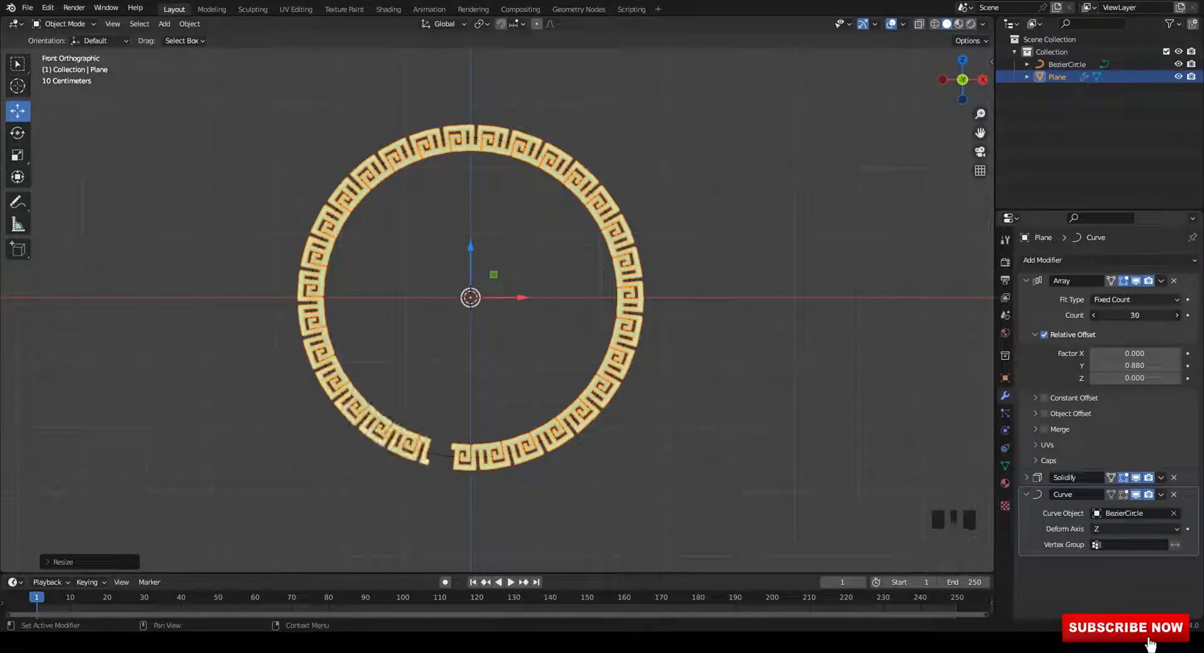
pyautogui.moveTo(772, 264); pyautogui.dragTo(777, 263, button='middle')
pyautogui.scroll(2, 779, 260)
pyautogui.press('s')
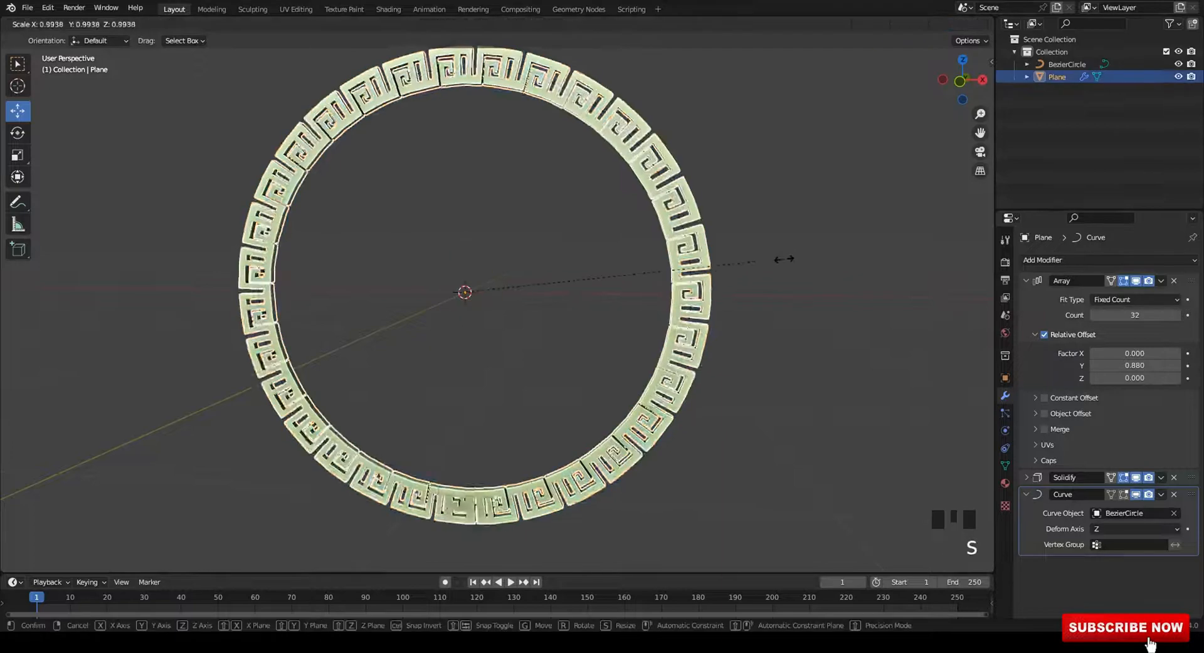
pyautogui.click(784, 264)
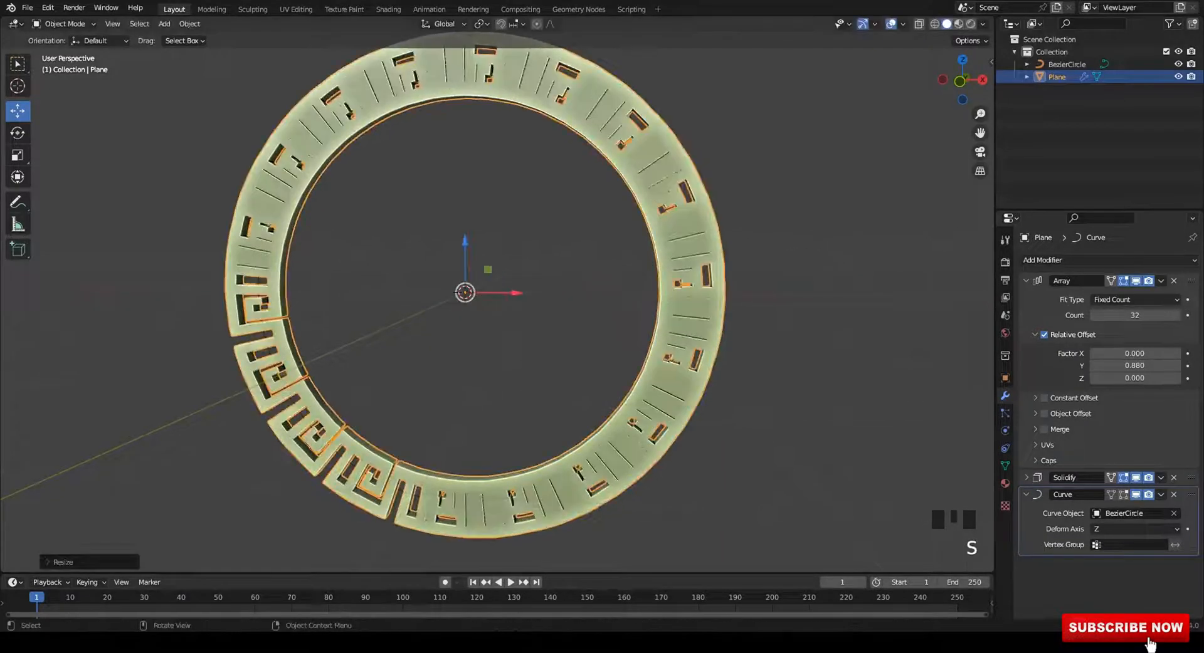
pyautogui.moveTo(783, 263)
pyautogui.keyDown('alt'); pyautogui.mouseDown(button='middle')
pyautogui.moveTo(799, 263)
pyautogui.moveTo(772, 274)
pyautogui.mouseUp(button='middle'); pyautogui.keyUp('alt')
pyautogui.press('r')
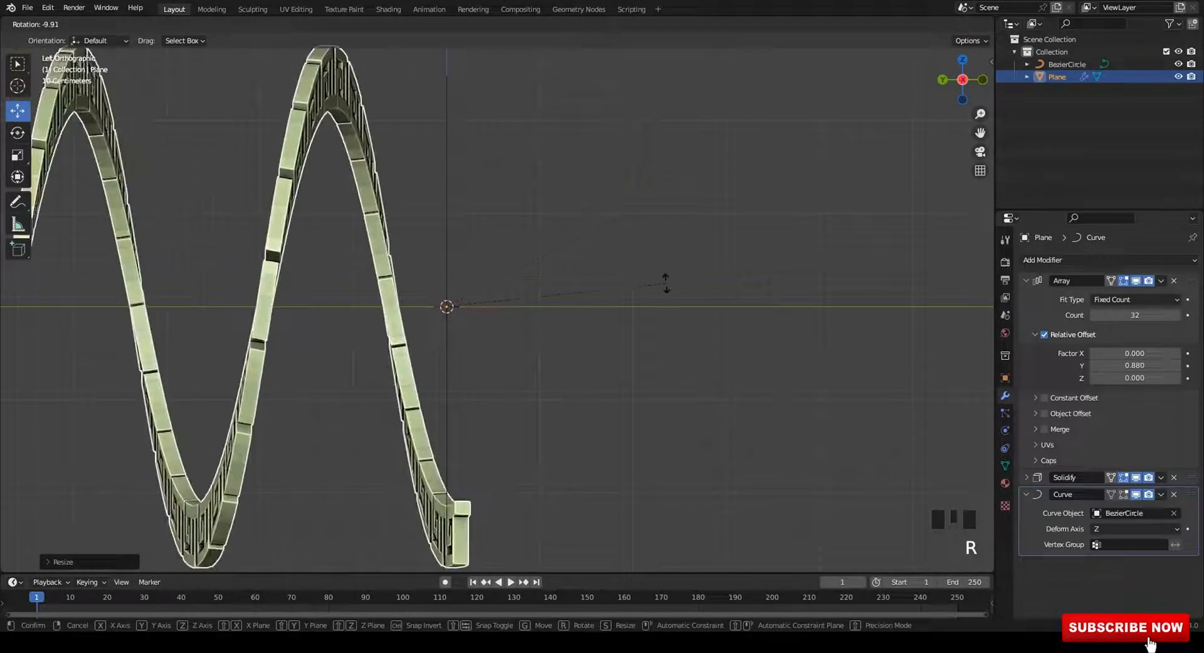
pyautogui.press('r')
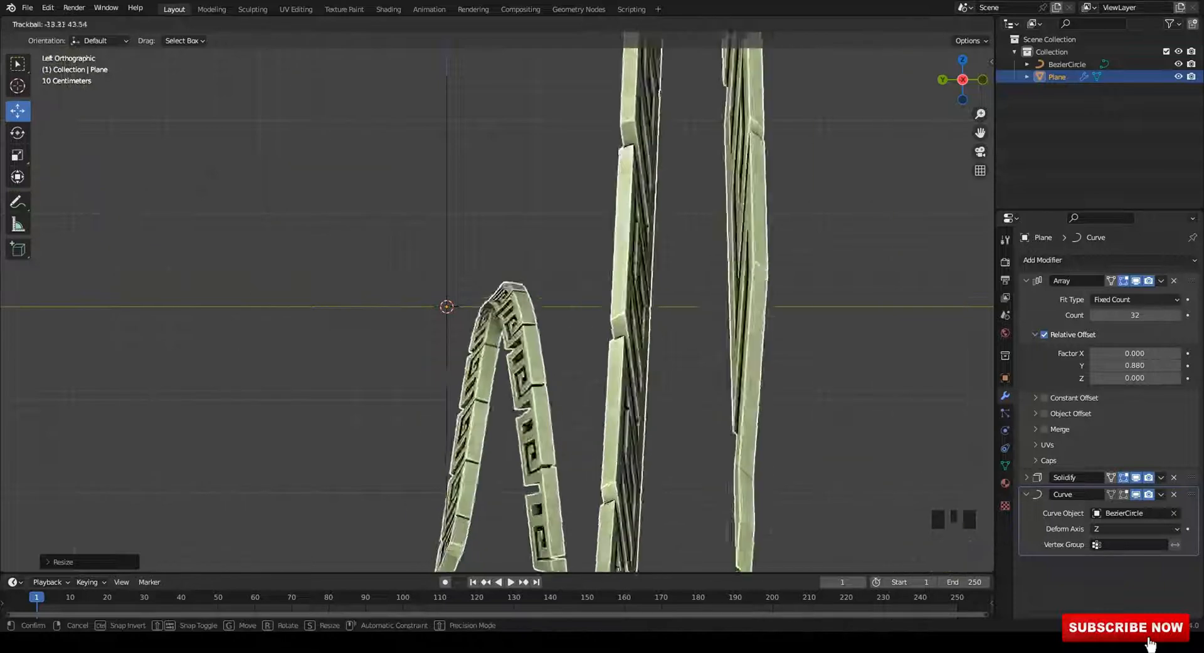
pyautogui.press('Escape')
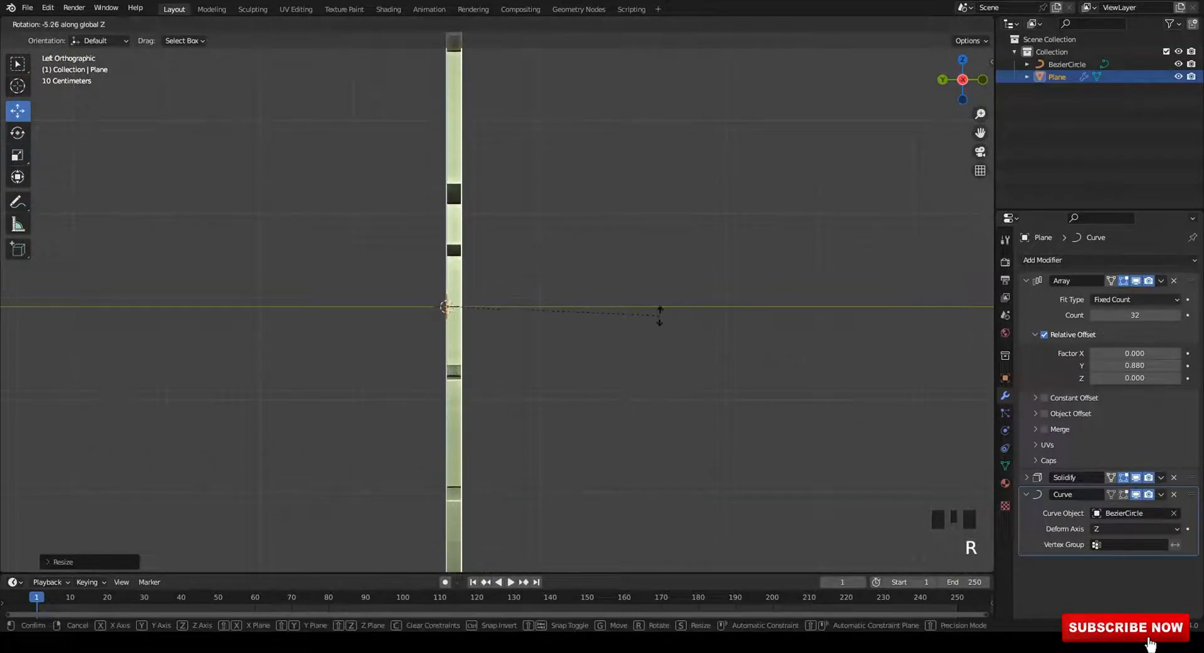
pyautogui.press('x')
pyautogui.rightClick(659, 277)
# Set the deform axis of the Greek-key plane's Curve modifier to -Z.
pyautogui.moveTo(658, 276); pyautogui.dragTo(633, 270, button='middle')
pyautogui.keyDown('ctrl'); pyautogui.scroll(-3, 1136, 529); pyautogui.keyUp('ctrl')
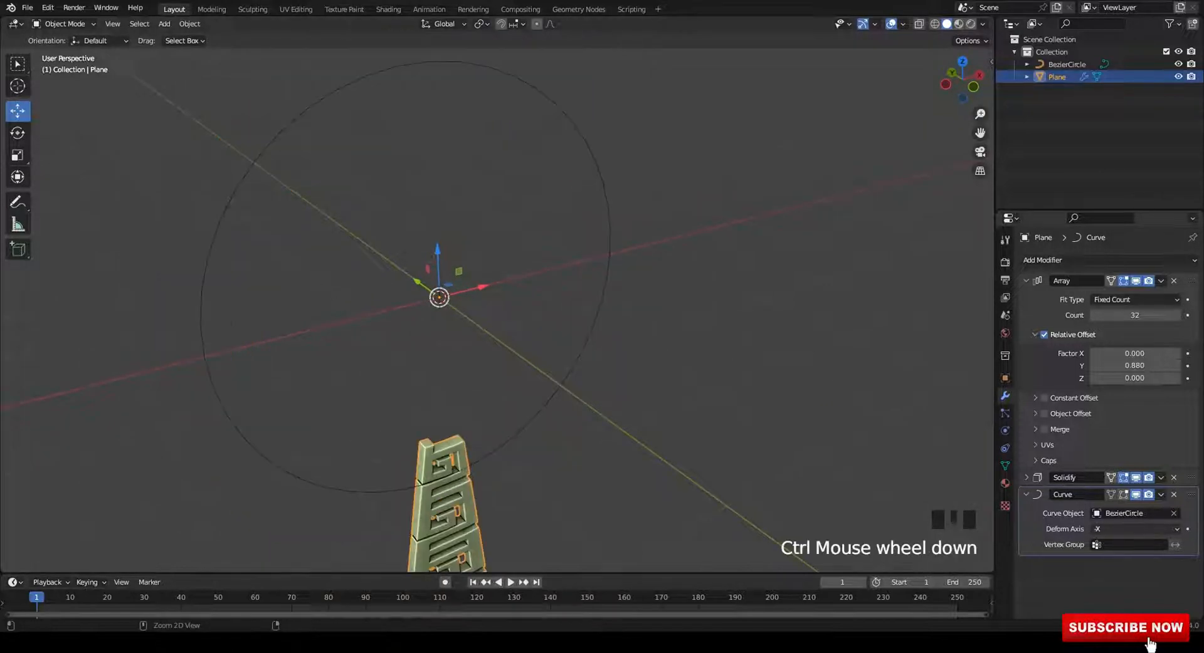
pyautogui.click(771, 401)
pyautogui.moveTo(678, 351); pyautogui.dragTo(806, 364, button='middle')
pyautogui.keyDown('shift'); pyautogui.moveTo(806, 364); pyautogui.dragTo(810, 354, button='middle'); pyautogui.keyUp('shift')
pyautogui.click(558, 301)
pyautogui.keyDown('shift'); pyautogui.moveTo(558, 301); pyautogui.dragTo(557, 290, button='middle'); pyautogui.keyUp('shift')
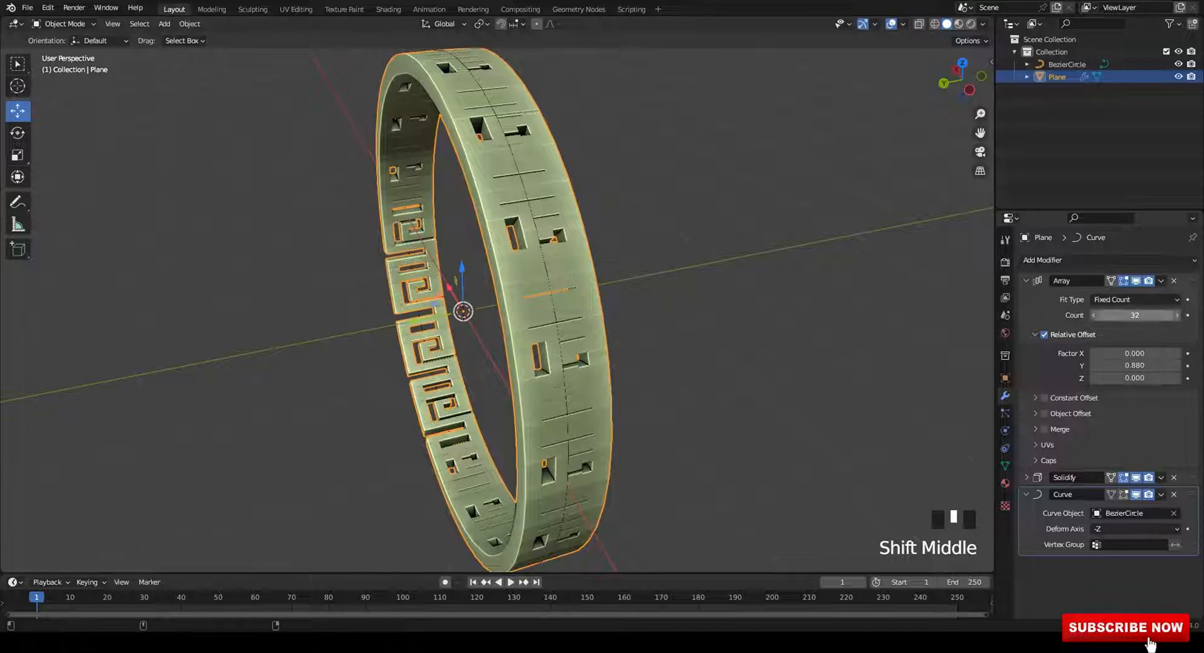
# Reduce the Array modifier's count to 14 and scale the Bezier circle uniformly to spread the units around the ring.
pyautogui.keyDown('shift'); pyautogui.moveTo(1135, 316); pyautogui.dragTo(1091, 316); pyautogui.keyUp('shift')
pyautogui.click(752, 351)
pyautogui.moveTo(752, 351); pyautogui.dragTo(627, 342, button='middle')
pyautogui.click(607, 280)
pyautogui.press('s')
pyautogui.click(815, 318)
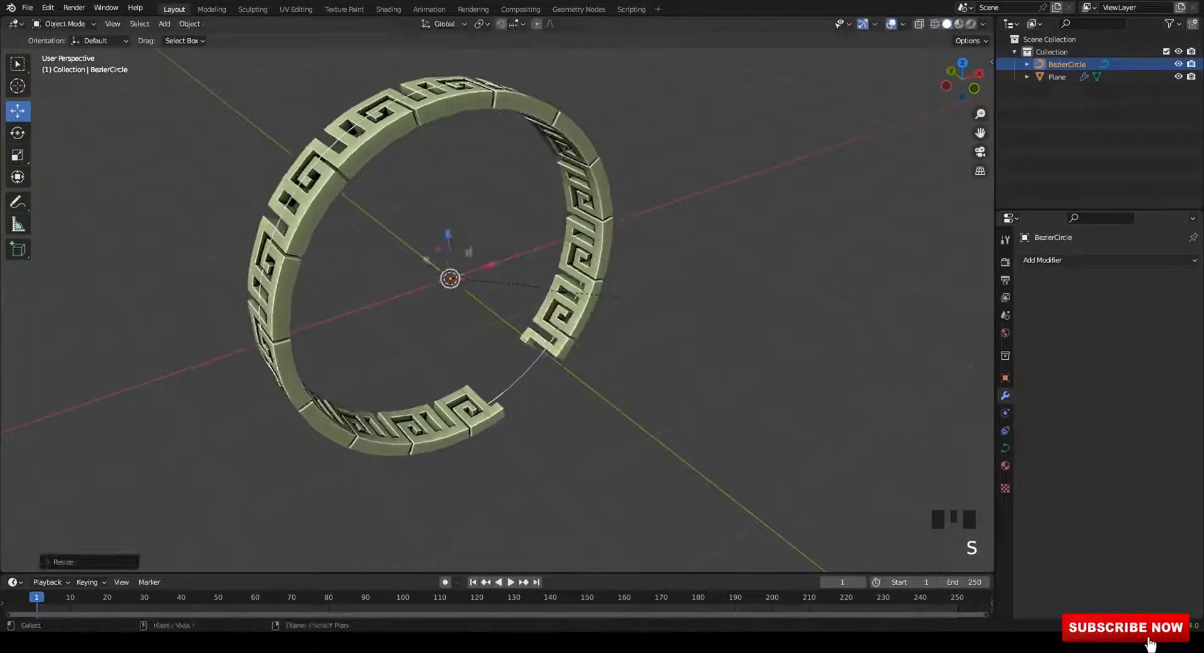
# In front view, select both the Bezier circle and the plane and raise them along Z above the origin.
pyautogui.keyDown('alt'); pyautogui.moveTo(617, 296); pyautogui.dragTo(665, 294, button='middle'); pyautogui.keyUp('alt')
pyautogui.keyDown('alt'); pyautogui.moveTo(664, 295); pyautogui.dragTo(717, 290, button='middle'); pyautogui.keyUp('alt')
pyautogui.moveTo(716, 289); pyautogui.dragTo(307, 403)
pyautogui.keyDown('shift'); pyautogui.moveTo(306, 402); pyautogui.dragTo(324, 437, button='middle'); pyautogui.keyUp('shift')
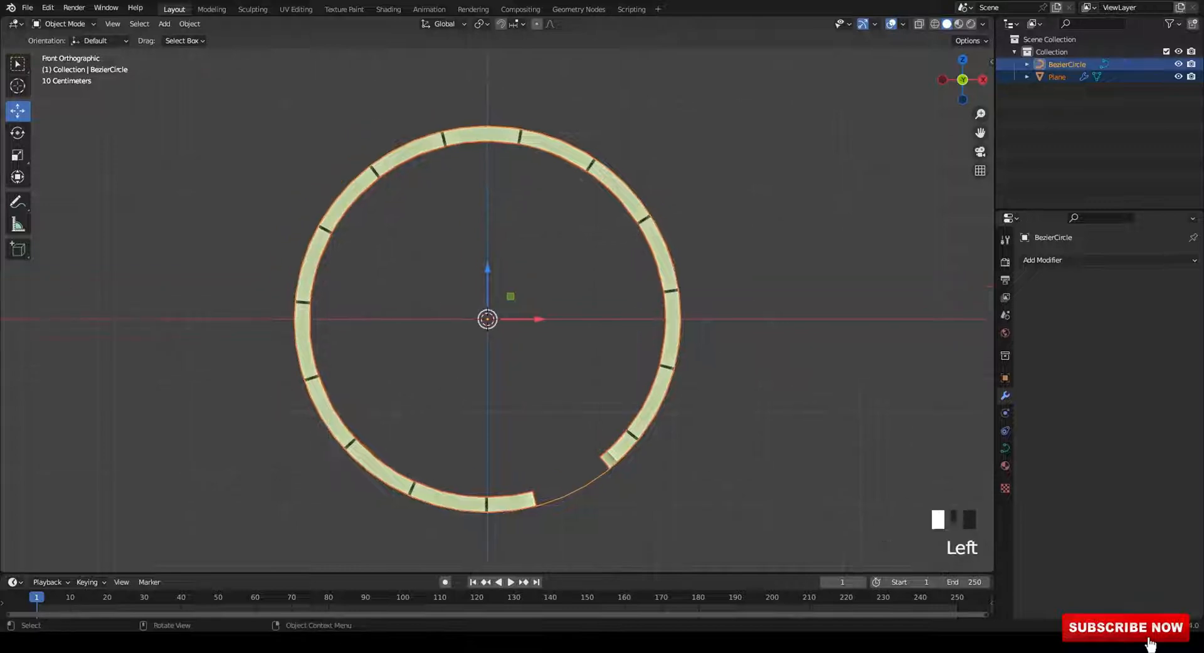
pyautogui.moveTo(488, 270); pyautogui.dragTo(488, 75)
# Scale the Bezier circle down uniformly until the gap between the ring's ends closes.
pyautogui.moveTo(488, 76); pyautogui.dragTo(518, 84, button='middle')
pyautogui.click(551, 310)
pyautogui.moveTo(555, 294); pyautogui.dragTo(646, 314, button='middle')
pyautogui.keyDown('shift'); pyautogui.moveTo(646, 314); pyautogui.dragTo(624, 327, button='middle'); pyautogui.keyUp('shift')
pyautogui.press('s')
pyautogui.scroll(2, 616, 346)
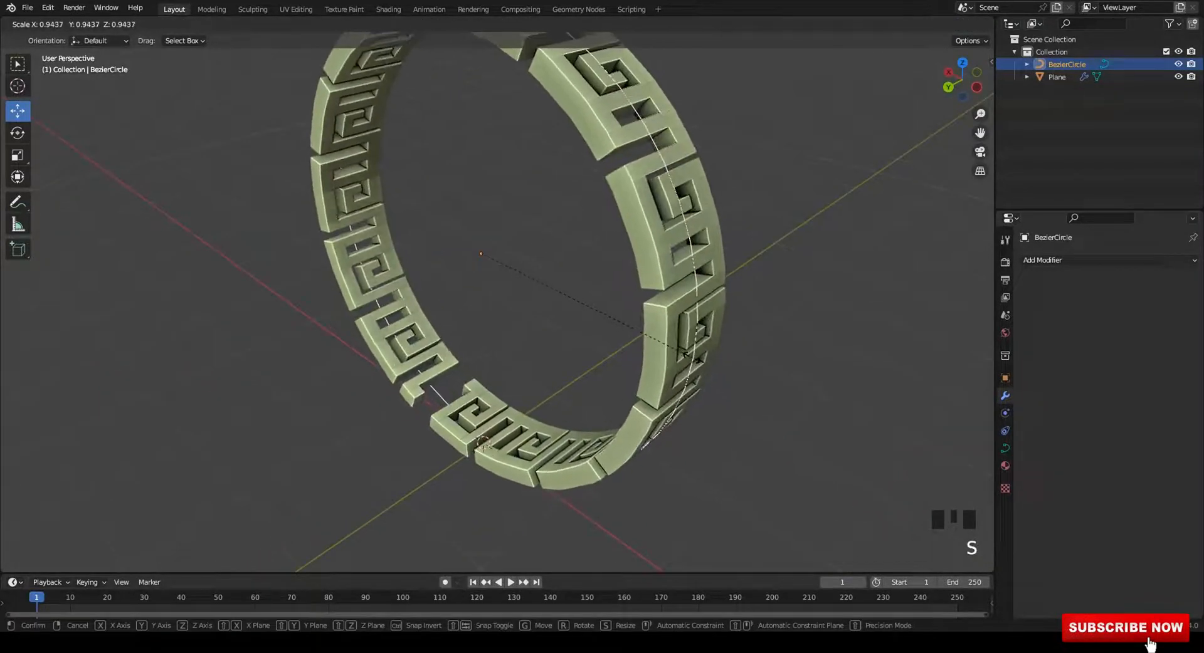
pyautogui.click(641, 355)
# Fine-tune the Bezier circle's uniform scale so the first and last units meet at the ring's seam.
pyautogui.moveTo(641, 355); pyautogui.dragTo(614, 313, button='middle')
pyautogui.scroll(2, 627, 327)
pyautogui.scroll(2, 614, 313)
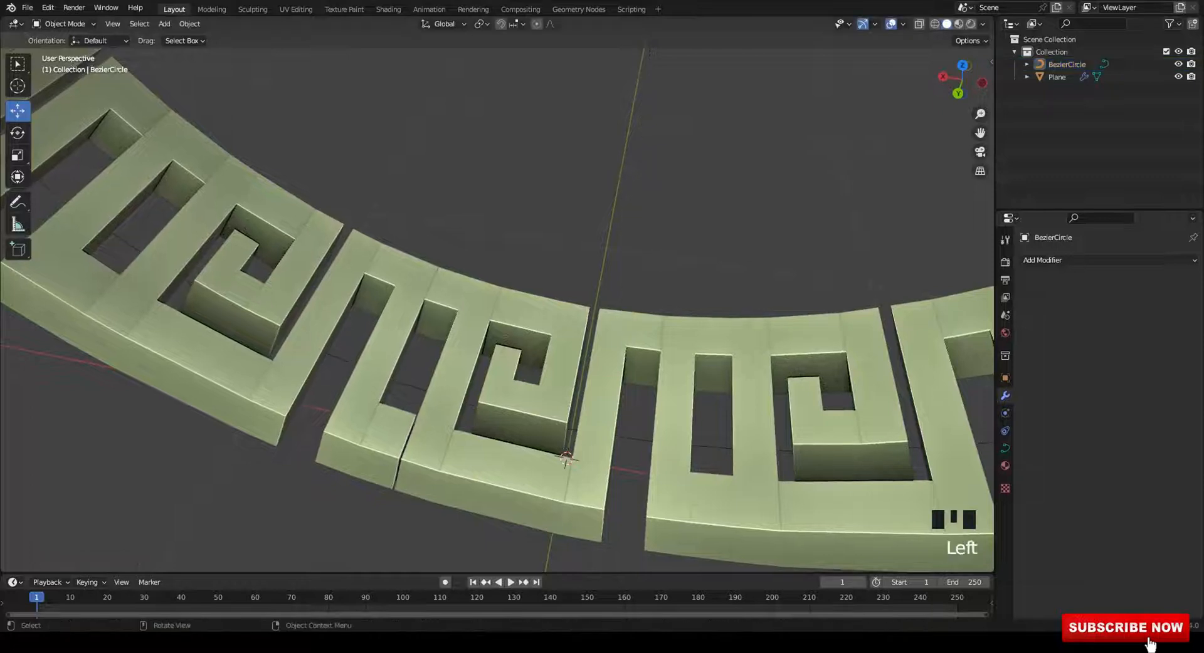
pyautogui.scroll(1, 553, 336)
pyautogui.moveTo(506, 339); pyautogui.dragTo(469, 305, button='middle')
pyautogui.press('Tab')
pyautogui.press('Tab')
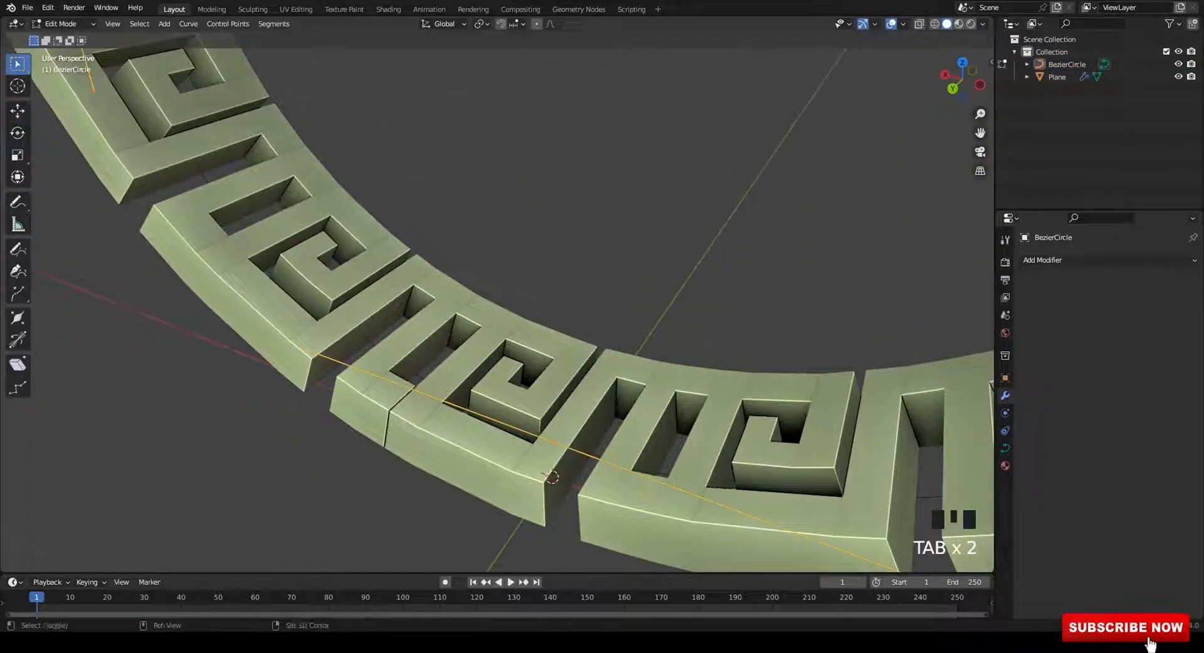
pyautogui.keyDown('shift'); pyautogui.moveTo(551, 376); pyautogui.dragTo(550, 372, button='middle'); pyautogui.keyUp('shift')
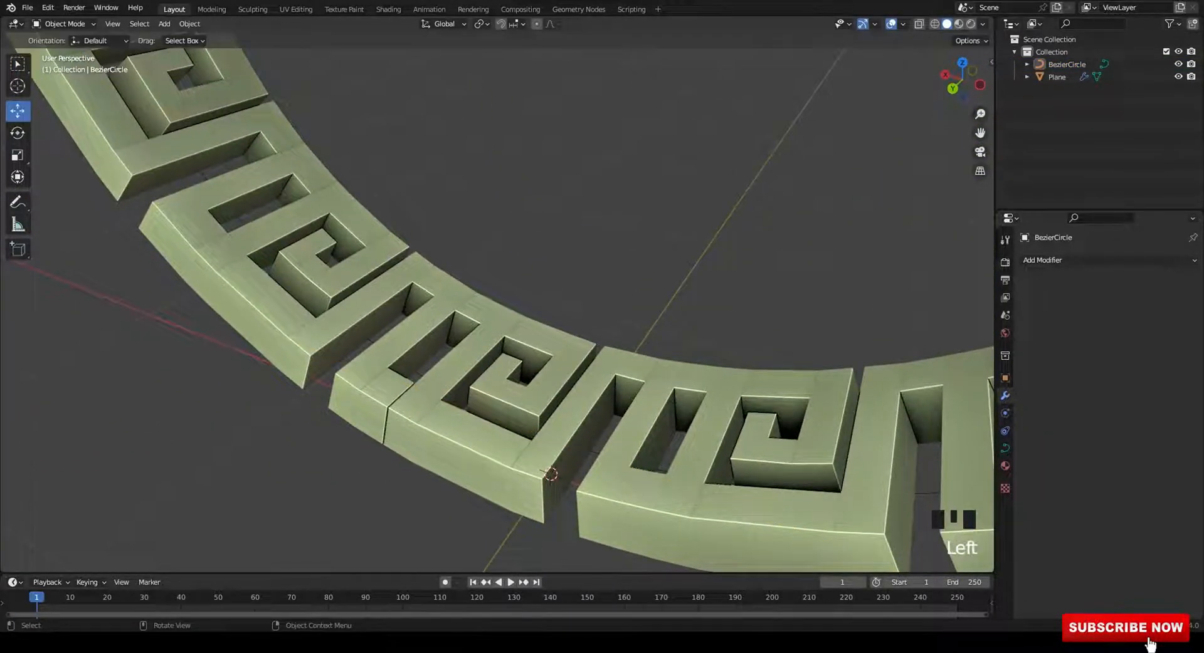
pyautogui.press('s')
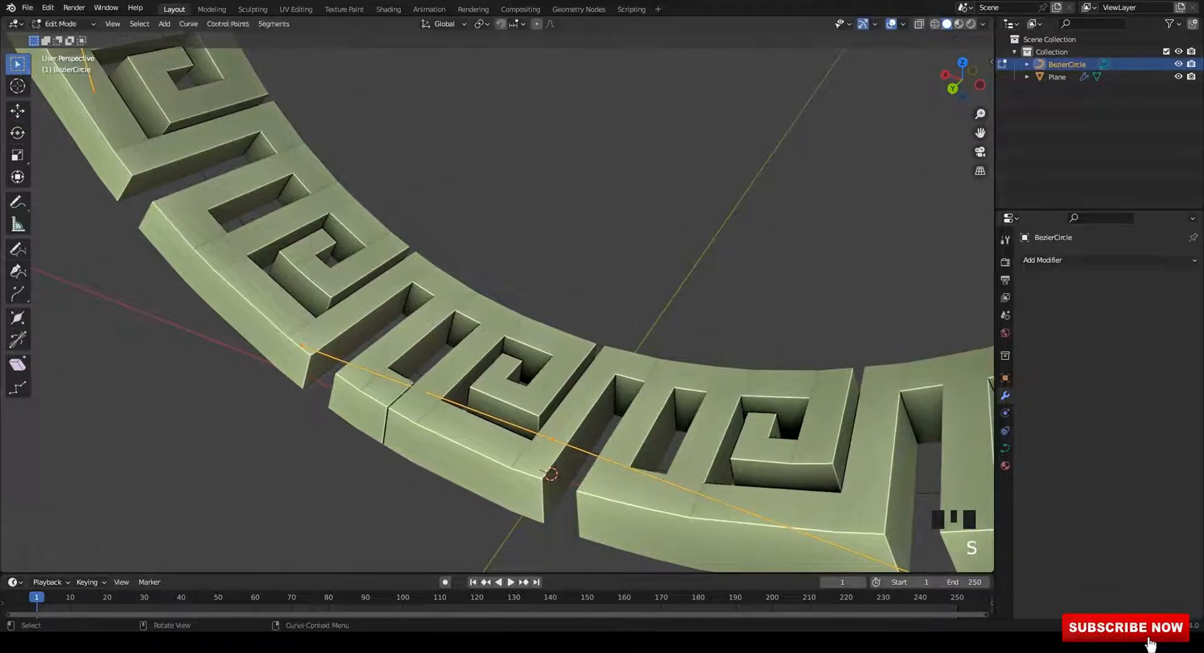
pyautogui.press('s')
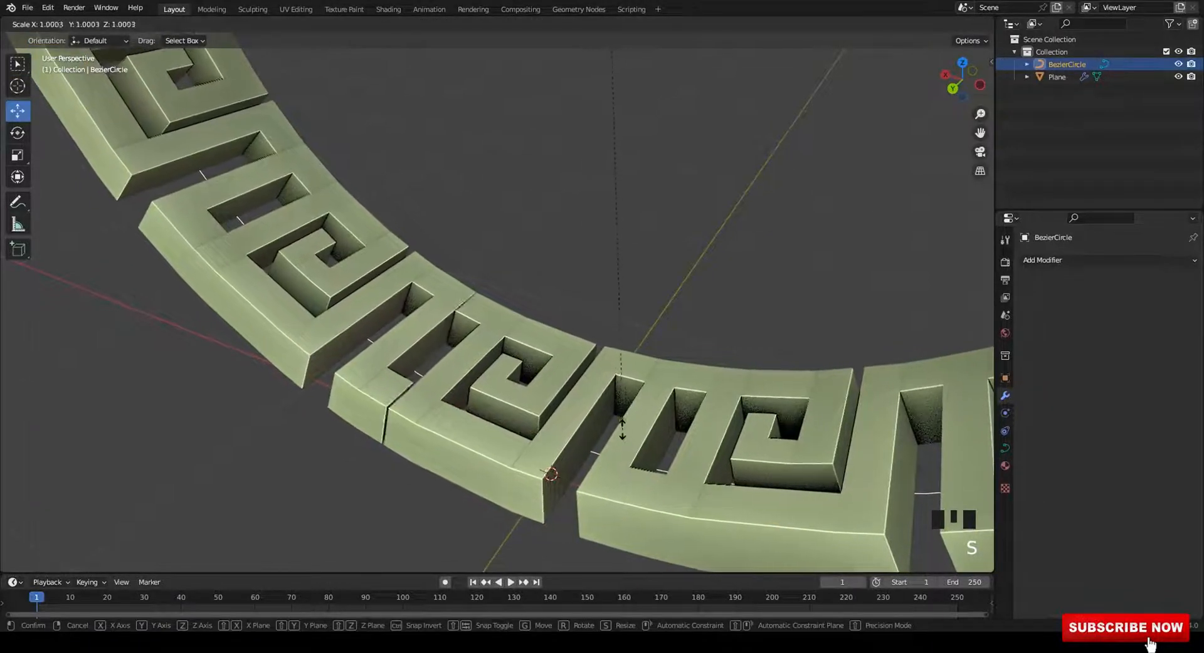
# Examine the whole ring from several sides, checking the seam and the spacing of its units.
pyautogui.scroll(-6, 502, 301)
pyautogui.moveTo(502, 326); pyautogui.dragTo(577, 295, button='middle')
pyautogui.press('a')
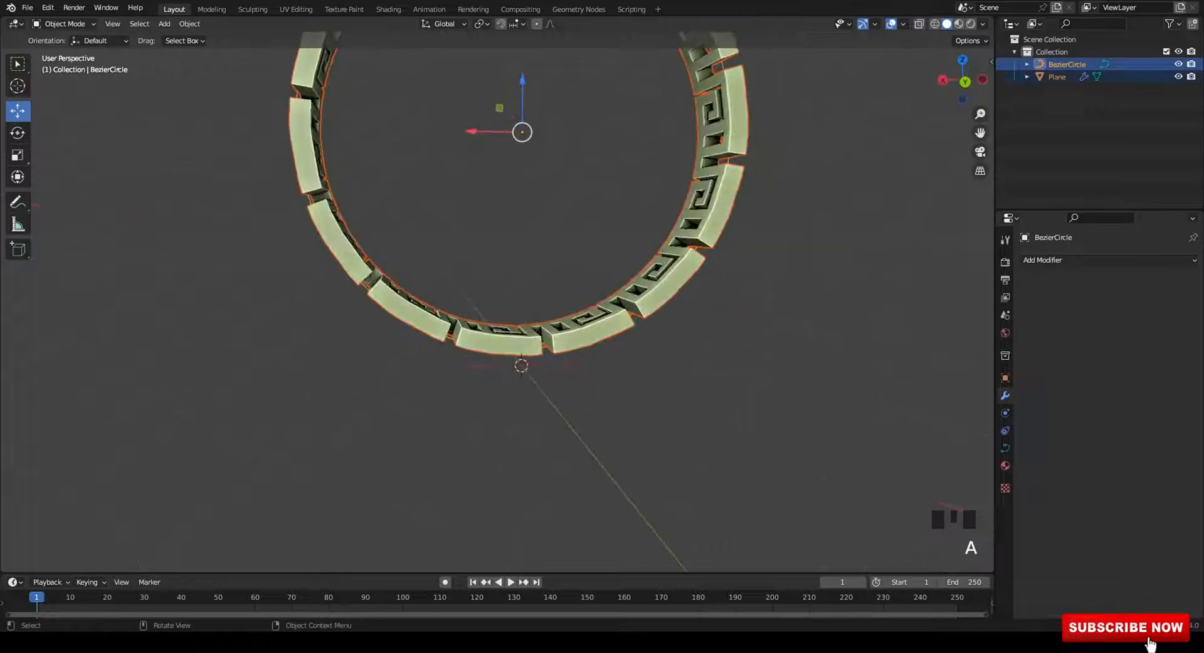
pyautogui.moveTo(439, 314); pyautogui.dragTo(583, 307, button='middle')
pyautogui.keyDown('shift'); pyautogui.moveTo(533, 282); pyautogui.dragTo(608, 339, button='middle'); pyautogui.keyUp('shift')
pyautogui.click(721, 345)
pyautogui.keyDown('shift'); pyautogui.moveTo(609, 338); pyautogui.dragTo(614, 313, button='middle'); pyautogui.keyUp('shift')
pyautogui.scroll(3, 615, 314)
pyautogui.click(616, 312)
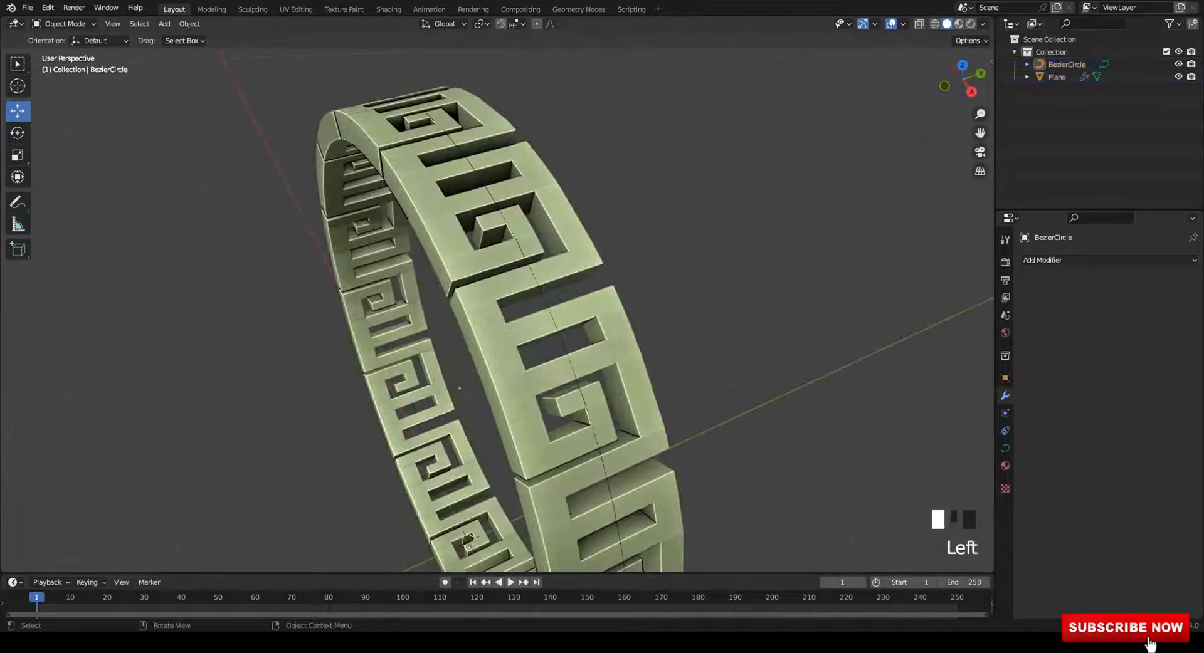
pyautogui.rightClick(616, 312)
pyautogui.click(616, 312)
pyautogui.click(722, 314)
pyautogui.moveTo(689, 326); pyautogui.dragTo(477, 339, button='middle')
pyautogui.keyDown('shift'); pyautogui.moveTo(476, 339); pyautogui.dragTo(746, 314, button='middle'); pyautogui.keyUp('shift')
pyautogui.press('a')
pyautogui.press('`')
pyautogui.click(677, 326)
# Set the plane's Array count to 13 and scale the plane uniformly until the ring's ends meet again.
pyautogui.click(546, 289)
pyautogui.moveTo(545, 289); pyautogui.dragTo(605, 301, button='middle')
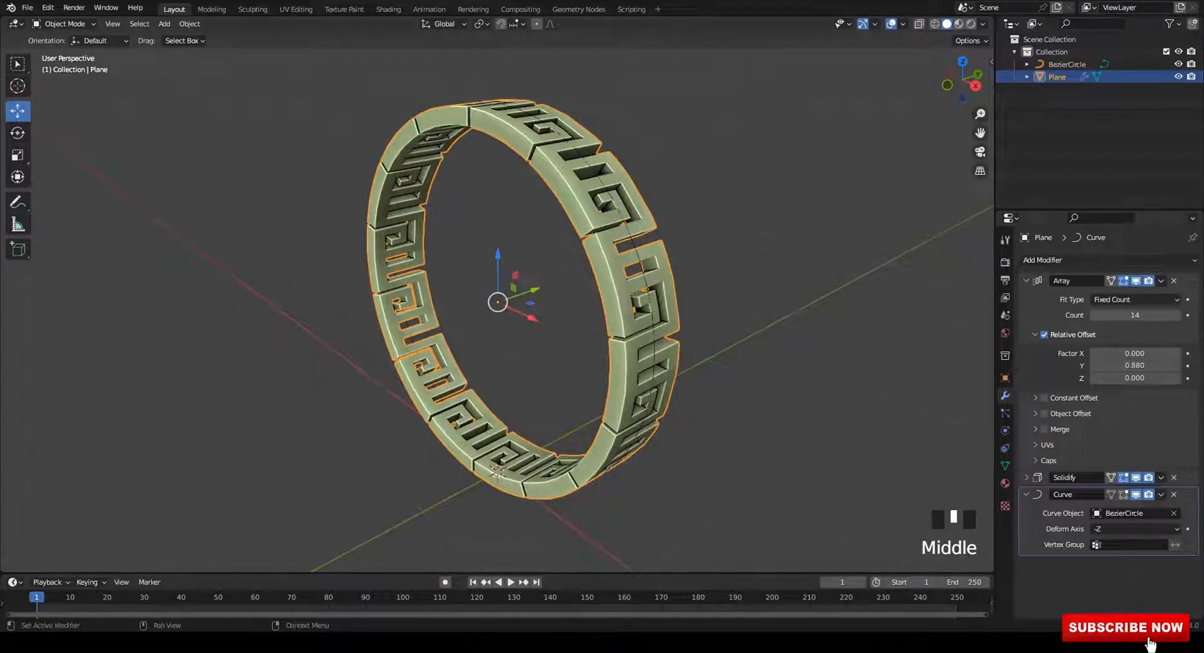
pyautogui.press('s')
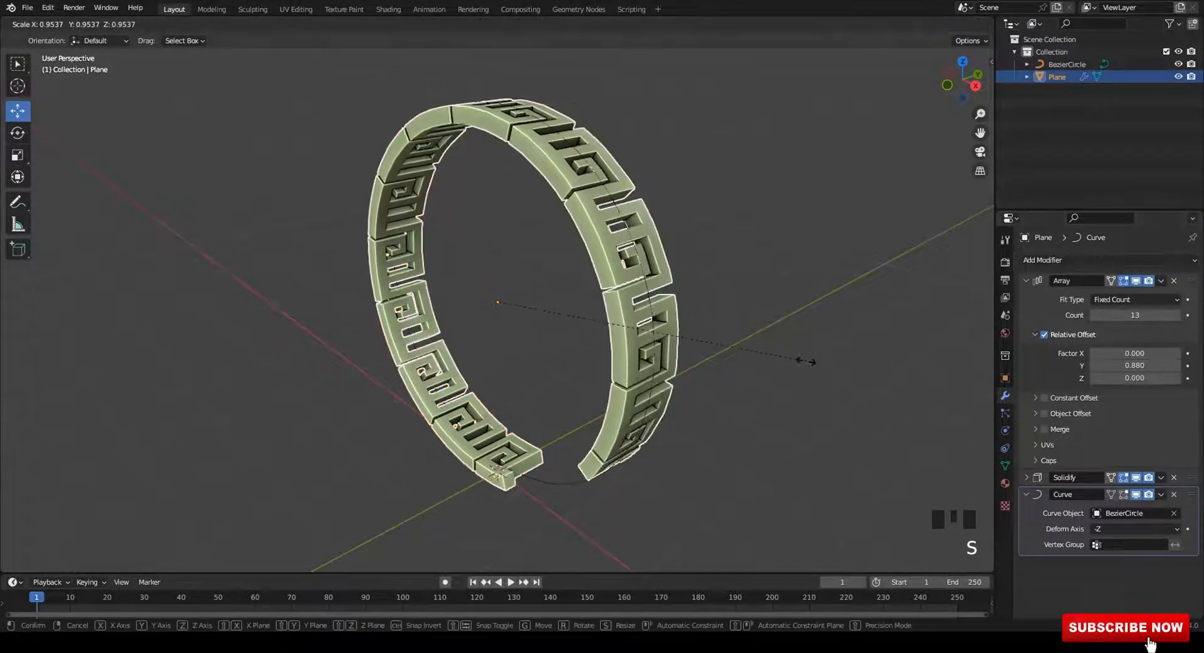
pyautogui.scroll(2, 844, 377)
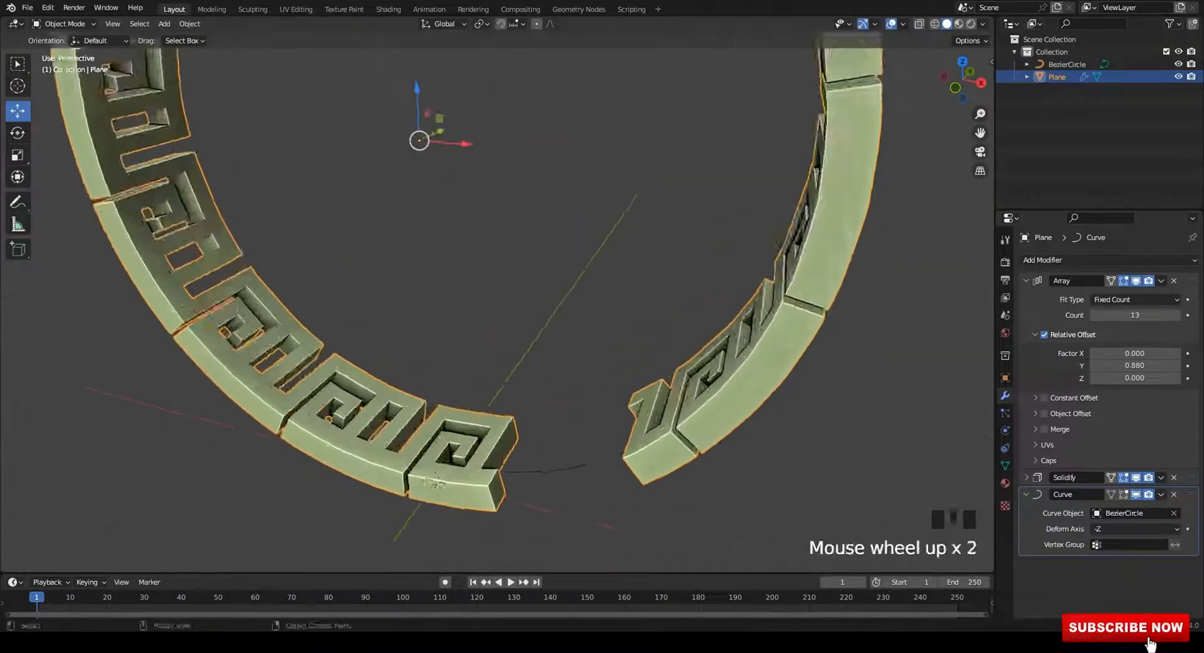
pyautogui.keyDown('shift'); pyautogui.moveTo(844, 378); pyautogui.dragTo(784, 320, button='middle'); pyautogui.keyUp('shift')
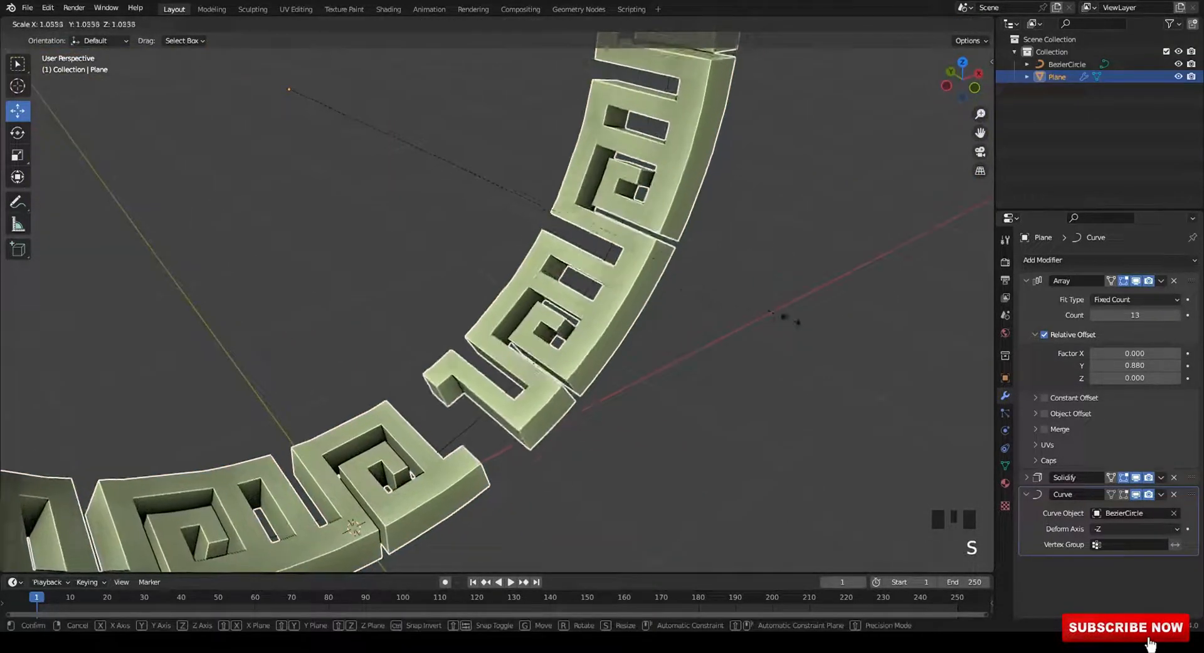
pyautogui.click(929, 294)
pyautogui.click(928, 293)
pyautogui.scroll(-3, 928, 294)
pyautogui.moveTo(929, 293); pyautogui.dragTo(806, 273, button='middle')
pyautogui.press('a')
pyautogui.press('KP_Decimal')
pyautogui.click(806, 273)
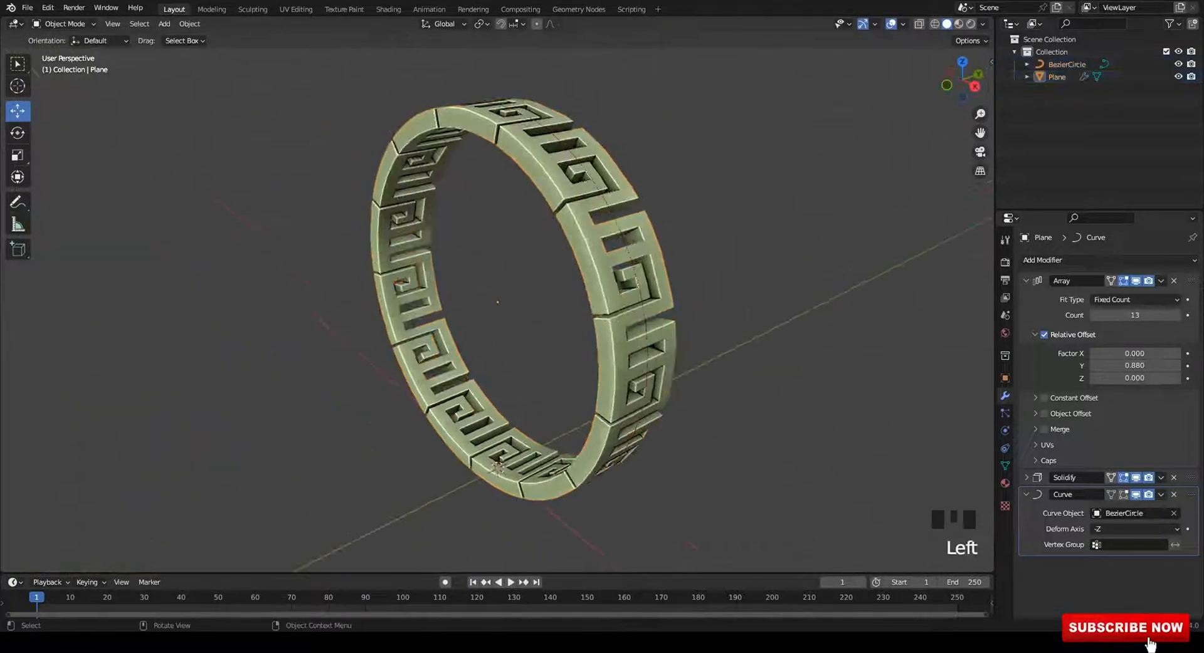
# Add a mesh plane as a floor under the ring, scale it by 5 and enlarge it further.
pyautogui.moveTo(565, 263); pyautogui.dragTo(439, 217, button='middle')
pyautogui.hotkey('shift', 'a')
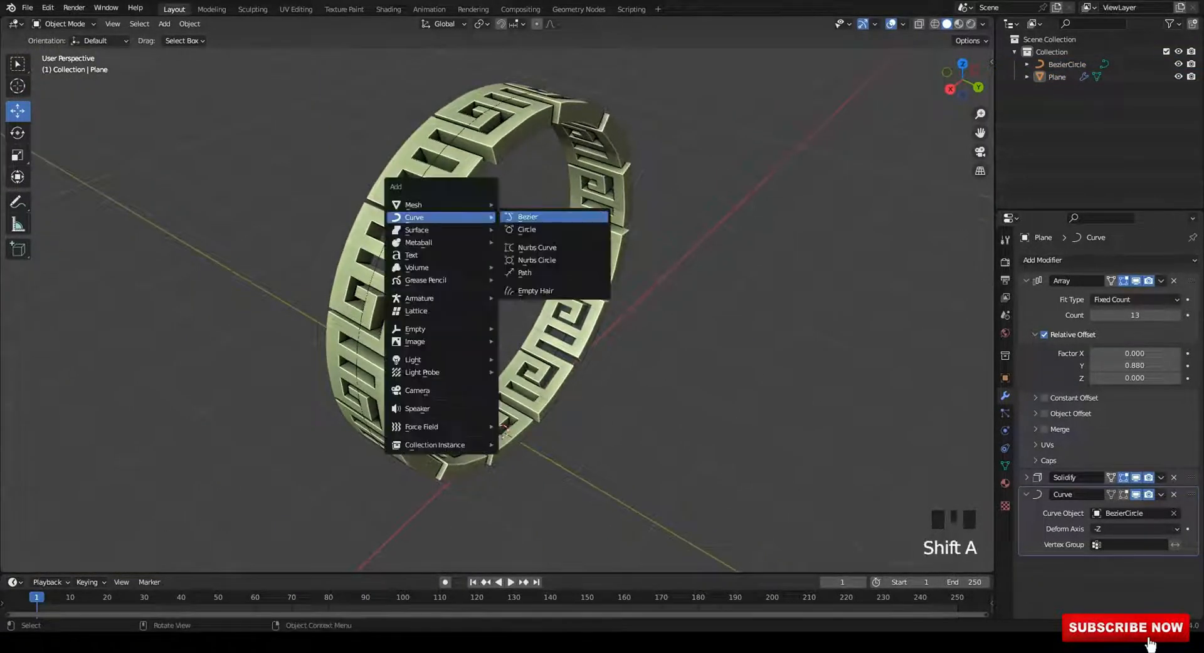
pyautogui.click(527, 204)
pyautogui.scroll(-4, 496, 294)
pyautogui.press('s')
pyautogui.press('5')
pyautogui.press('Return')
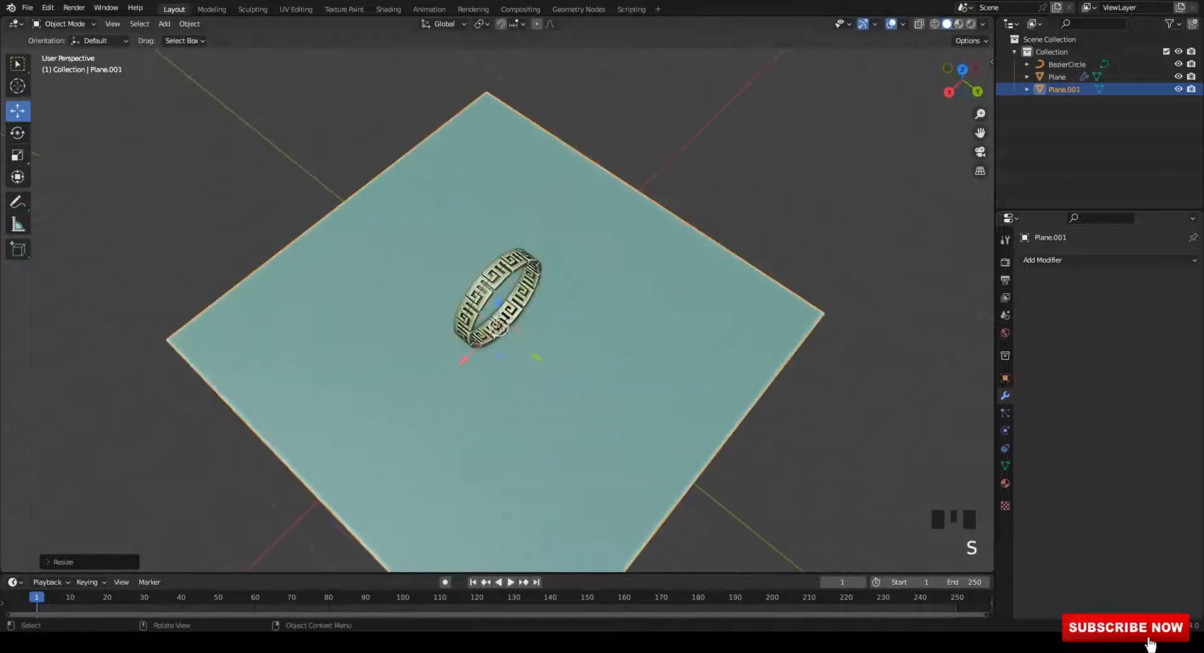
pyautogui.scroll(-4, 495, 294)
pyautogui.press('s')
pyautogui.click(594, 334)
pyautogui.scroll(-3, 594, 334)
# Extrude the two adjacent rear edges of the floor plane upwards to form two tall backdrop walls.
pyautogui.moveTo(594, 334); pyautogui.dragTo(563, 267, button='middle')
pyautogui.press('Tab')
pyautogui.scroll(1, 512, 310)
pyautogui.press('2')
pyautogui.moveTo(495, 256); pyautogui.dragTo(495, 32)
pyautogui.scroll(2, 492, 64)
pyautogui.moveTo(492, 64); pyautogui.dragTo(495, 38, button='middle')
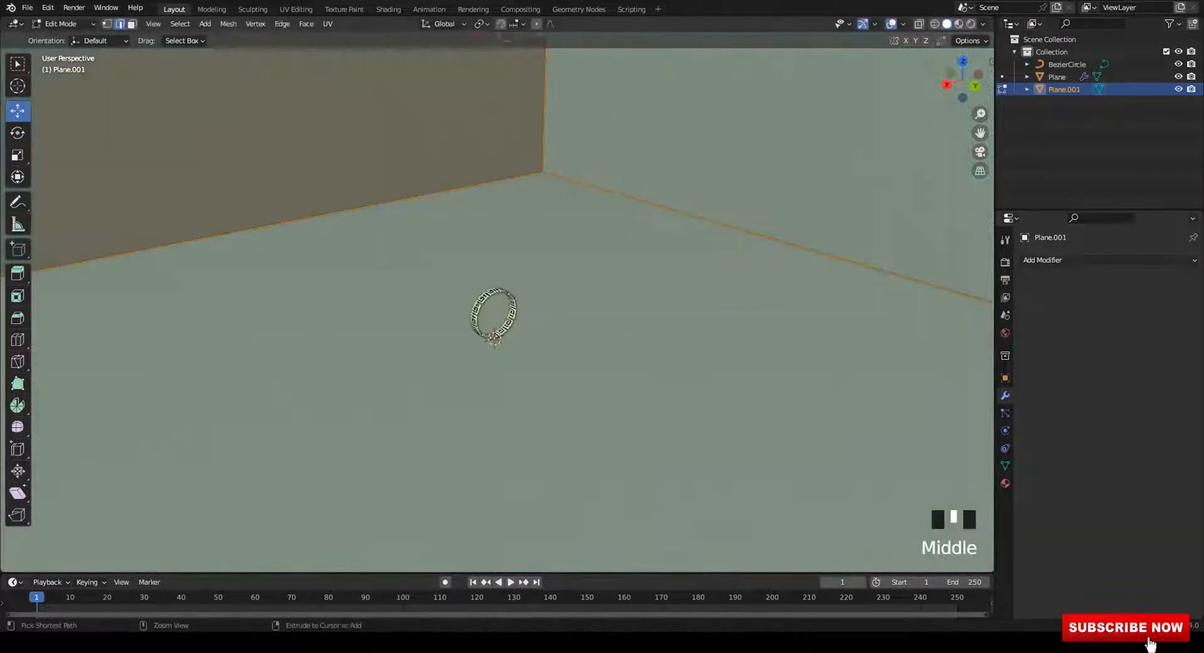
# Apply the backdrop's object transform and bevel its corner edges with a wide, multi-segment bevel.
pyautogui.press('Tab')
pyautogui.hotkey('ctrl', 'a')
pyautogui.click(574, 408)
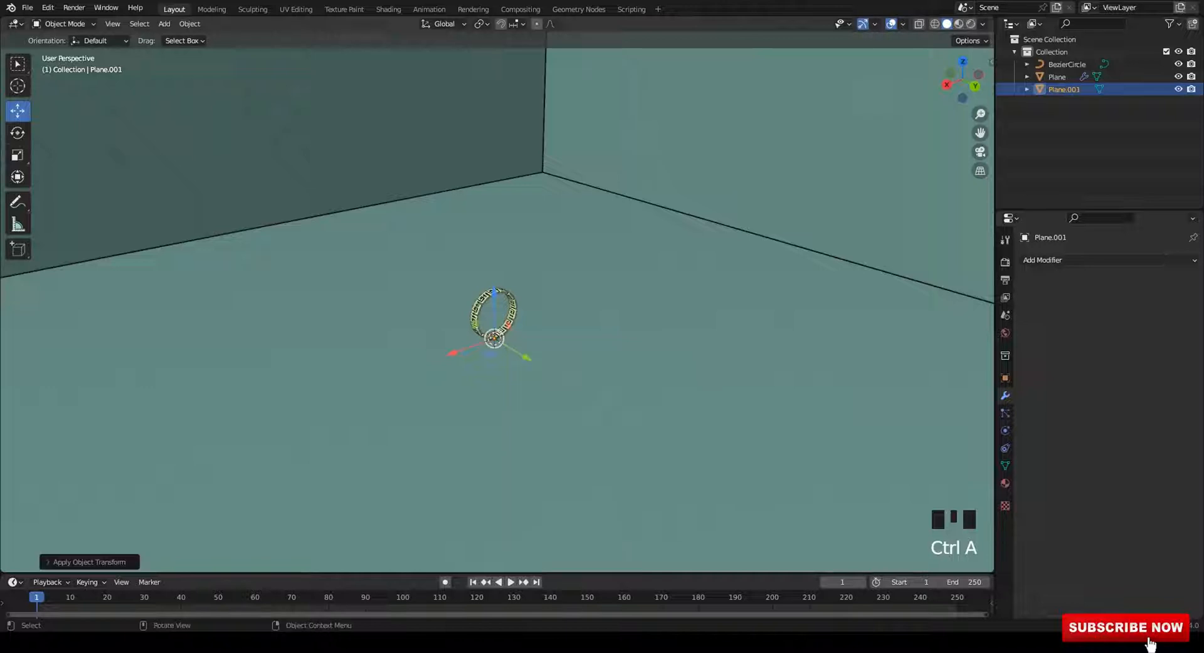
pyautogui.press('Tab')
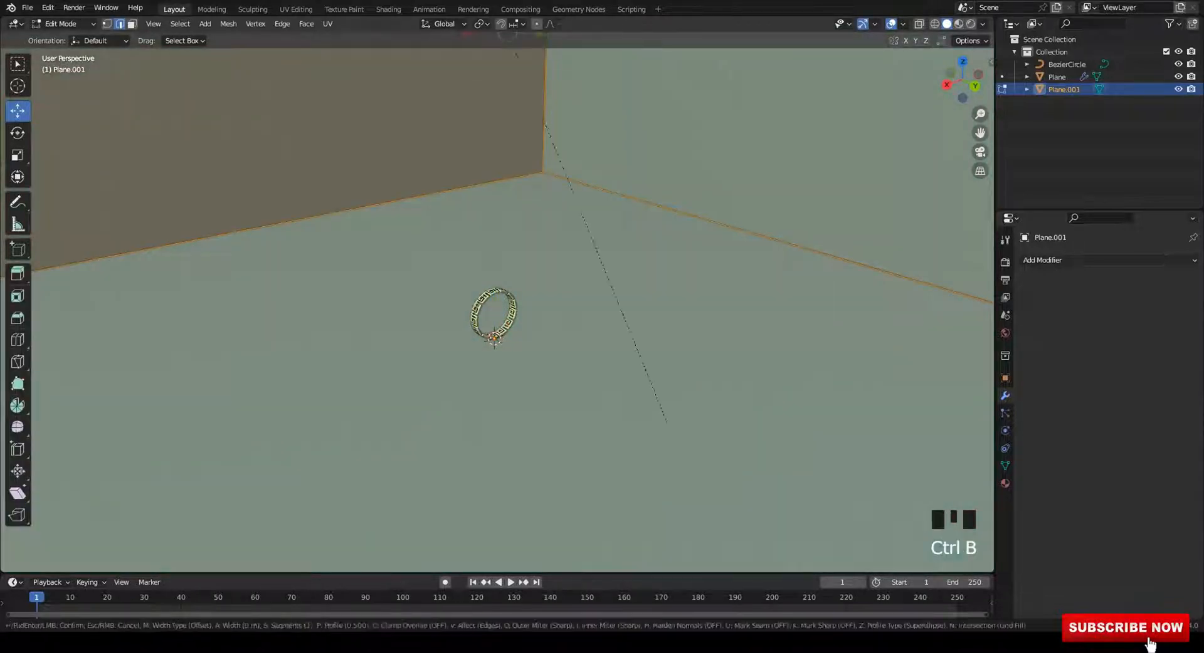
pyautogui.scroll(7, 815, 433)
pyautogui.click(979, 442)
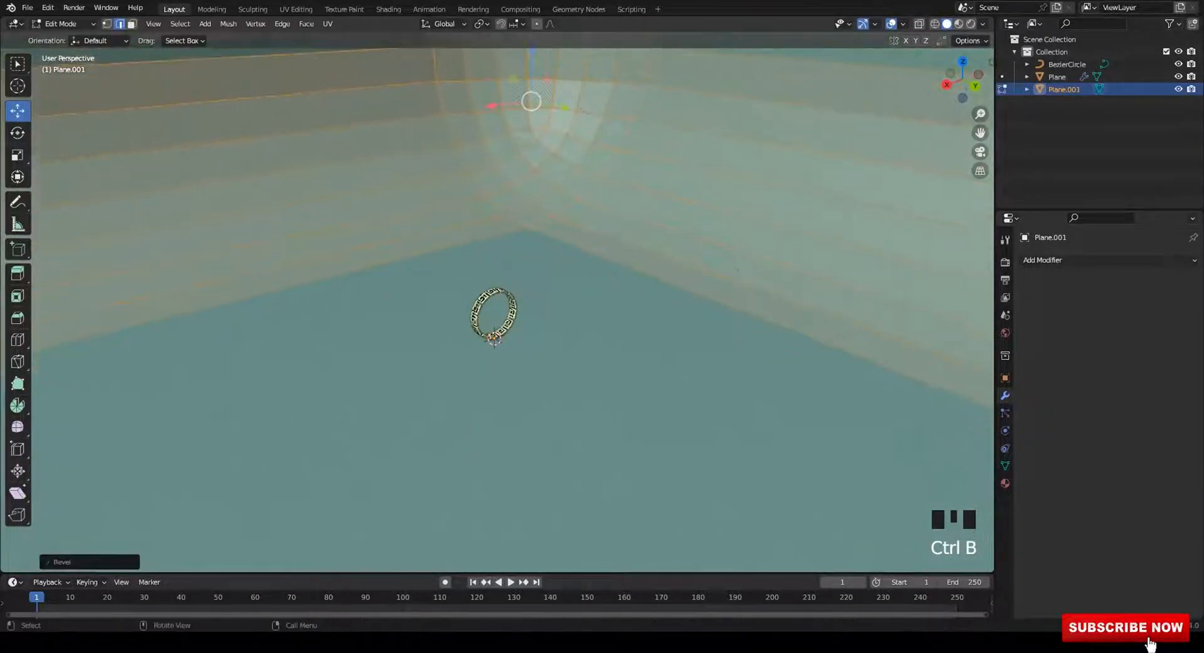
# Shade the backdrop smooth and add a Subdivision modifier with viewport level 2.
pyautogui.press('Tab')
pyautogui.rightClick(759, 237)
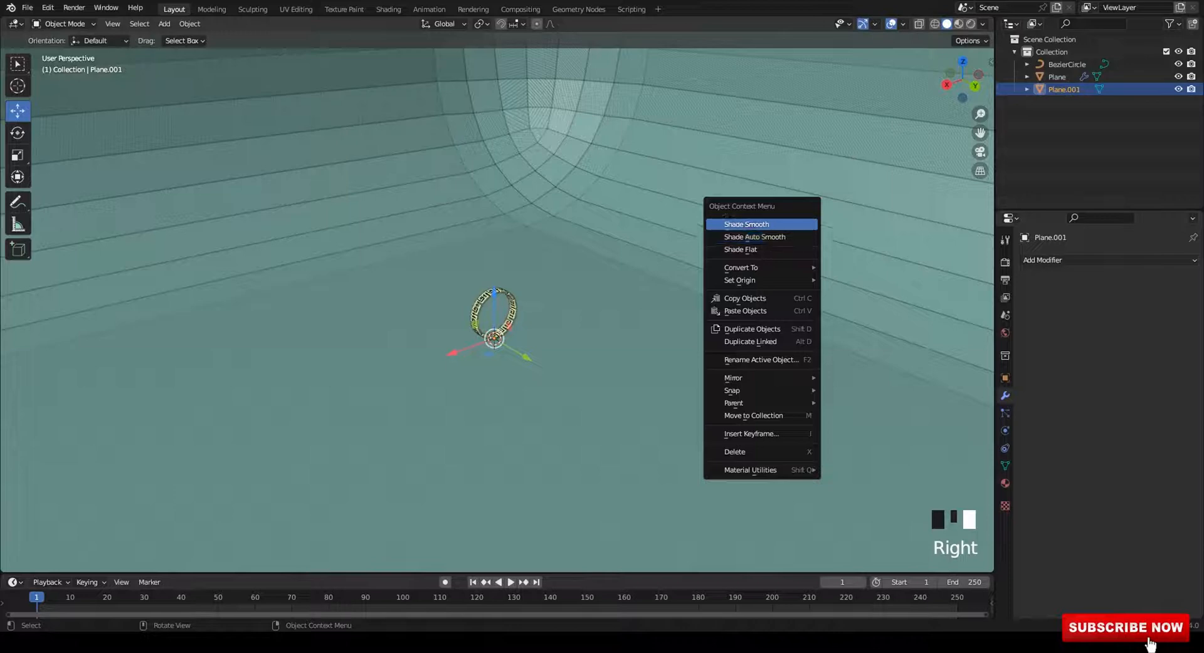
pyautogui.click(749, 224)
pyautogui.scroll(5, 749, 224)
pyautogui.moveTo(749, 224); pyautogui.dragTo(658, 210, button='middle')
pyautogui.hotkey('ctrl', '1')
pyautogui.scroll(-2, 659, 264)
pyautogui.scroll(1, 658, 263)
# Save the file with the ring framed in the view.
pyautogui.moveTo(659, 210); pyautogui.dragTo(687, 224, button='middle')
pyautogui.scroll(2, 659, 219)
pyautogui.hotkey('ctrl', 's')
pyautogui.moveTo(687, 225); pyautogui.dragTo(676, 228, button='middle')
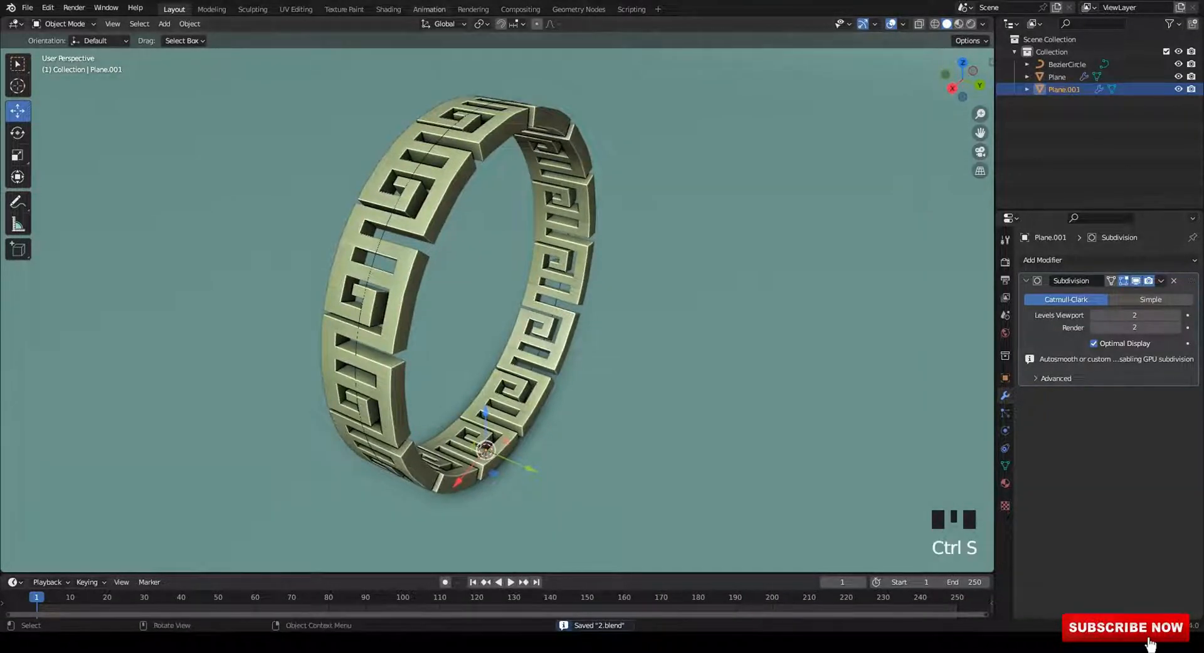
# Switch to the Animation workspace and change its larger 3D viewport into a Shader Editor.
pyautogui.click(388, 9)
pyautogui.moveTo(602, 201)
pyautogui.mouseDown(button='middle')
pyautogui.moveTo(584, 236)
pyautogui.moveTo(508, 232)
pyautogui.mouseUp(button='middle')
pyautogui.scroll(2, 596, 206)
pyautogui.click(429, 10)
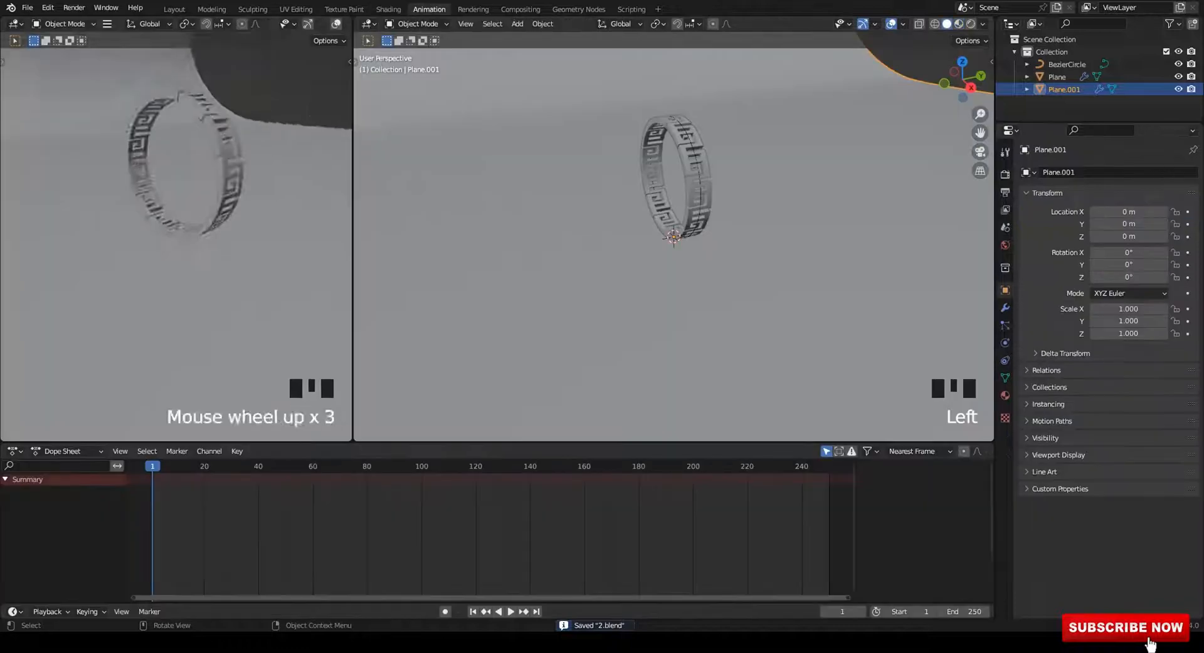
pyautogui.moveTo(188, 188); pyautogui.dragTo(232, 201, button='middle')
pyautogui.keyDown('shift'); pyautogui.moveTo(232, 201); pyautogui.dragTo(238, 263, button='middle'); pyautogui.keyUp('shift')
pyautogui.scroll(1, 241, 273)
pyautogui.scroll(1, 242, 272)
pyautogui.click(368, 24)
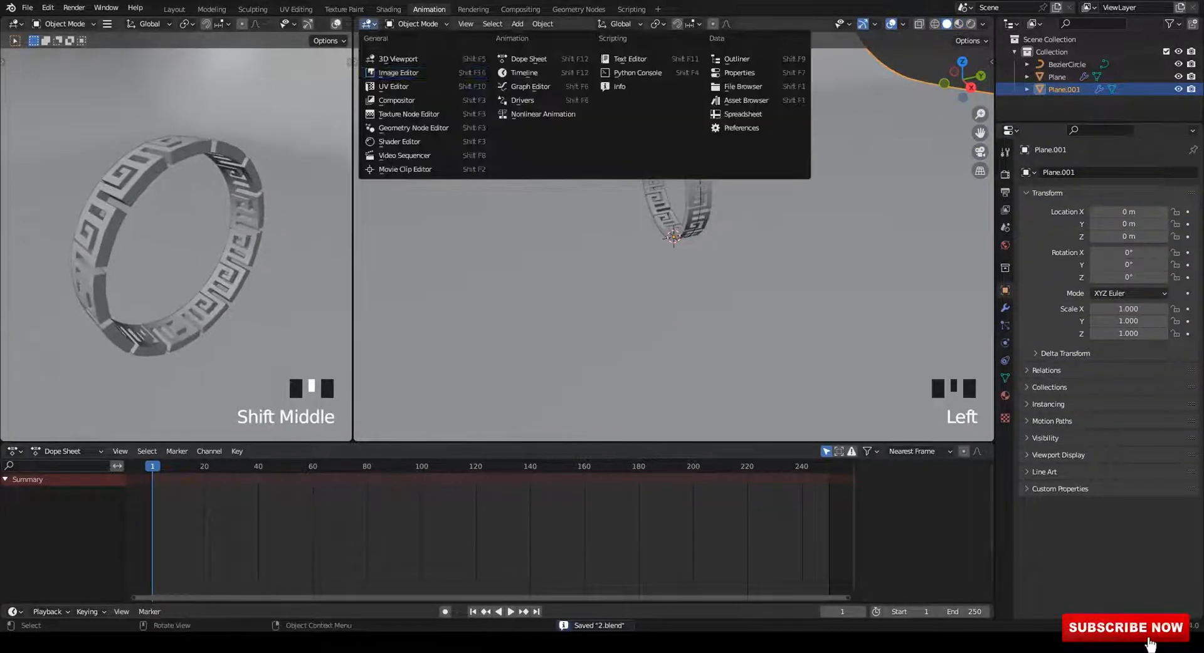
pyautogui.click(400, 142)
# Select the ring in the remaining 3D viewport and display that viewport in Material Preview shading.
pyautogui.click(248, 179)
pyautogui.scroll(-4, 307, 24)
pyautogui.click(317, 23)
# Enable Ambient Occlusion, Bloom and Screen Space Reflections for Eevee and choose a color management look.
pyautogui.click(1005, 175)
pyautogui.click(1035, 261)
pyautogui.click(1027, 260)
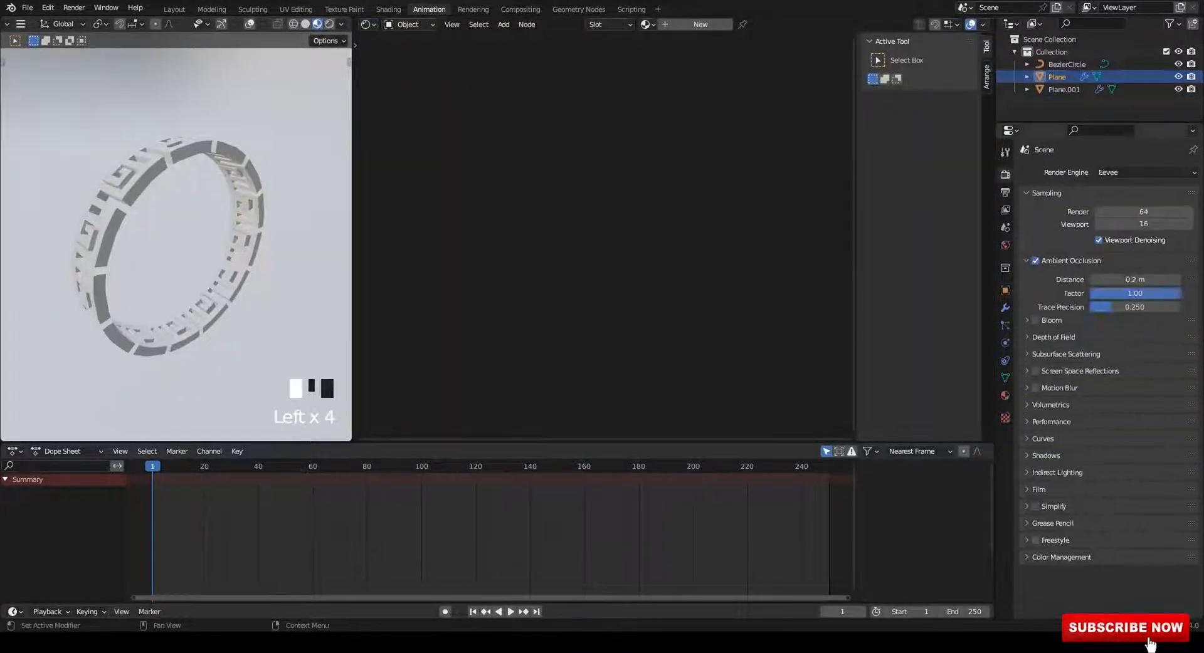
pyautogui.click(1027, 261)
pyautogui.click(1061, 515)
pyautogui.click(1144, 544)
pyautogui.click(1129, 506)
# Turn on High Bit Depth for the Eevee shadows and set their cube size to 1024 px.
pyautogui.click(1046, 391)
pyautogui.click(1095, 439)
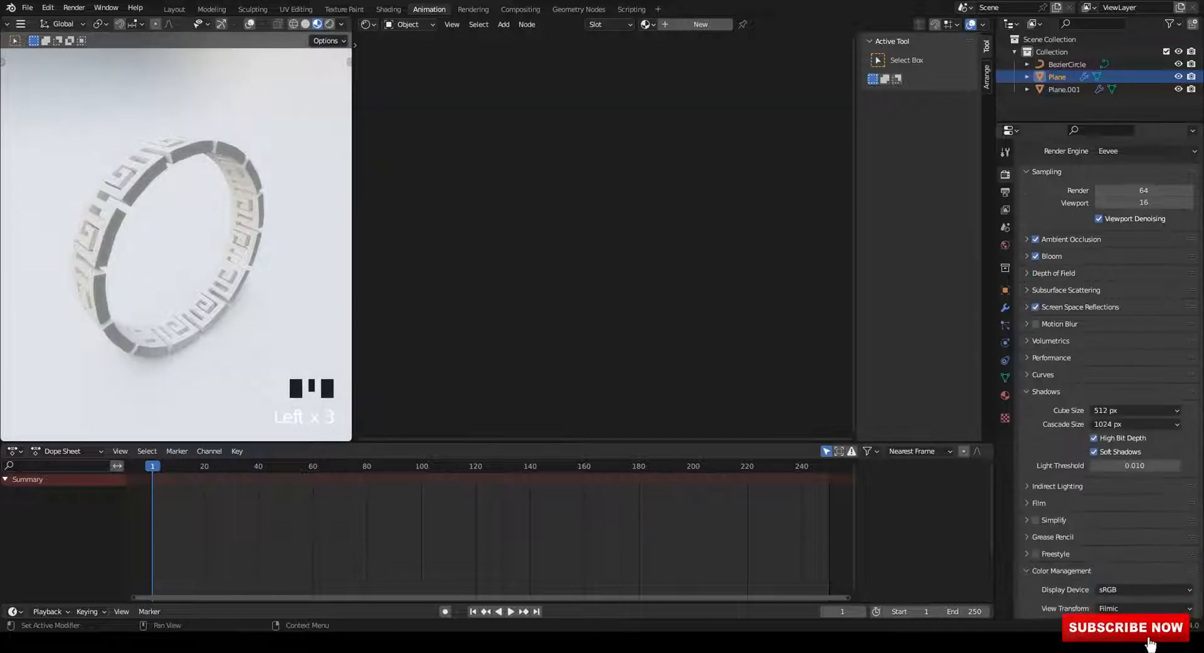
pyautogui.click(1135, 411)
pyautogui.click(1116, 497)
# Save the file and rotate the environment lighting used for the material preview.
pyautogui.moveTo(157, 251)
pyautogui.mouseDown(button='middle')
pyautogui.moveTo(258, 241)
pyautogui.moveTo(195, 243)
pyautogui.mouseUp(button='middle')
pyautogui.hotkey('ctrl', 's')
pyautogui.click(341, 24)
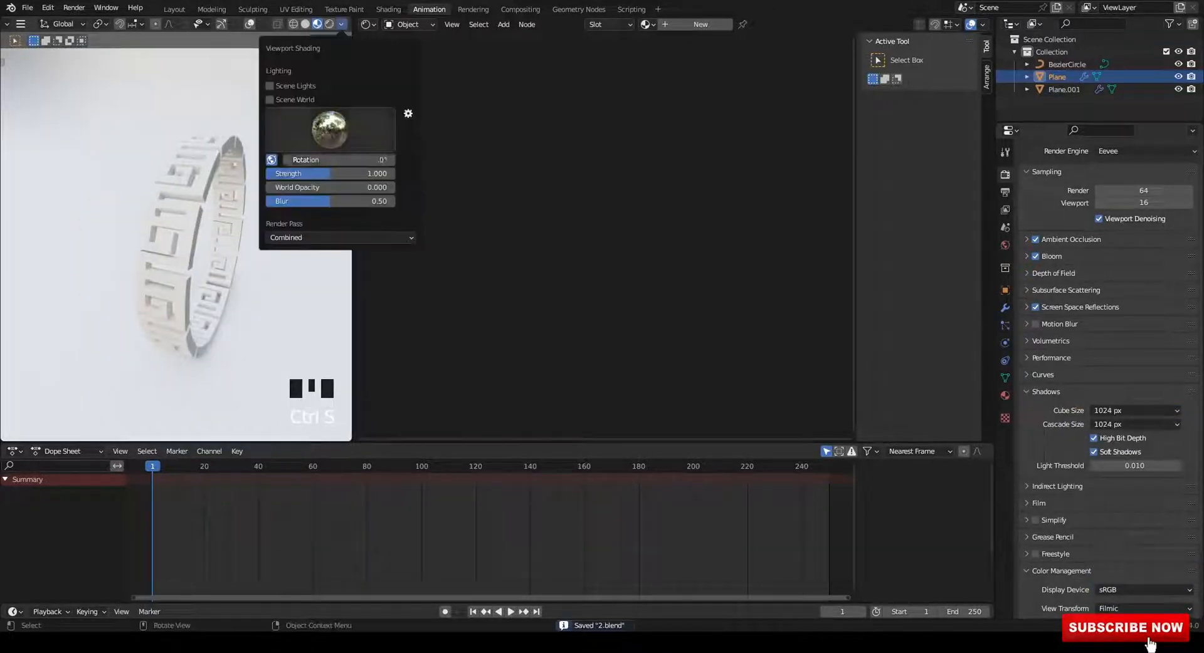
pyautogui.moveTo(330, 159)
pyautogui.mouseDown()
pyautogui.moveTo(263, 160)
pyautogui.moveTo(351, 159)
pyautogui.moveTo(327, 173)
pyautogui.moveTo(352, 173)
pyautogui.mouseUp()
# Create a new material for the ring and set its Metallic and Specular values to 1.000.
pyautogui.click(701, 24)
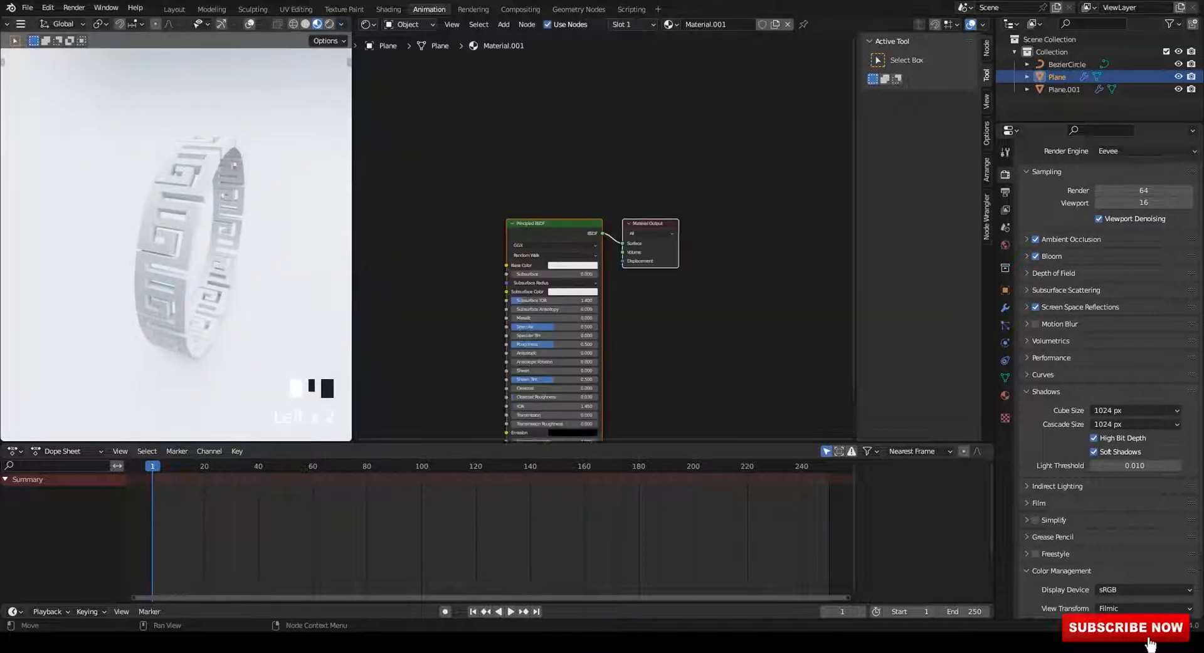
pyautogui.moveTo(592, 379); pyautogui.dragTo(666, 294, button='middle')
pyautogui.press('n')
pyautogui.scroll(3, 666, 292)
pyautogui.moveTo(599, 215); pyautogui.dragTo(672, 226)
pyautogui.scroll(7, 668, 224)
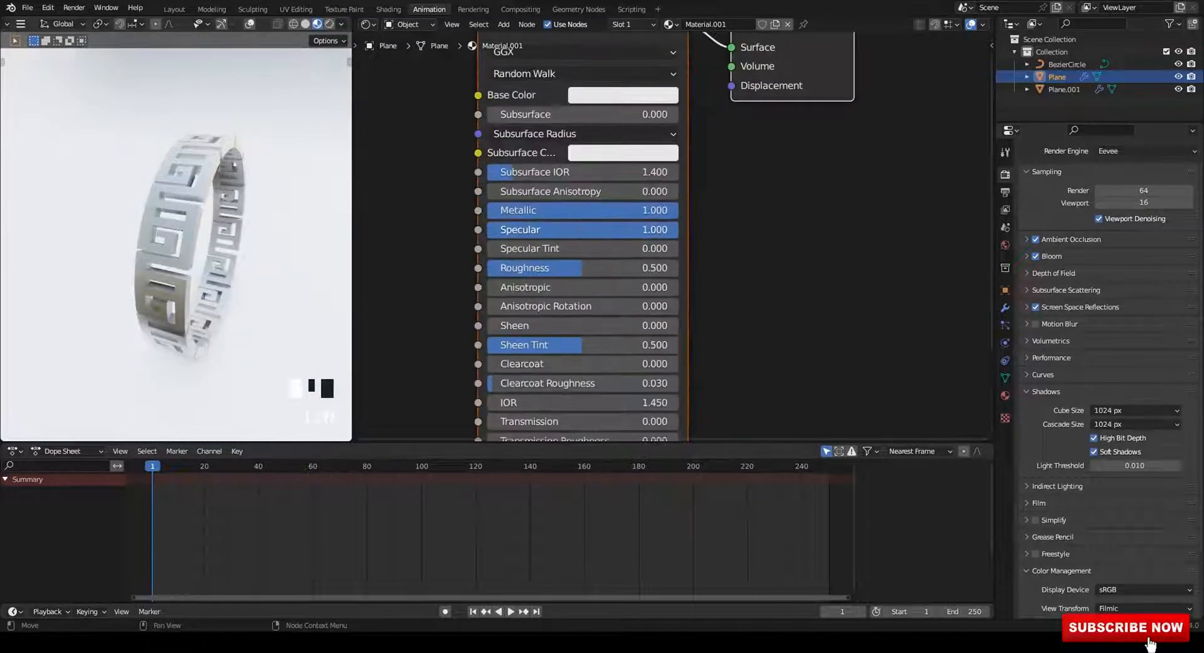
# Create a new material for the backdrop plane and darken its Base Color to a grey with Value 0.159.
pyautogui.moveTo(621, 248); pyautogui.dragTo(642, 311, button='middle')
pyautogui.click(1065, 89)
pyautogui.click(701, 24)
pyautogui.moveTo(744, 217); pyautogui.dragTo(745, 251, button='middle')
pyautogui.scroll(2, 745, 251)
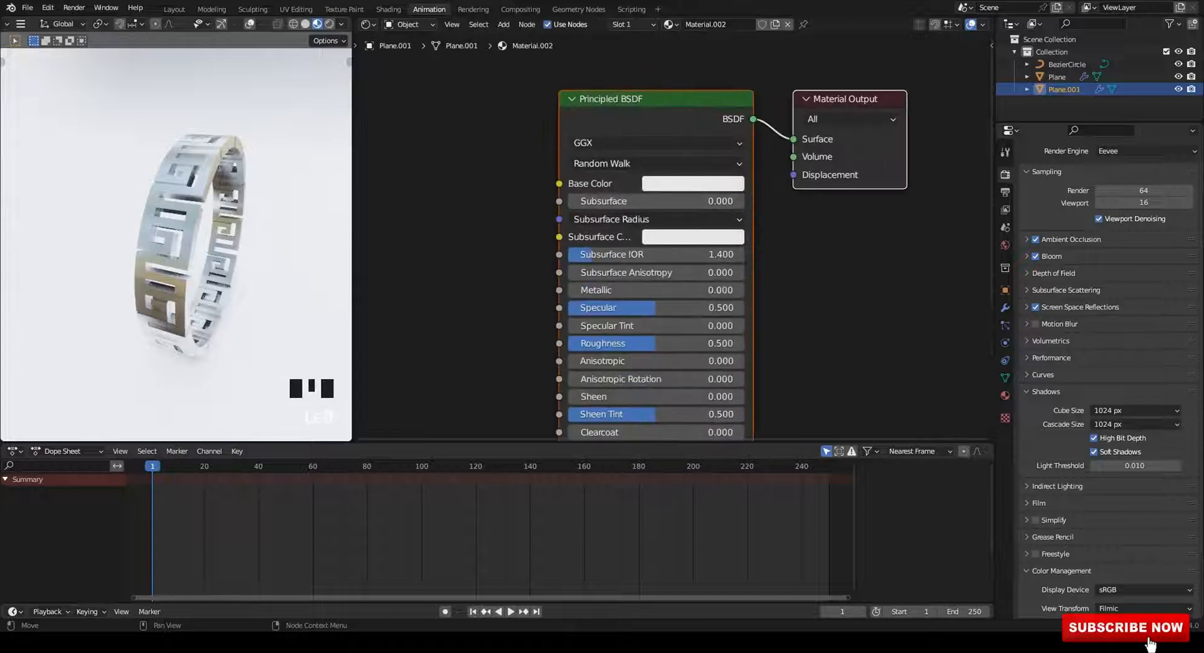
pyautogui.click(693, 183)
pyautogui.moveTo(779, 213); pyautogui.dragTo(780, 267)
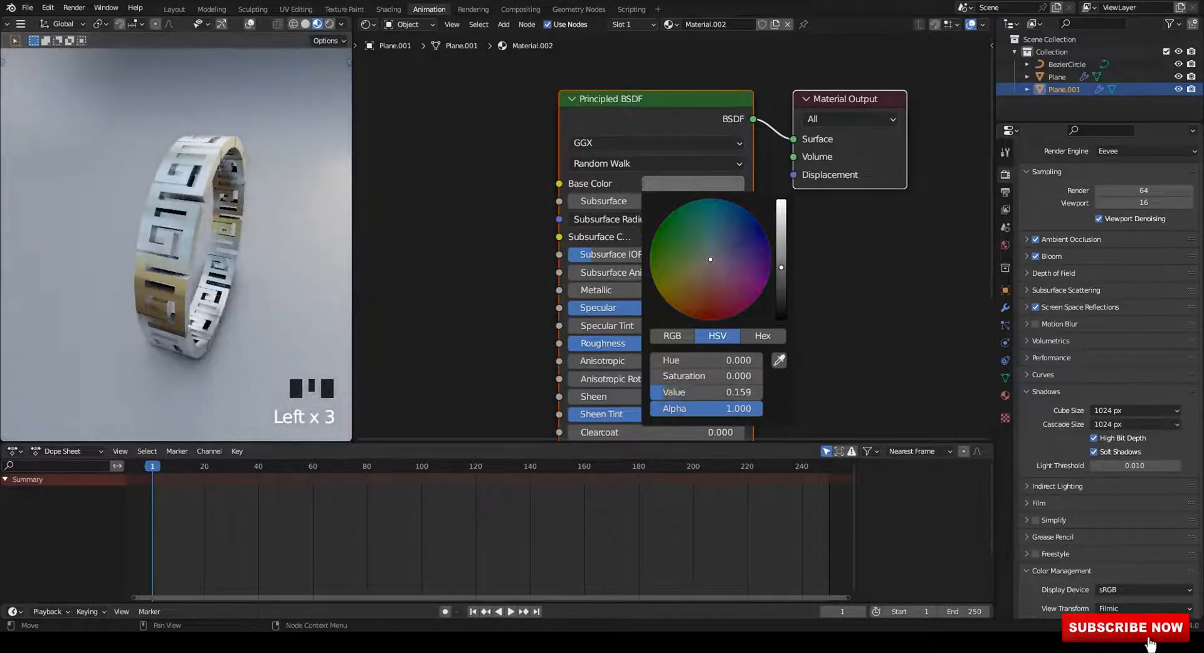
# Select the ring, set its material's Roughness to 0.300 and save the file.
pyautogui.scroll(2, 270, 212)
pyautogui.click(269, 212)
pyautogui.scroll(-2, 269, 212)
# Use the studio022.hdr environment texture as the world background color and show the viewport in rendered shading.
pyautogui.click(1005, 246)
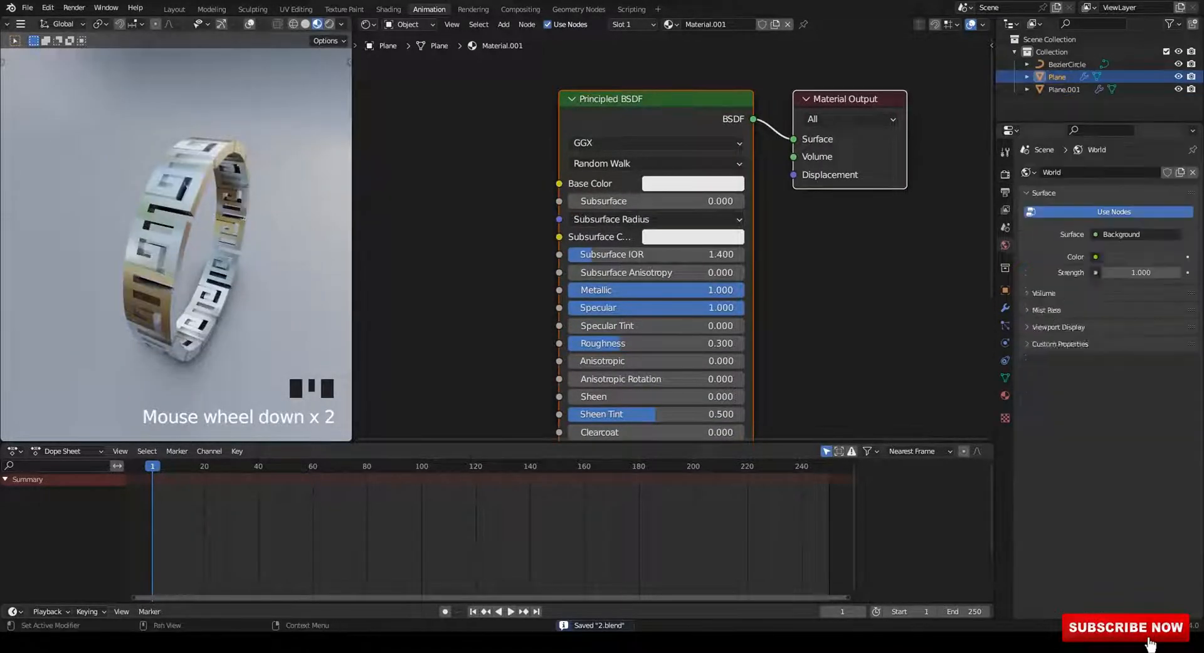
pyautogui.click(1095, 257)
pyautogui.click(796, 307)
pyautogui.click(1143, 273)
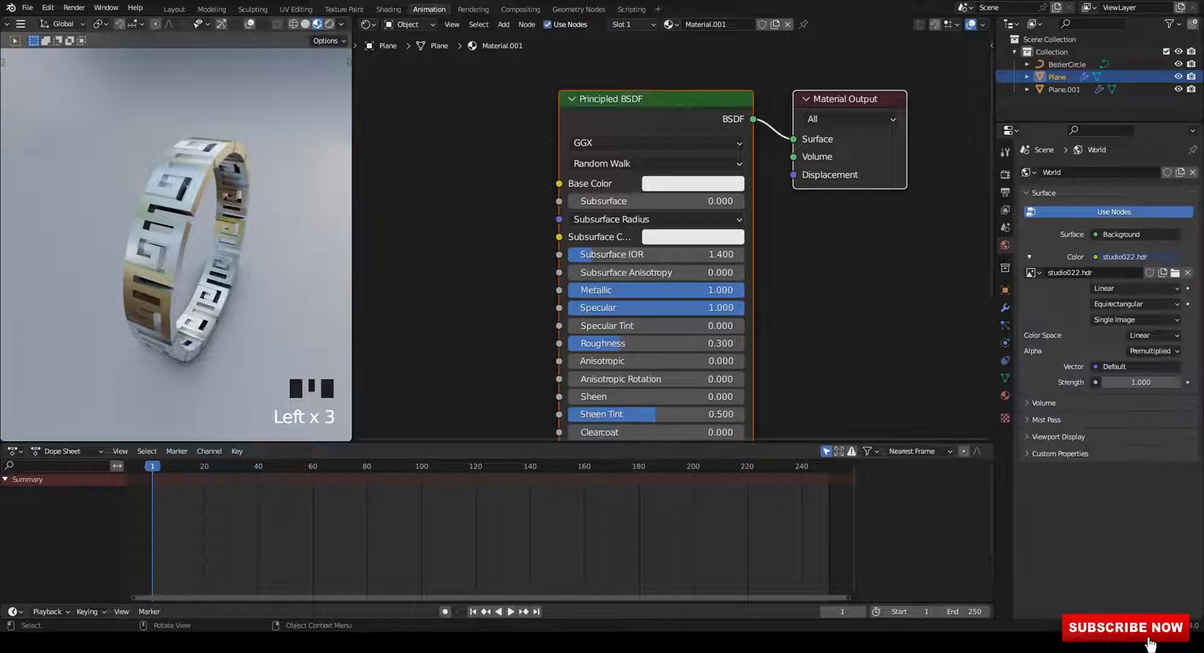
pyautogui.click(330, 24)
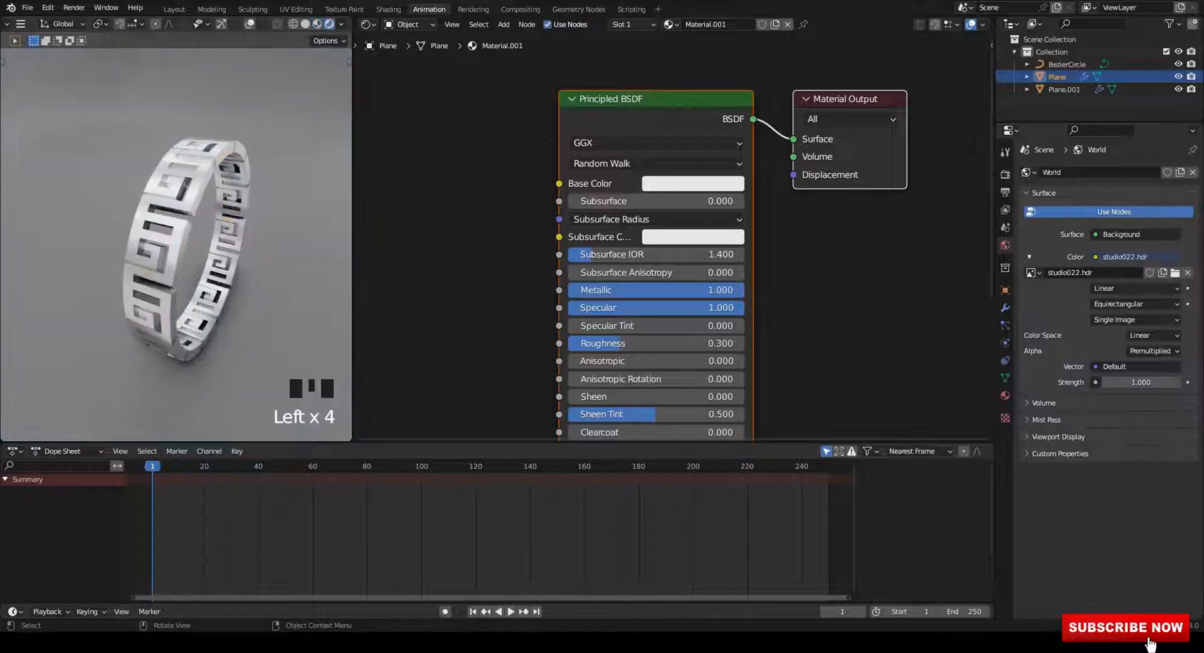
# Add an Ambient Occlusion node to the ring's material, placed before the Principled BSDF.
pyautogui.moveTo(175, 250)
pyautogui.mouseDown(button='middle')
pyautogui.moveTo(200, 244)
pyautogui.moveTo(185, 242)
pyautogui.mouseUp(button='middle')
pyautogui.click(527, 184)
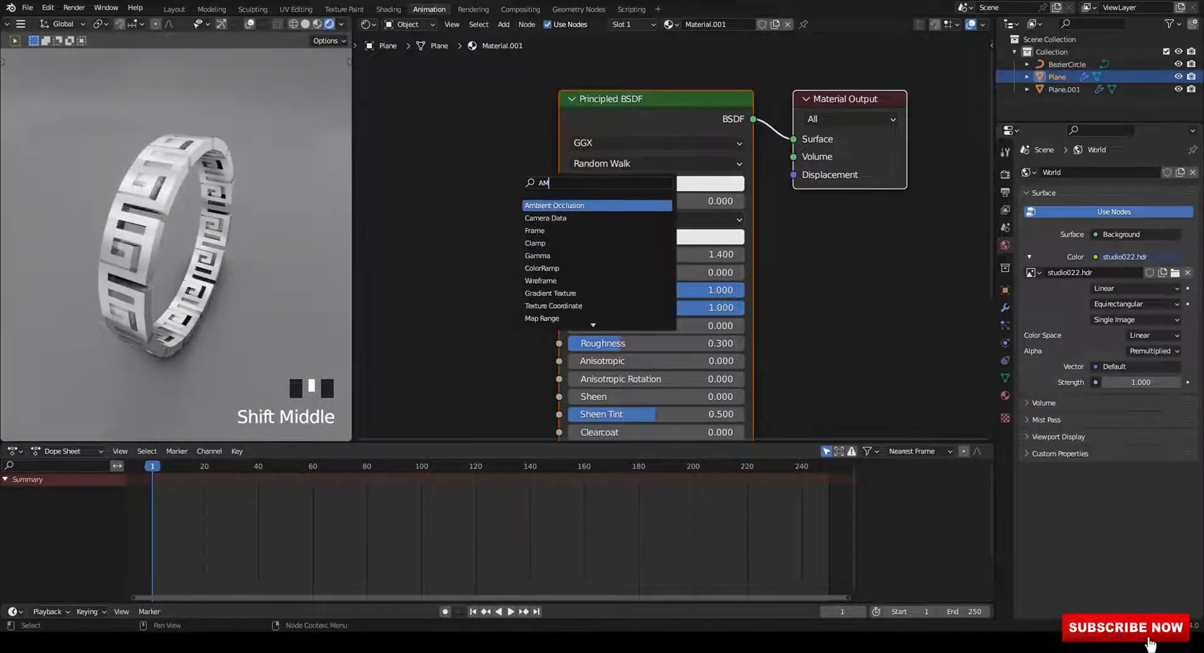
pyautogui.press('Return')
pyautogui.click(407, 148)
pyautogui.moveTo(407, 148); pyautogui.dragTo(523, 189, button='middle')
pyautogui.moveTo(611, 194); pyautogui.dragTo(372, 213)
# Add a ColorRamp node and link the Ambient Occlusion Color output to its Fac input.
pyautogui.hotkey('shift', 'a')
pyautogui.click(495, 175)
pyautogui.click(436, 152)
pyautogui.moveTo(522, 238); pyautogui.dragTo(451, 232)
pyautogui.moveTo(495, 130); pyautogui.dragTo(684, 341)
pyautogui.moveTo(690, 174); pyautogui.dragTo(625, 271)
pyautogui.moveTo(626, 271); pyautogui.dragTo(670, 217, button='middle')
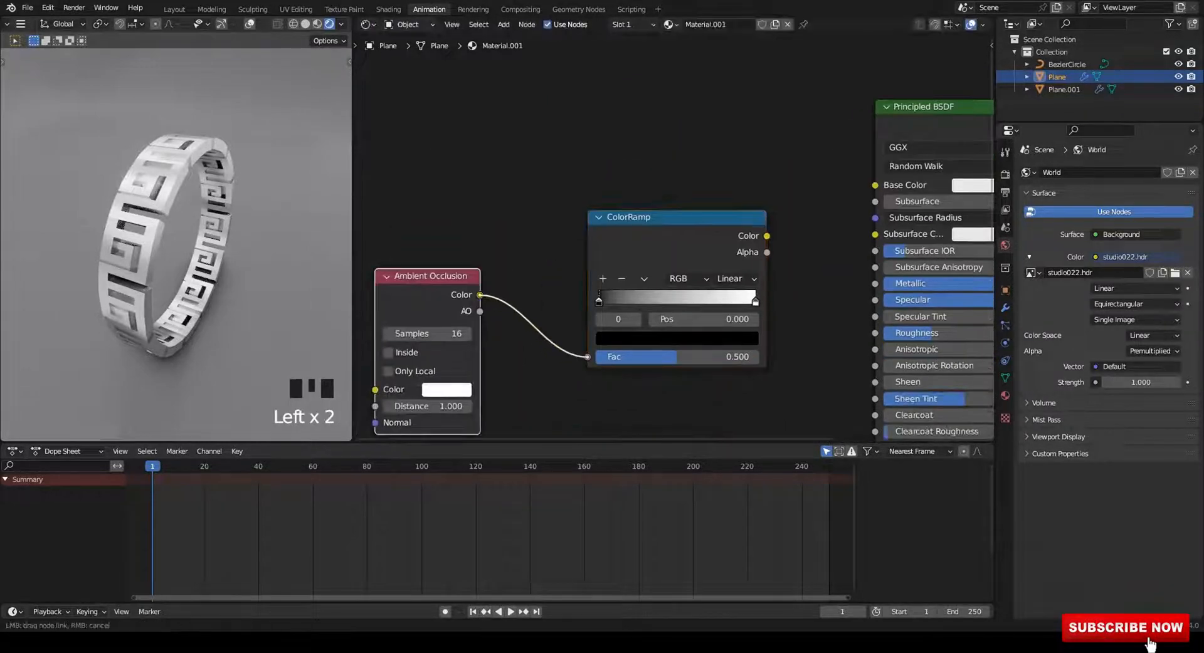
pyautogui.moveTo(588, 357); pyautogui.dragTo(596, 356)
pyautogui.click(489, 298)
pyautogui.click(487, 297)
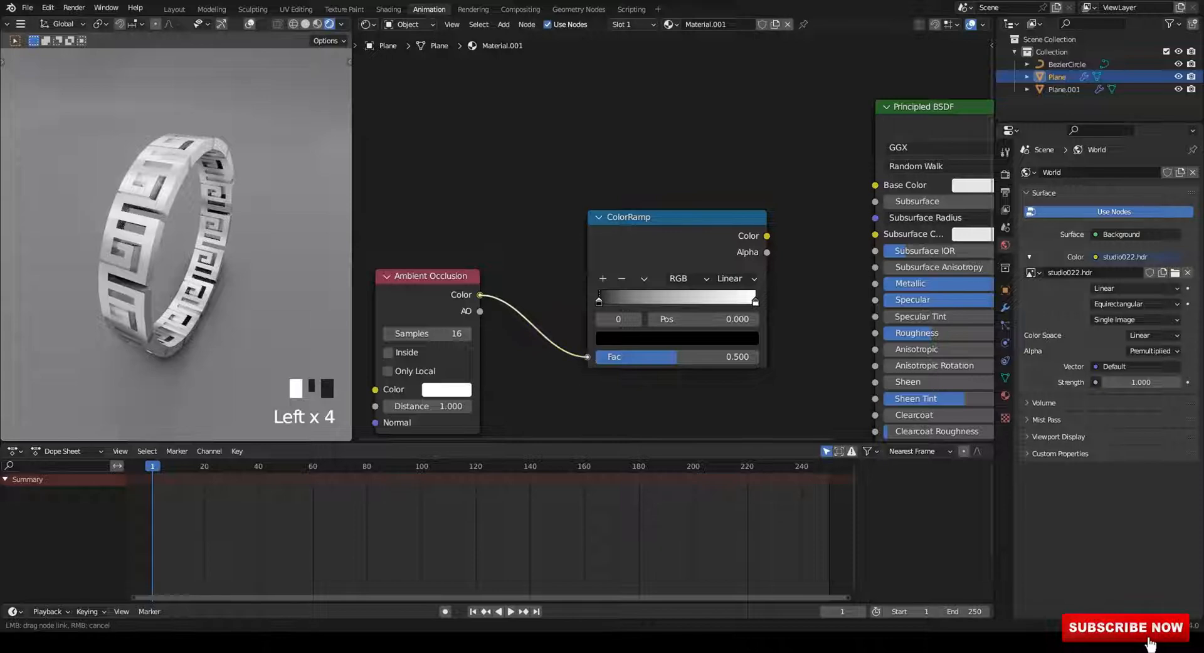
# Duplicate the ColorRamp above the original and add a middle color stop at position 0.500 to the original.
pyautogui.moveTo(766, 236); pyautogui.dragTo(874, 185)
pyautogui.hotkey('shift', 'd')
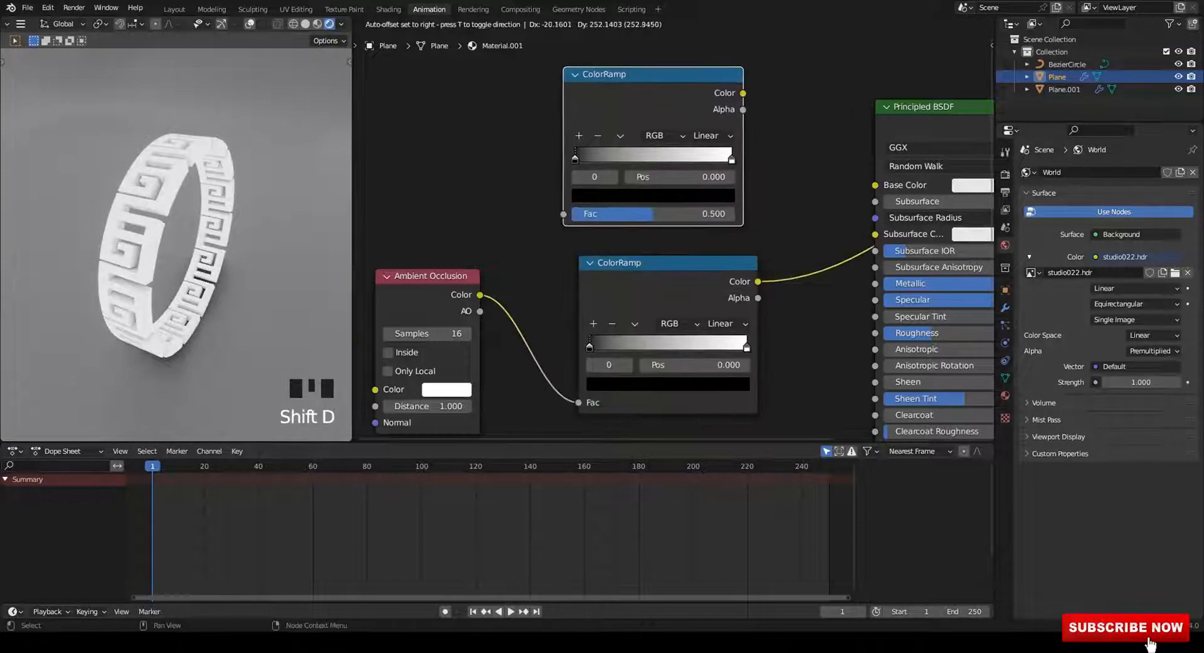
pyautogui.scroll(1, 715, 264)
pyautogui.moveTo(715, 264); pyautogui.dragTo(712, 181, button='middle')
pyautogui.click(571, 281)
pyautogui.scroll(-2, 666, 242)
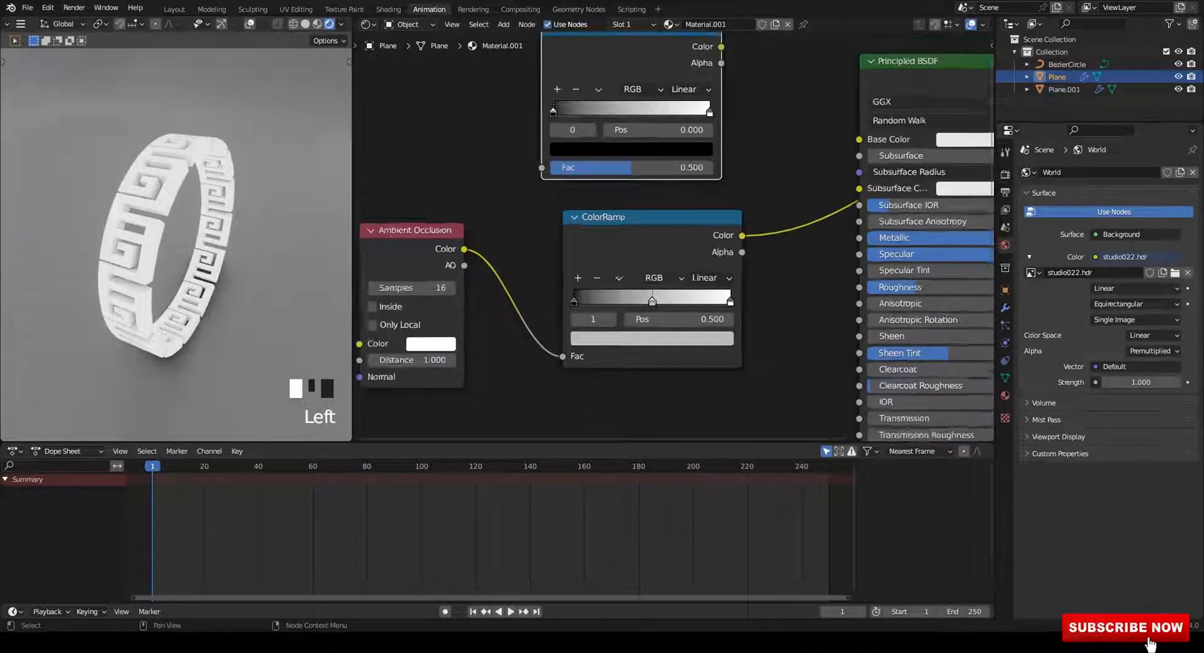
# Space the two ColorRamp nodes apart and preview the duplicated ColorRamp's color on the ring.
pyautogui.moveTo(538, 177); pyautogui.dragTo(430, 267)
pyautogui.keyDown('shift'); pyautogui.click(640, 244); pyautogui.keyUp('shift')
pyautogui.moveTo(640, 245); pyautogui.dragTo(575, 291)
pyautogui.click(576, 291)
pyautogui.moveTo(576, 291); pyautogui.dragTo(547, 300)
pyautogui.moveTo(602, 232); pyautogui.dragTo(596, 298, button='middle')
pyautogui.moveTo(617, 144); pyautogui.dragTo(563, 141)
pyautogui.keyDown('ctrl'); pyautogui.keyDown('shift'); pyautogui.click(564, 142); pyautogui.keyUp('shift'); pyautogui.keyUp('ctrl')
pyautogui.scroll(2, 618, 207)
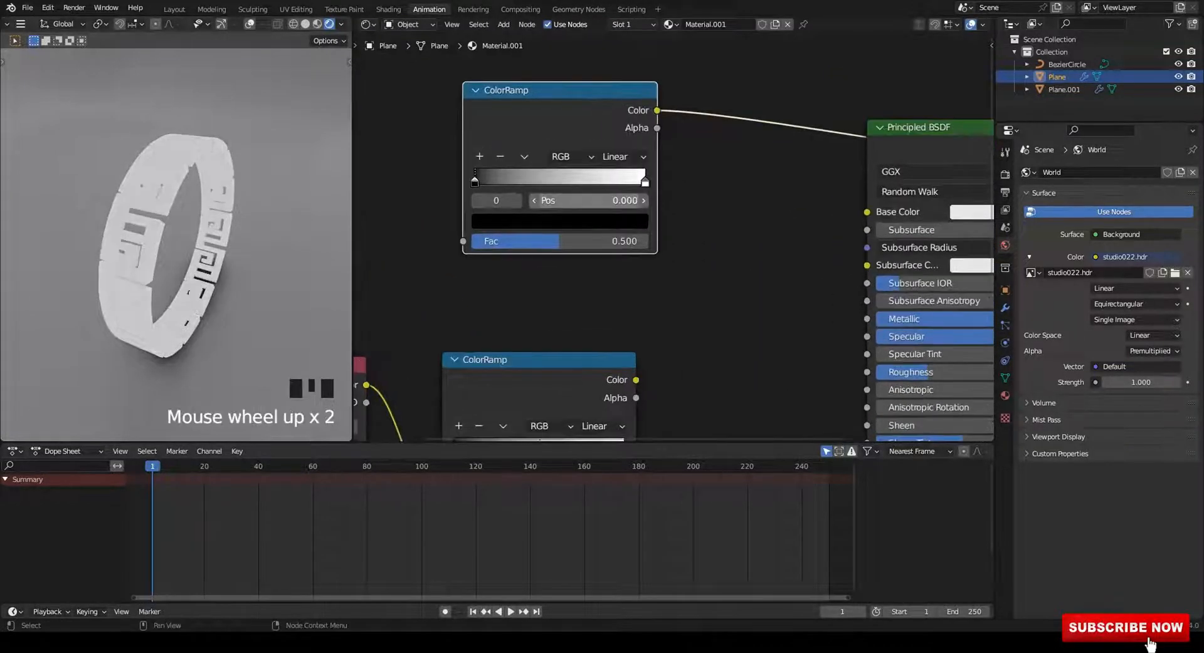
# Reduce the upper ColorRamp to a single stop at position 0.523 and give it a golden yellow color.
pyautogui.moveTo(645, 181); pyautogui.dragTo(563, 181)
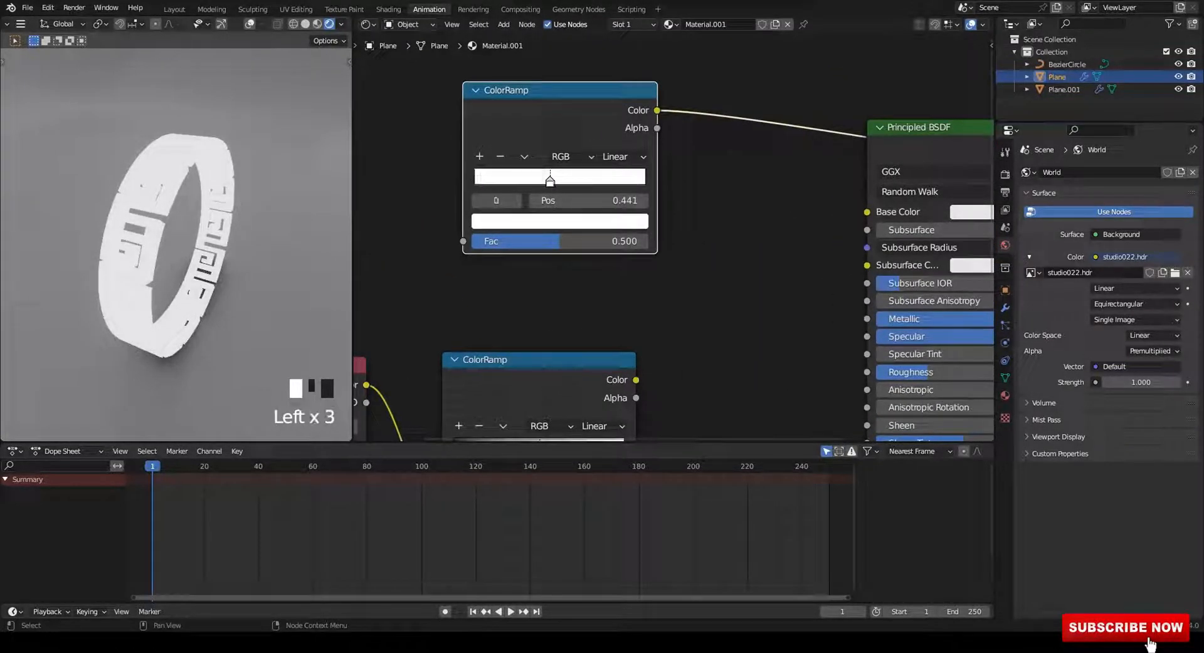
pyautogui.click(548, 221)
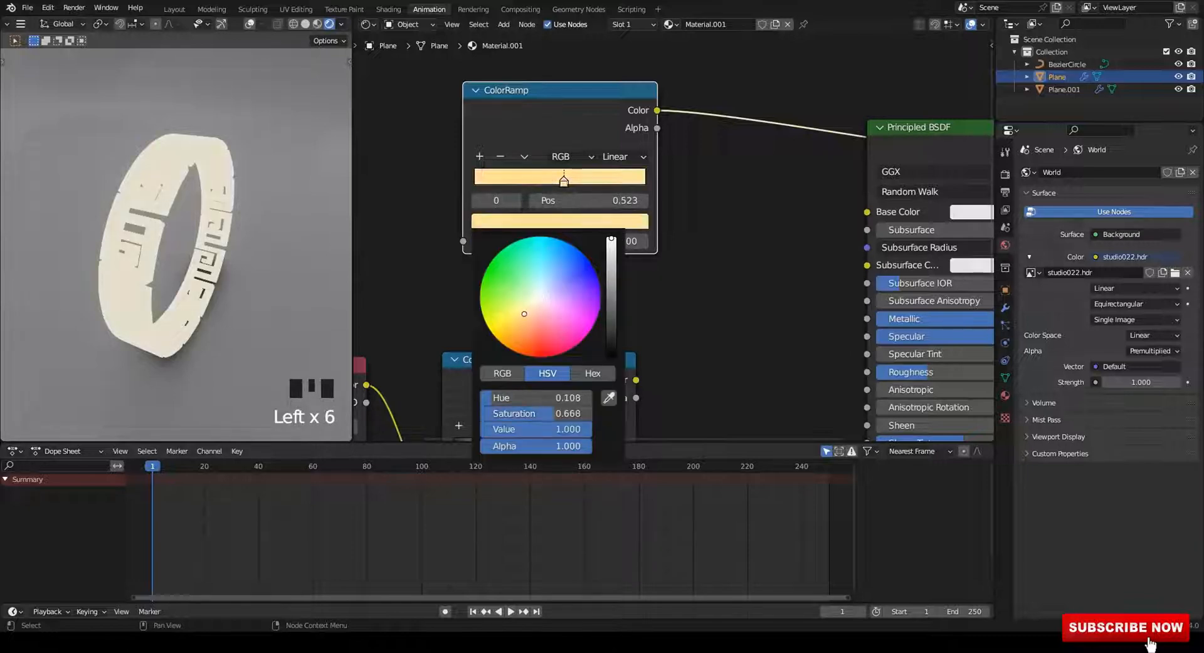
pyautogui.scroll(-1, 675, 238)
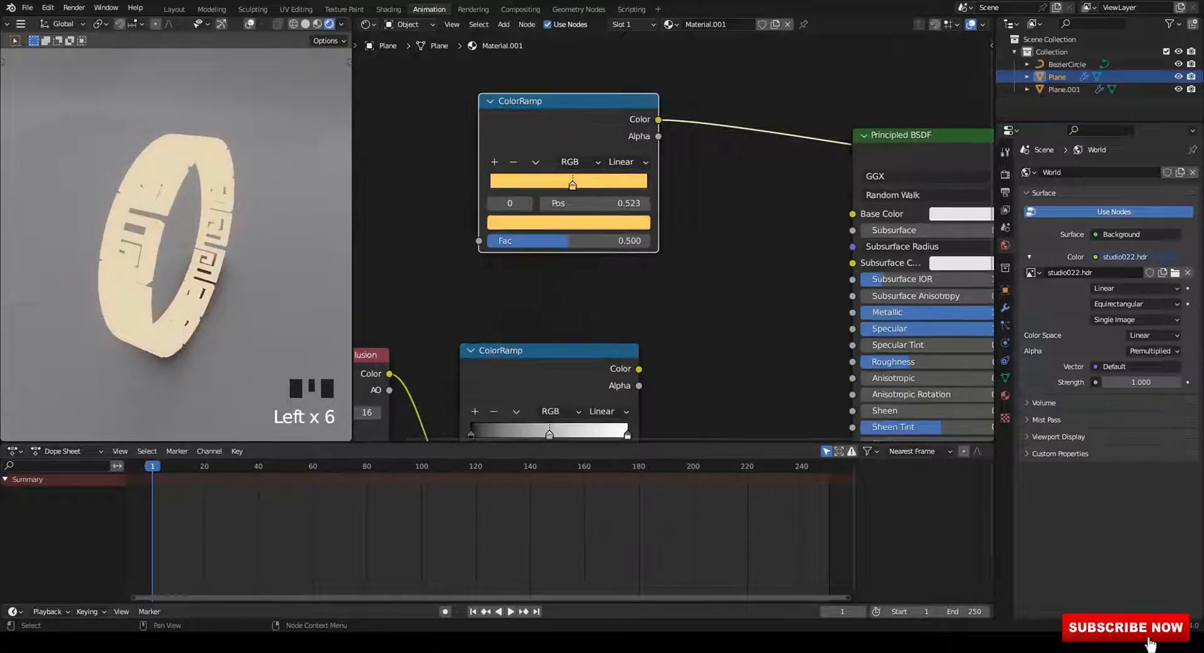
# Combine both ColorRamp outputs in a Mix node and connect its Color to the Principled BSDF's Base Color.
pyautogui.moveTo(674, 250); pyautogui.dragTo(638, 227, button='middle')
pyautogui.keyDown('ctrl'); pyautogui.keyDown('shift'); pyautogui.moveTo(510, 197); pyautogui.dragTo(546, 339, button='right'); pyautogui.keyUp('shift'); pyautogui.keyUp('ctrl')
pyautogui.moveTo(627, 282); pyautogui.dragTo(508, 333, button='middle')
pyautogui.keyDown('ctrl'); pyautogui.keyDown('shift'); pyautogui.click(753, 176); pyautogui.keyUp('shift'); pyautogui.keyUp('ctrl')
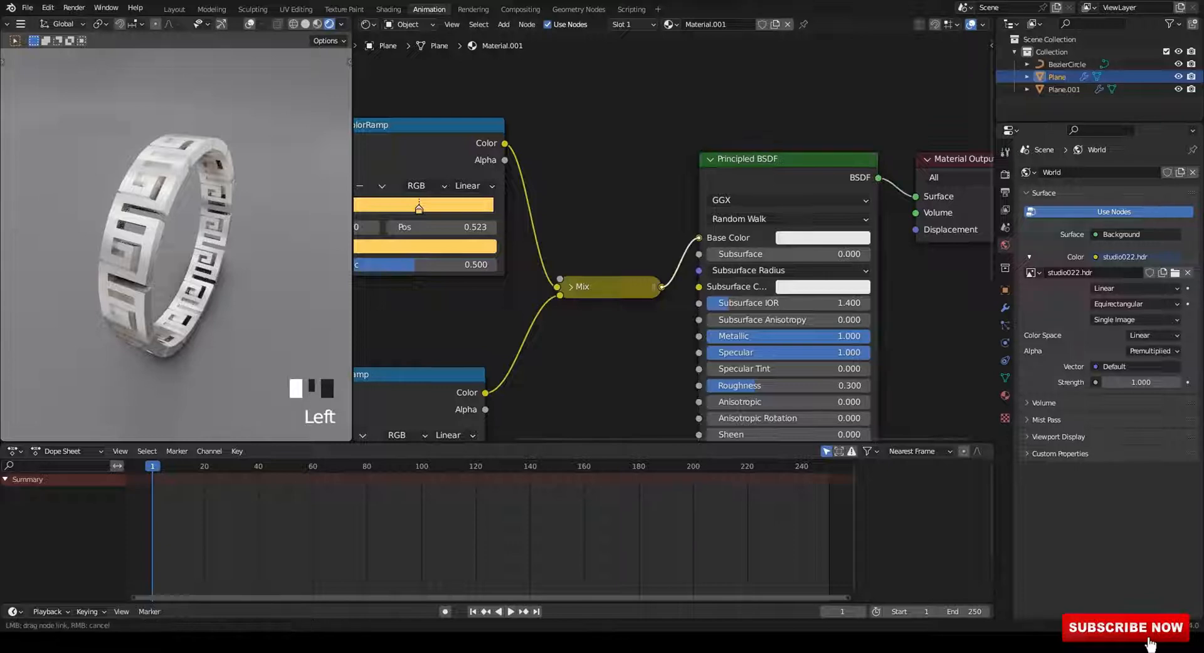
pyautogui.moveTo(662, 286); pyautogui.dragTo(699, 238)
# Expand the Mix node, change its blend mode to Multiply and set its Fac to 1.000.
pyautogui.scroll(1, 672, 238)
pyautogui.click(589, 249)
pyautogui.click(555, 249)
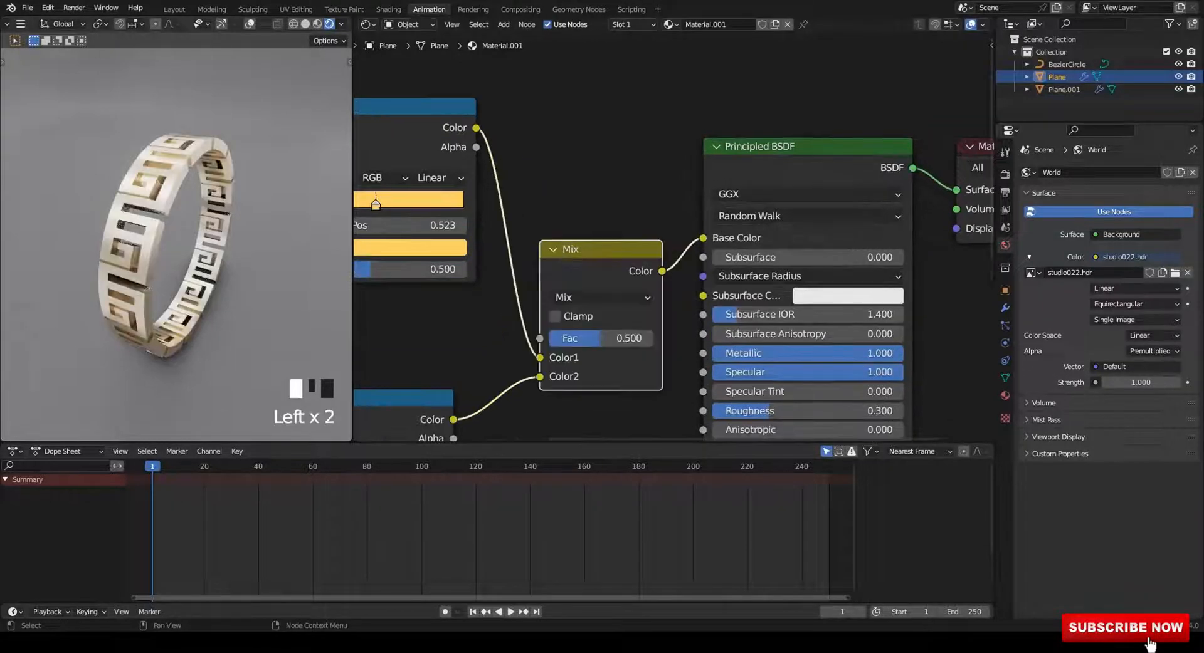
pyautogui.click(599, 298)
pyautogui.click(573, 353)
pyautogui.moveTo(599, 250); pyautogui.dragTo(599, 232)
pyautogui.moveTo(600, 321); pyautogui.dragTo(652, 322)
# Set the golden color stop's position to 0.482, refresh the rendered preview and save the file.
pyautogui.scroll(1, 653, 322)
pyautogui.moveTo(652, 322); pyautogui.dragTo(678, 246, button='middle')
pyautogui.keyDown('shift'); pyautogui.moveTo(602, 232); pyautogui.dragTo(751, 347, button='middle'); pyautogui.keyUp('shift')
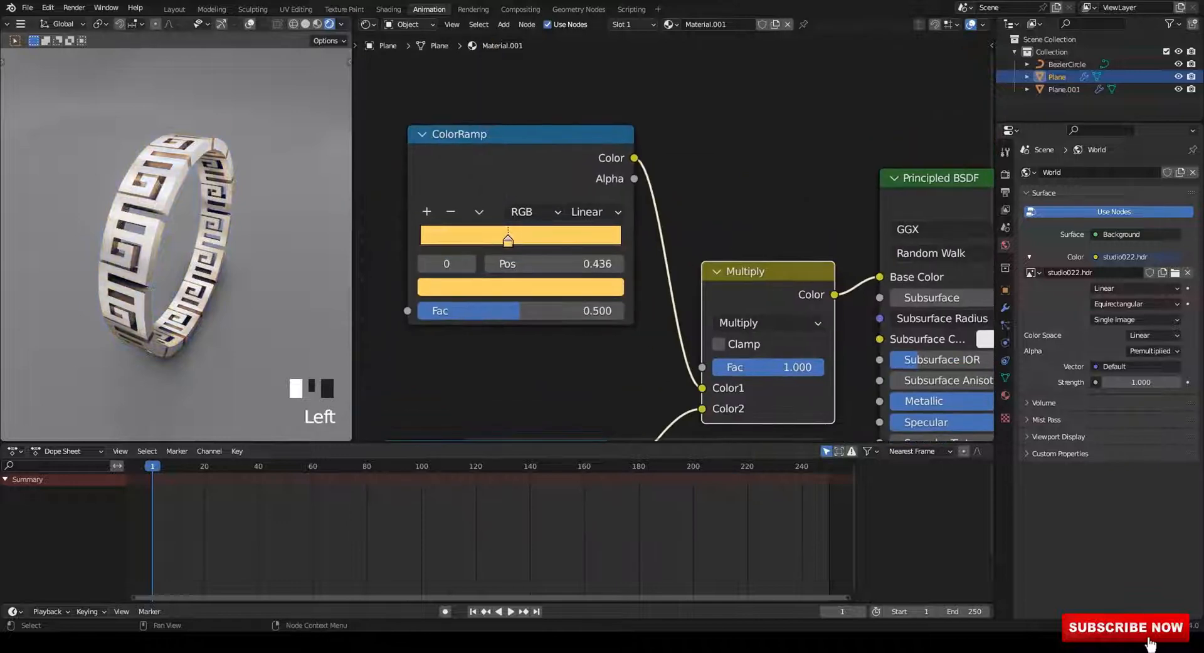
pyautogui.moveTo(589, 264); pyautogui.dragTo(601, 264)
pyautogui.click(318, 24)
pyautogui.click(329, 24)
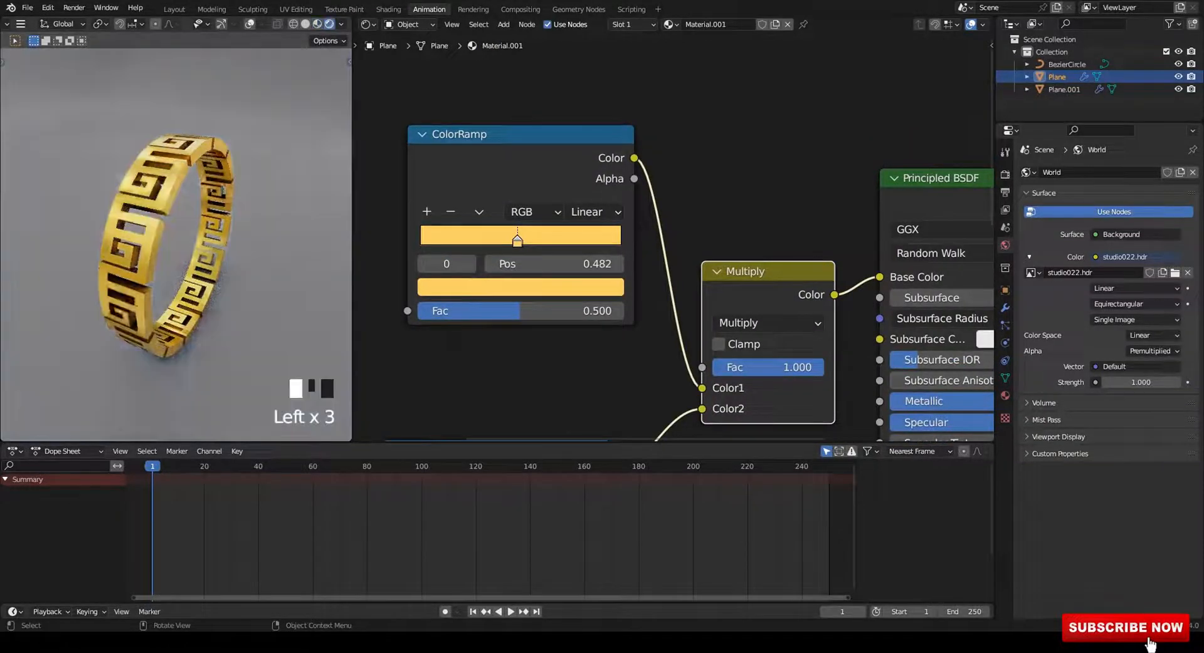
pyautogui.scroll(1, 408, 338)
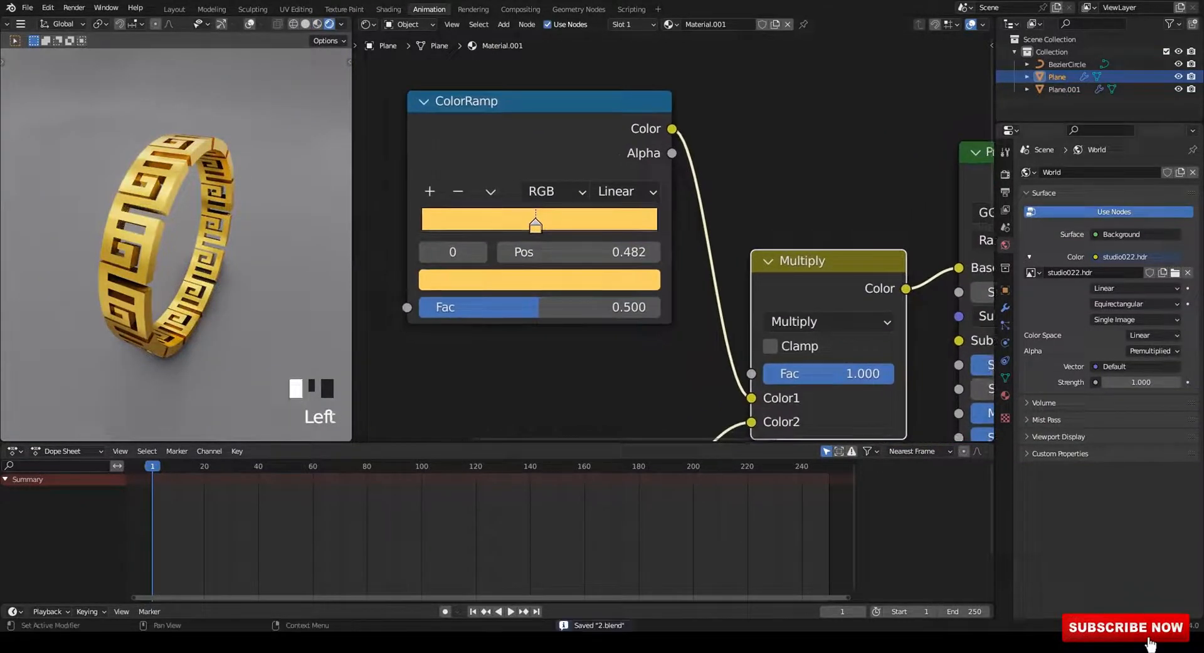
# Switch the render engine from Eevee to Cycles.
pyautogui.click(1005, 175)
pyautogui.click(1147, 173)
pyautogui.click(1122, 214)
# Change the shader editor area to a 3D Viewport and save the file.
pyautogui.click(369, 25)
pyautogui.click(395, 62)
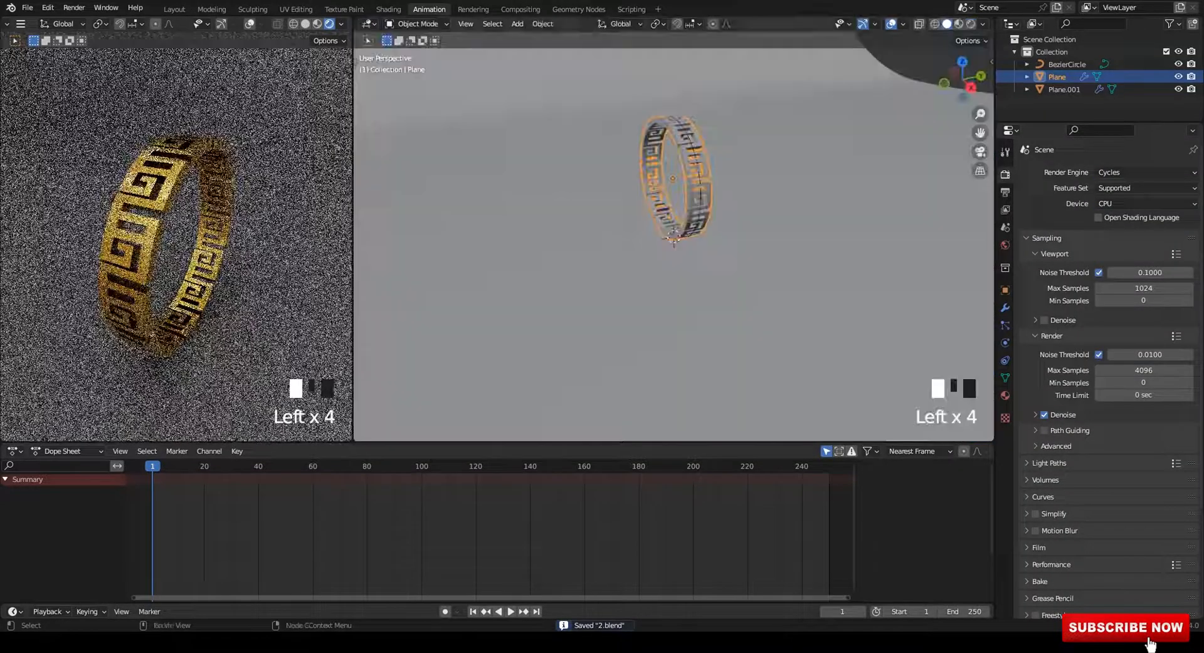
pyautogui.hotkey('ctrl', 's')
# Enable viewport denoising and set Max Samples to 64 for both viewport and render.
pyautogui.click(1045, 320)
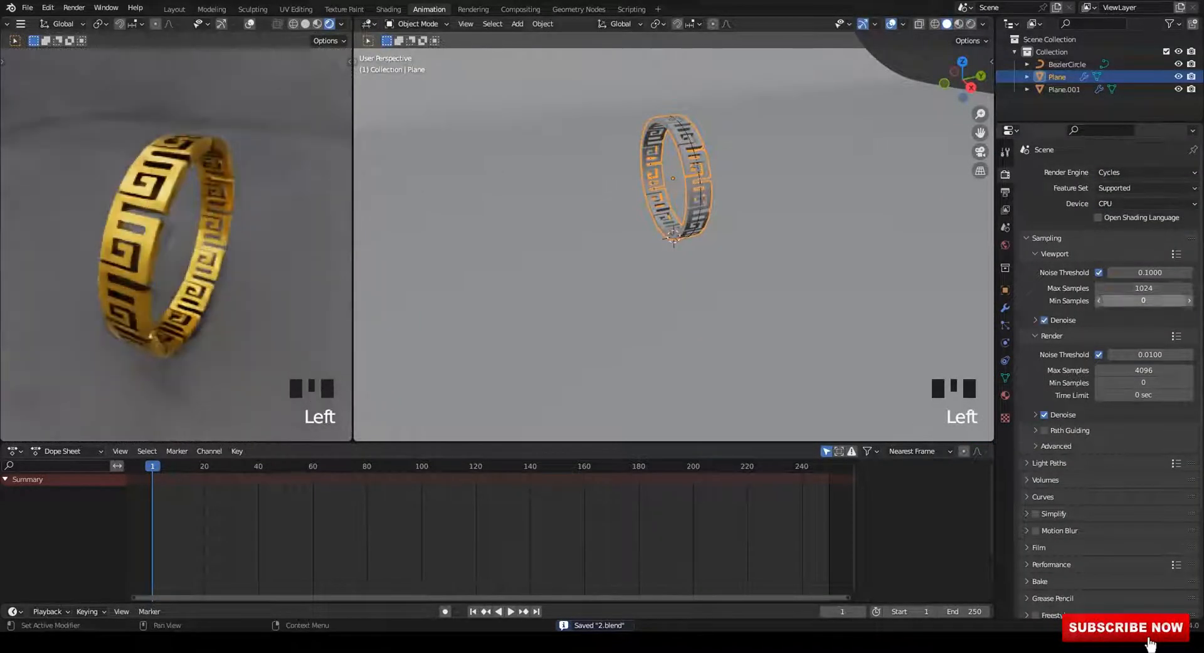
pyautogui.doubleClick(1143, 289)
pyautogui.write('64')
# Add an area light and scale it up about 7.9 times in the front view with X-ray on.
pyautogui.moveTo(633, 188); pyautogui.dragTo(621, 169, button='middle')
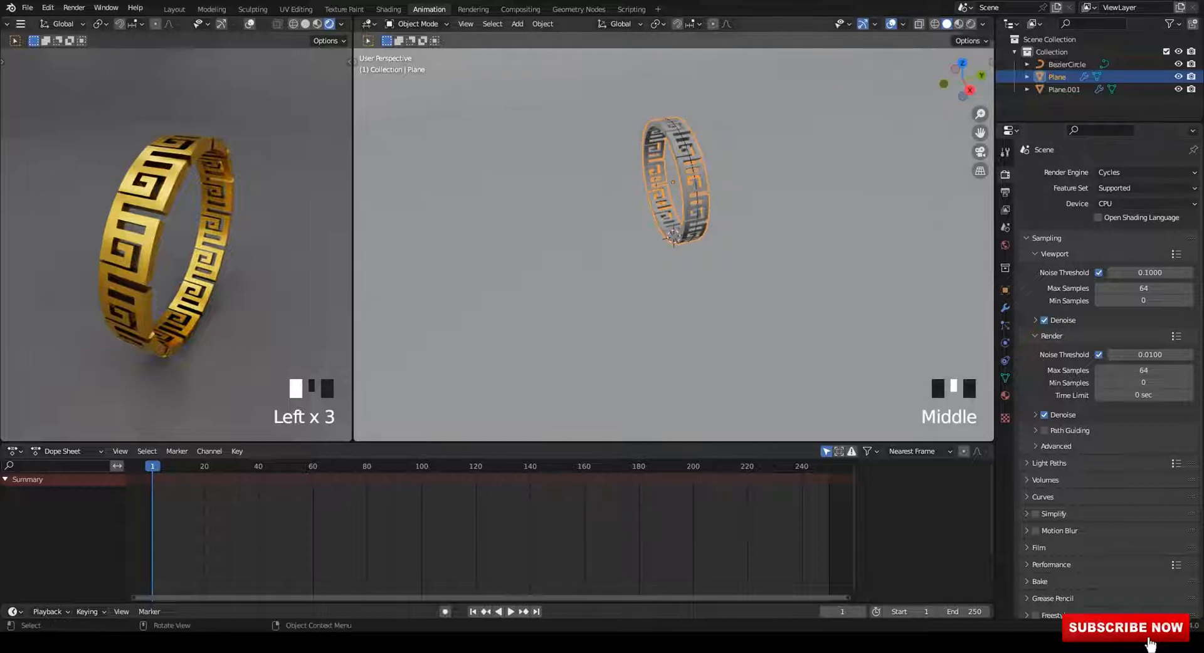
pyautogui.hotkey('shift', 'a')
pyautogui.moveTo(615, 329)
pyautogui.click(706, 367)
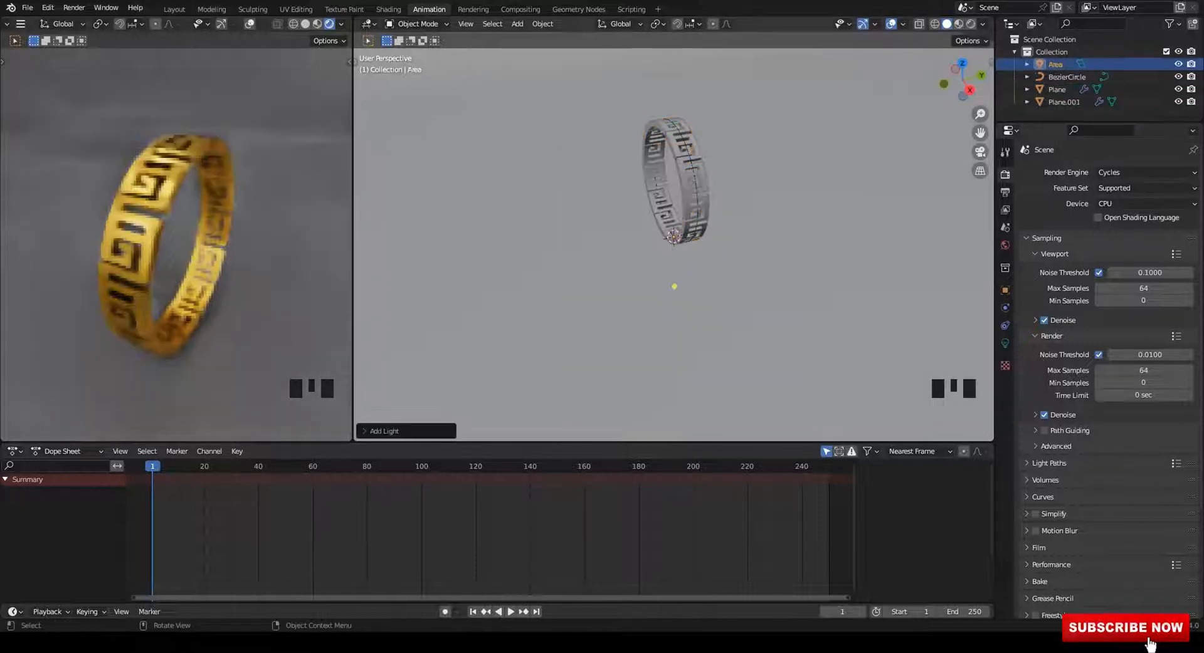
pyautogui.moveTo(696, 326)
pyautogui.keyDown('alt'); pyautogui.mouseDown(button='middle')
pyautogui.moveTo(746, 323)
pyautogui.moveTo(690, 329)
pyautogui.mouseUp(button='middle'); pyautogui.keyUp('alt')
pyautogui.hotkey('alt', 'z')
pyautogui.press('s')
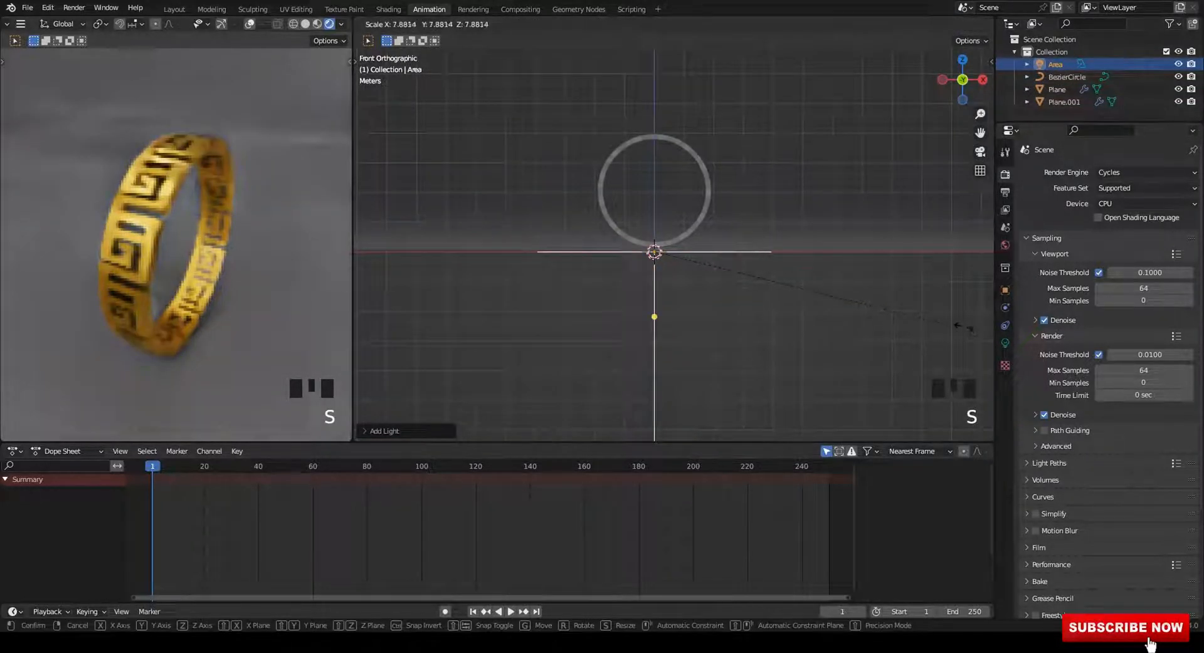
pyautogui.click(963, 327)
# Select the ring together with its Bezier circle and lower them slightly toward the backdrop floor.
pyautogui.moveTo(758, 179); pyautogui.dragTo(696, 204)
pyautogui.scroll(3, 696, 204)
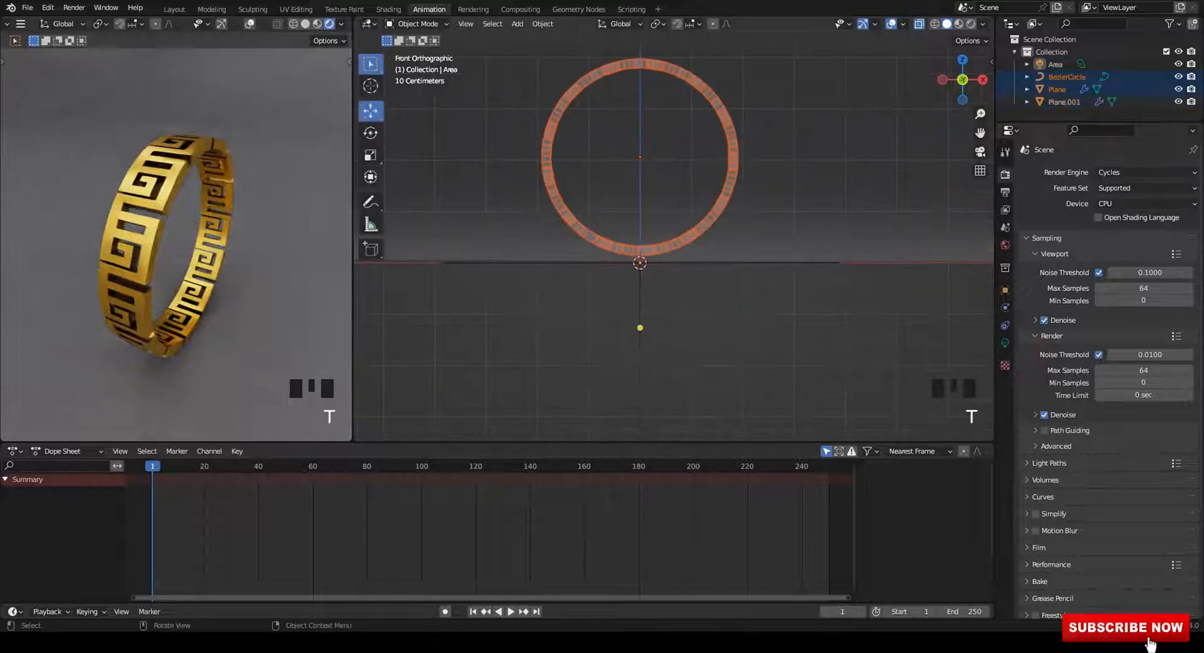
pyautogui.moveTo(630, 115)
pyautogui.mouseDown()
pyautogui.moveTo(635, 133)
pyautogui.moveTo(639, 113)
pyautogui.mouseUp()
# Place the area light at the ring's upper right in front view, tilted toward it and scaled by about 0.52.
pyautogui.click(721, 263)
pyautogui.click(721, 262)
pyautogui.moveTo(639, 262); pyautogui.dragTo(783, 91)
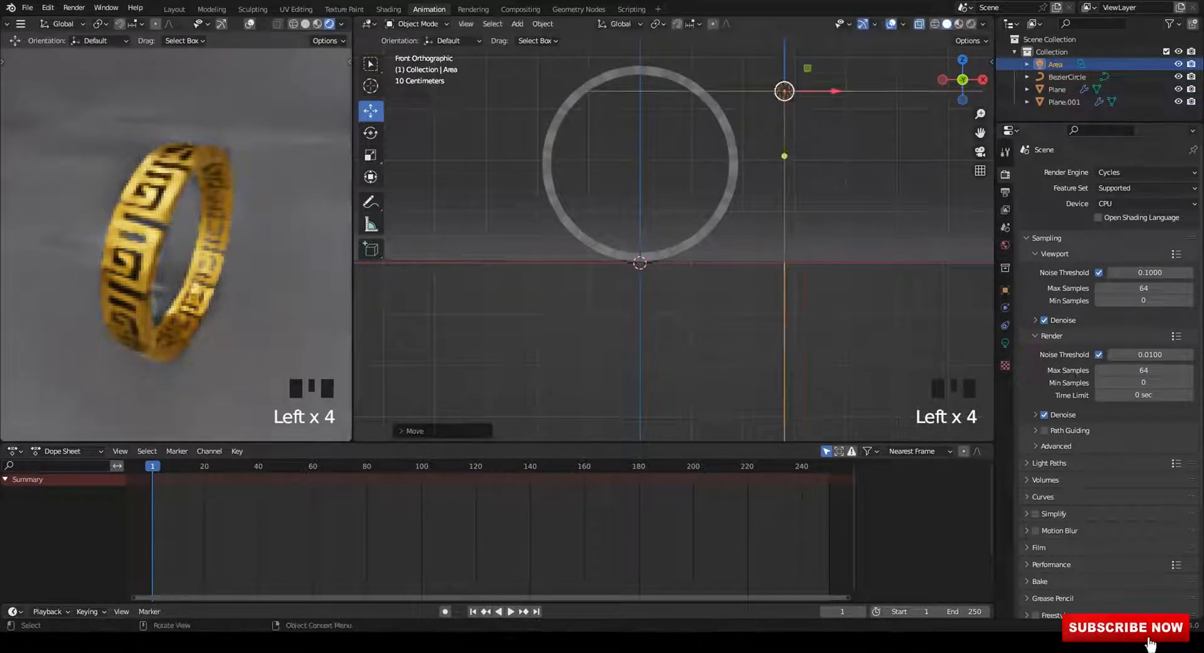
pyautogui.press('r')
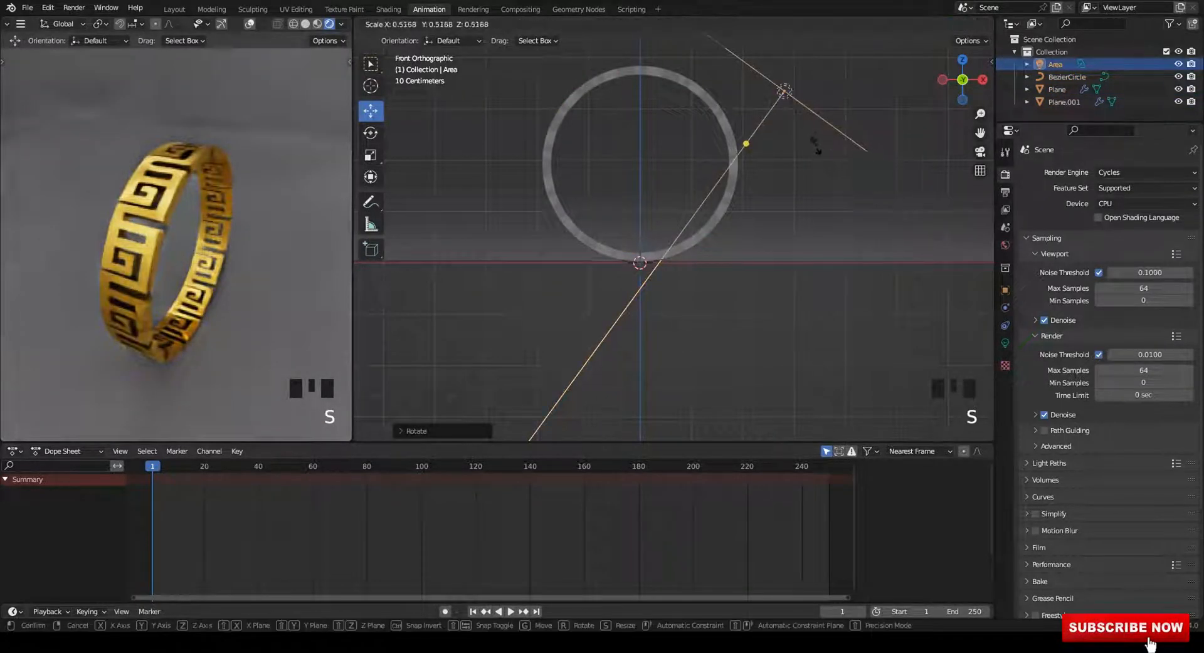
pyautogui.click(816, 146)
# Set the area light's power to 100 W.
pyautogui.click(1005, 343)
pyautogui.click(1134, 258)
pyautogui.write('100')
pyautogui.press('Return')
pyautogui.click(1134, 258)
pyautogui.write('10')
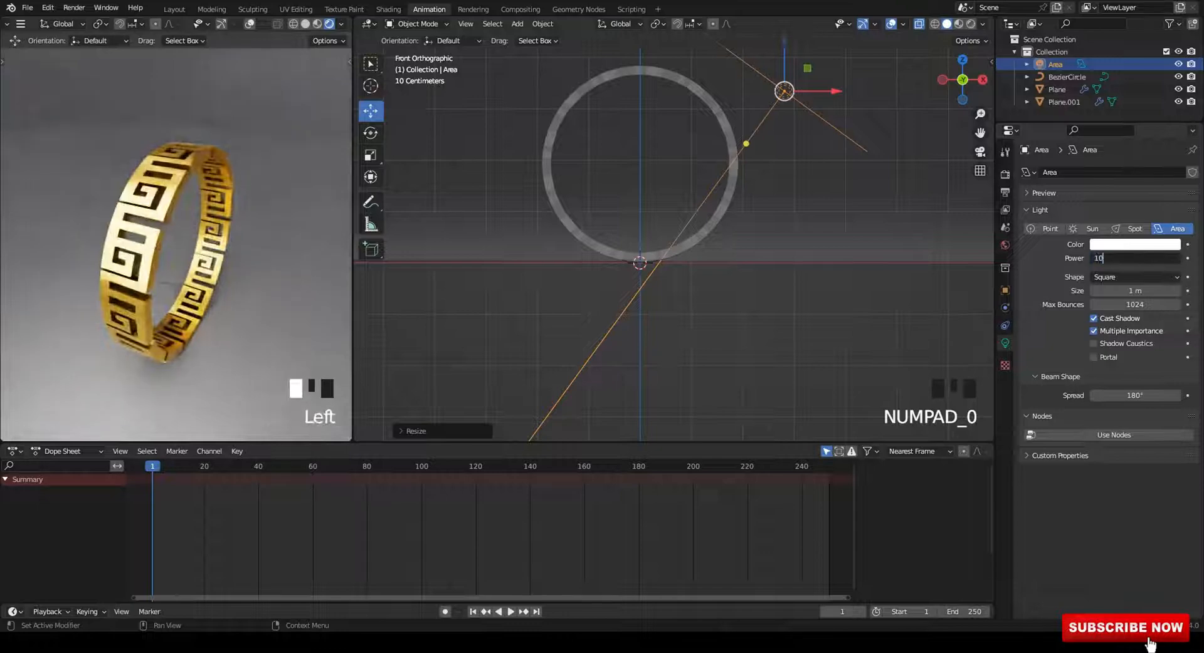
pyautogui.write('0')
pyautogui.press('Return')
# Move the area light farther from the ring and slightly to one side in top view, and turn it.
pyautogui.moveTo(784, 207); pyautogui.dragTo(646, 313, button='middle')
pyautogui.scroll(-2, 652, 283)
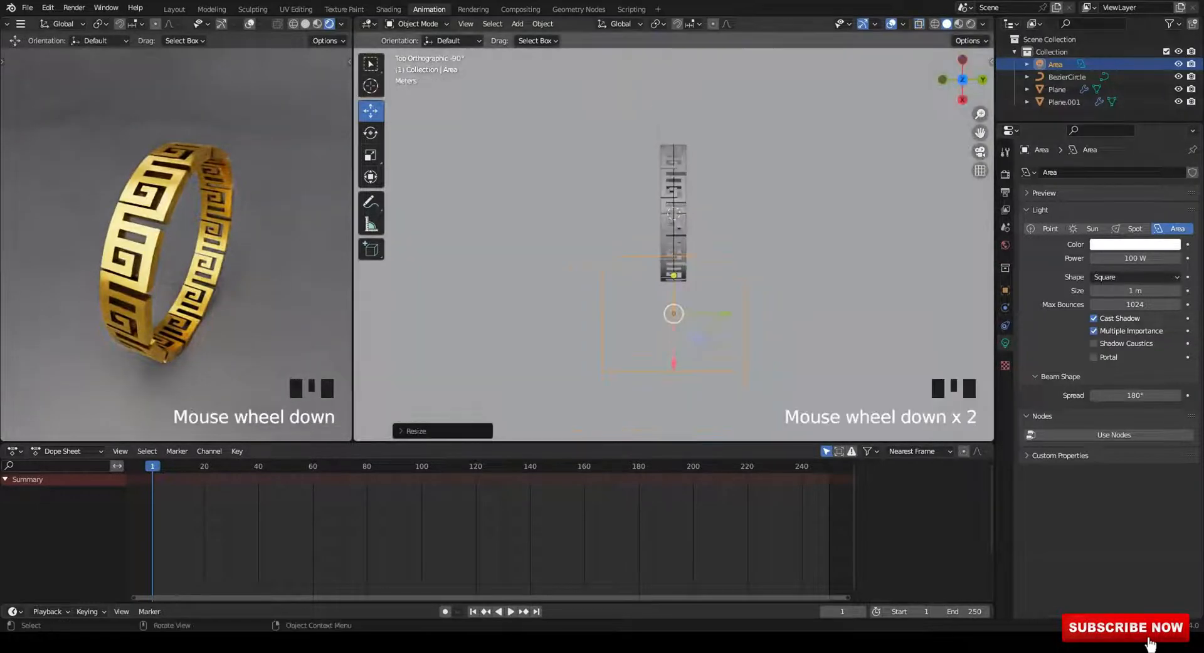
pyautogui.press('g')
pyautogui.click(652, 326)
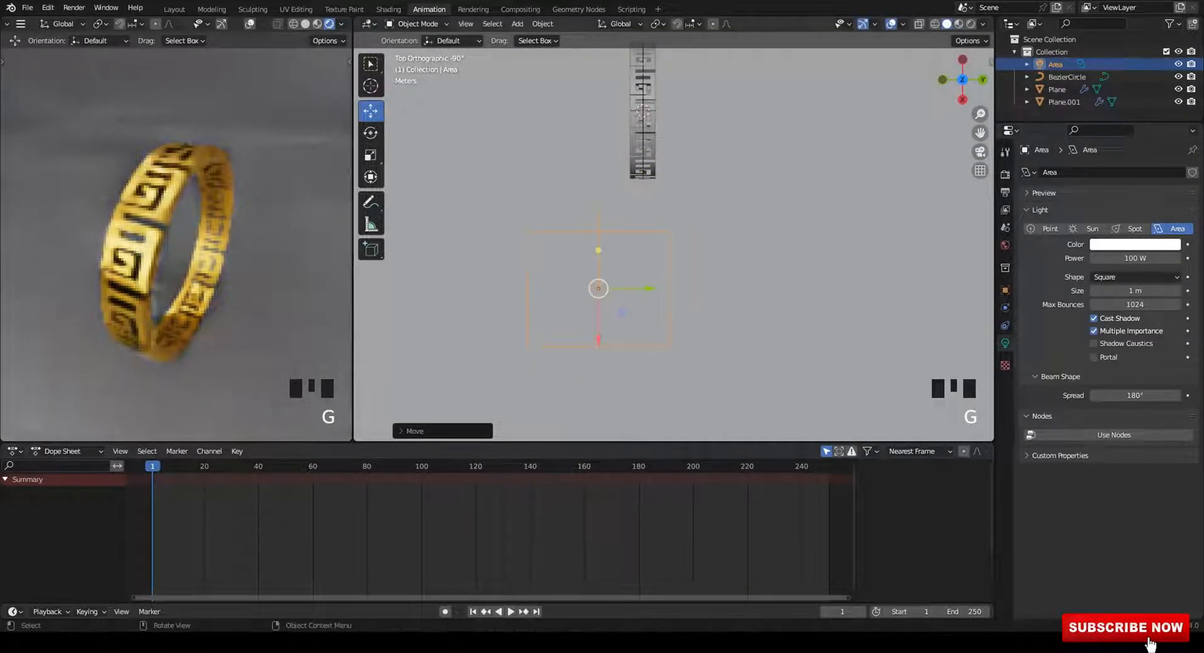
pyautogui.press('r')
pyautogui.click(599, 347)
# Rotate the area light in back view to aim it diagonally down toward the ring.
pyautogui.keyDown('alt'); pyautogui.moveTo(600, 347); pyautogui.dragTo(539, 345, button='middle'); pyautogui.keyUp('alt')
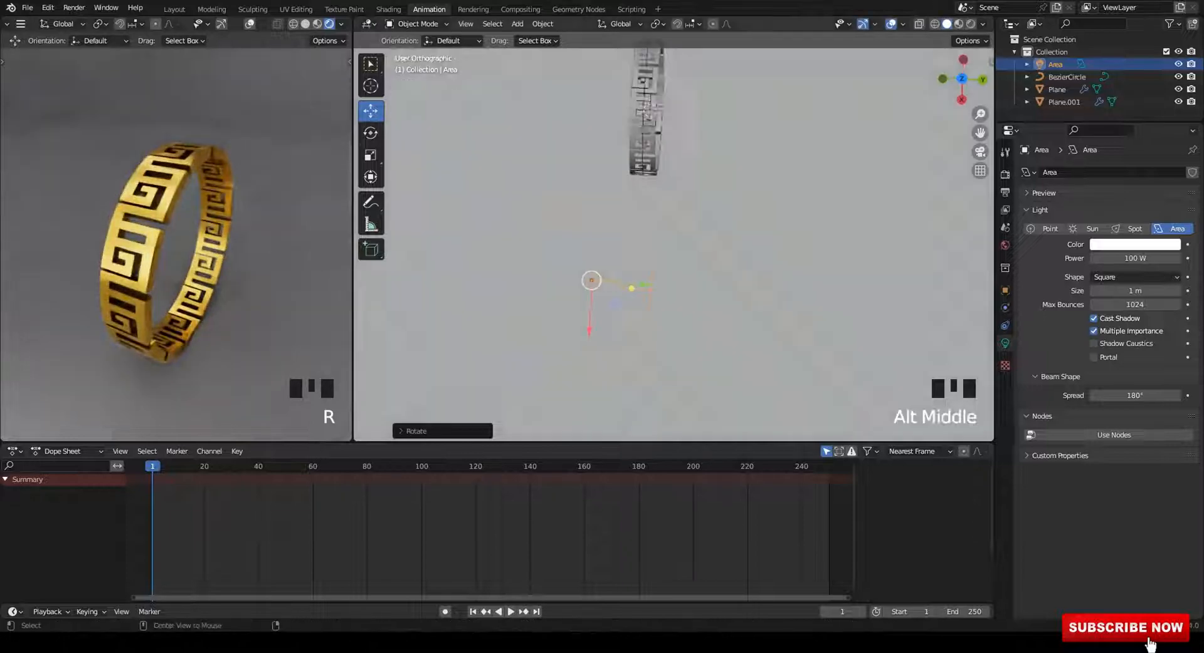
pyautogui.keyDown('alt'); pyautogui.moveTo(627, 314); pyautogui.dragTo(565, 313, button='middle'); pyautogui.keyUp('alt')
pyautogui.keyDown('alt'); pyautogui.moveTo(564, 314); pyautogui.dragTo(633, 314, button='middle'); pyautogui.keyUp('alt')
pyautogui.press('r')
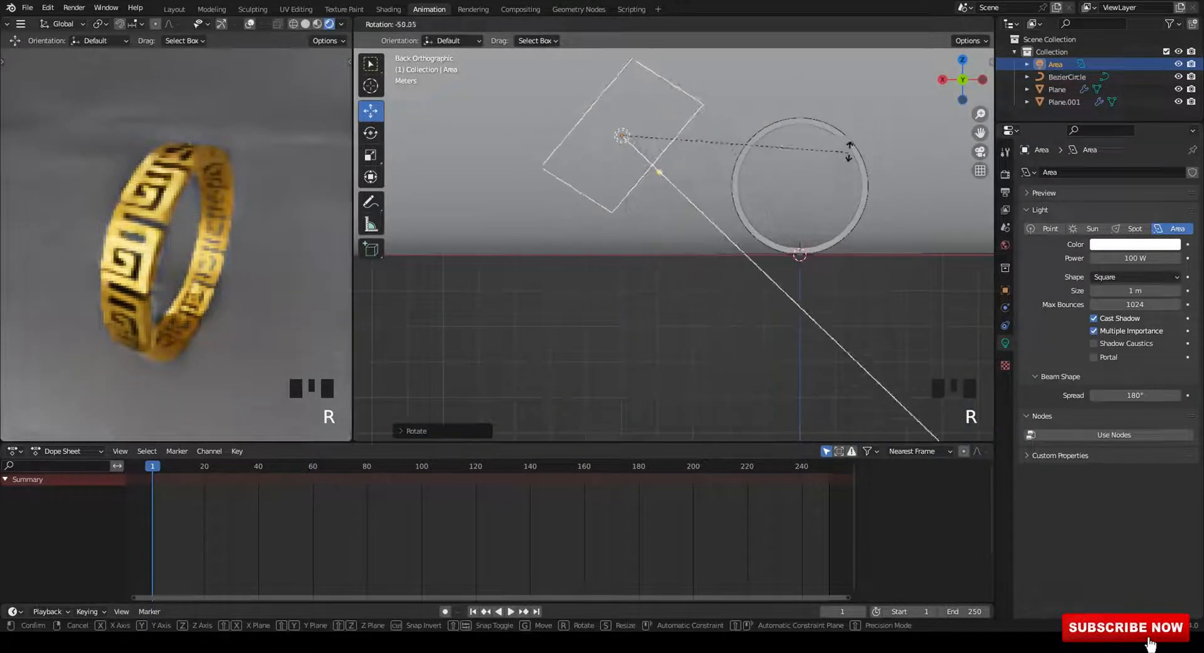
pyautogui.click(842, 90)
# Rotate the area light in top view to point its beam at the ring.
pyautogui.keyDown('alt'); pyautogui.moveTo(841, 251); pyautogui.dragTo(844, 351, button='middle'); pyautogui.keyUp('alt')
pyautogui.keyDown('shift'); pyautogui.moveTo(847, 364); pyautogui.dragTo(843, 325, button='middle'); pyautogui.keyUp('shift')
pyautogui.press('r')
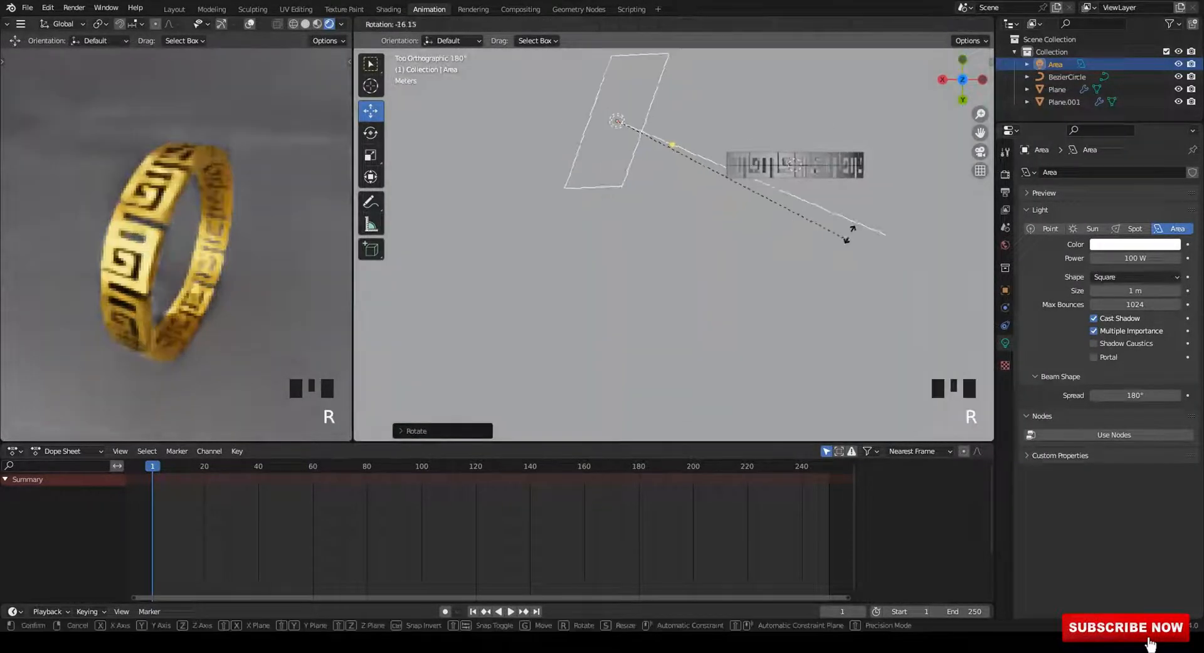
pyautogui.click(824, 196)
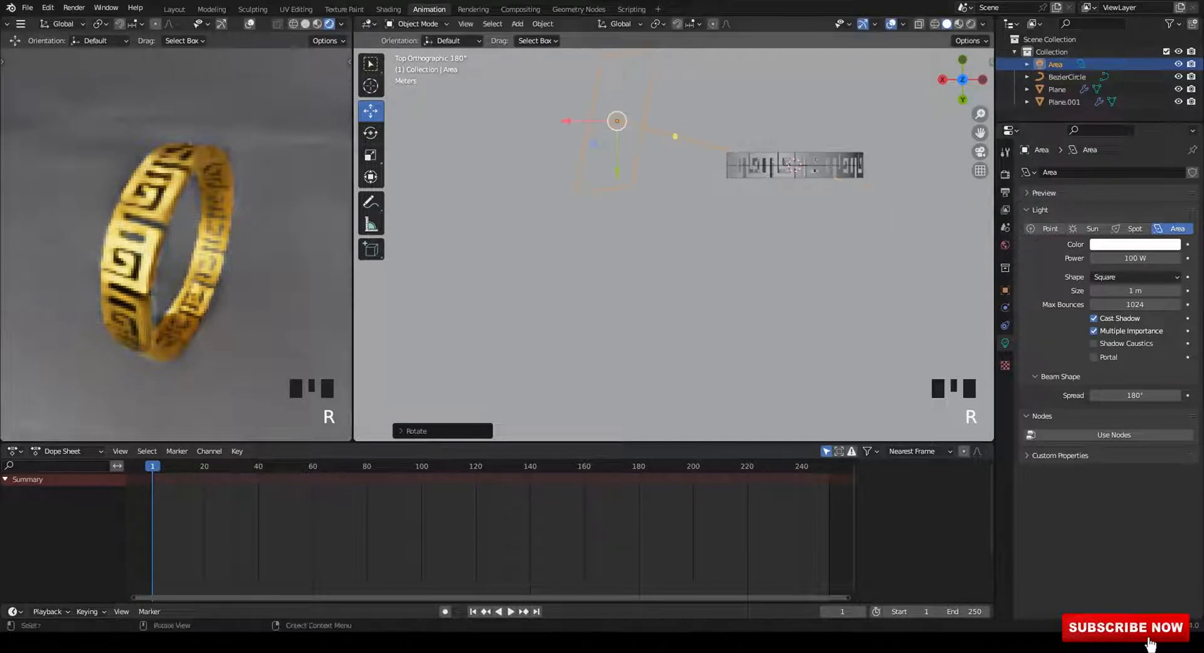
# Change the area light's shape to Disk and move it to the opposite side of the ring's band in top view.
pyautogui.click(1134, 277)
pyautogui.click(1110, 317)
pyautogui.keyDown('alt'); pyautogui.moveTo(878, 251); pyautogui.dragTo(834, 207, button='middle'); pyautogui.keyUp('alt')
pyautogui.keyDown('alt'); pyautogui.moveTo(835, 207); pyautogui.dragTo(811, 310, button='middle'); pyautogui.keyUp('alt')
pyautogui.scroll(-1, 812, 310)
pyautogui.press('g')
pyautogui.click(763, 174)
pyautogui.press('g')
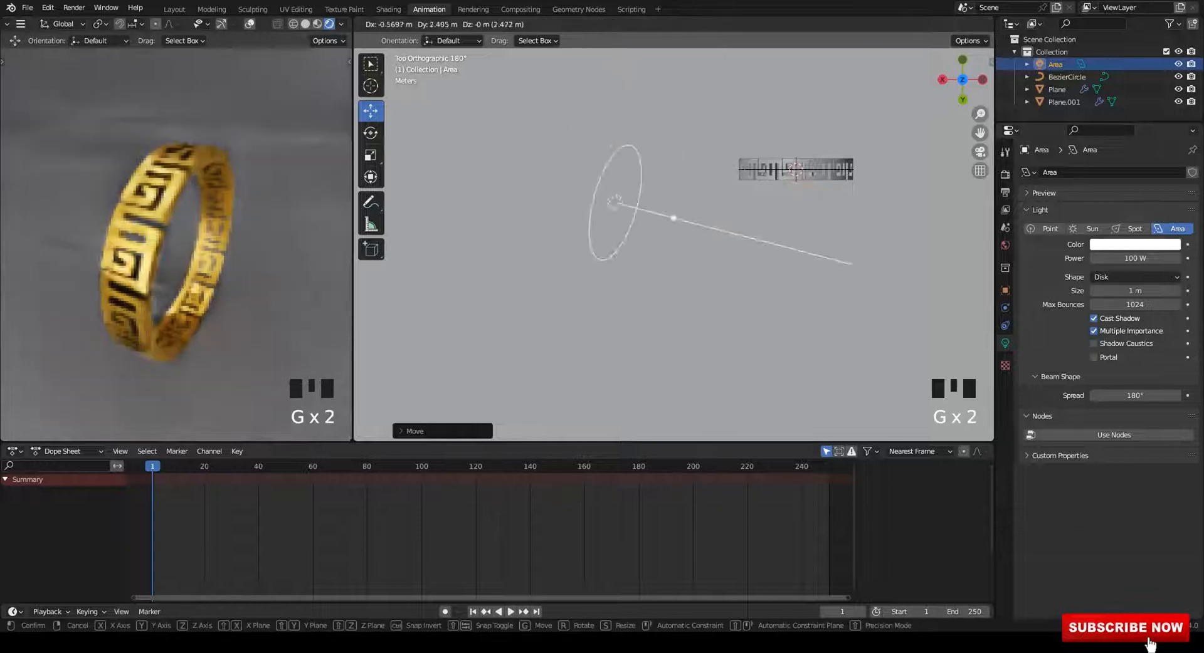
pyautogui.click(832, 345)
# Rotate the disk light in top view to aim at the ring and move it slightly closer.
pyautogui.press('r')
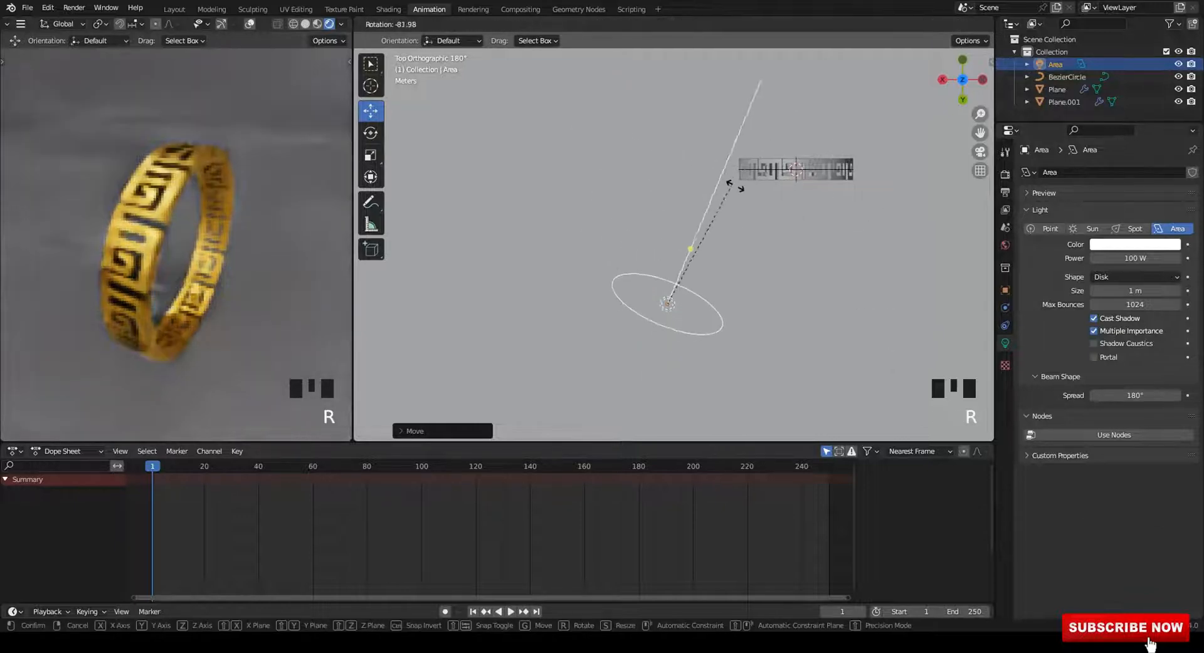
pyautogui.click(745, 193)
pyautogui.press('g')
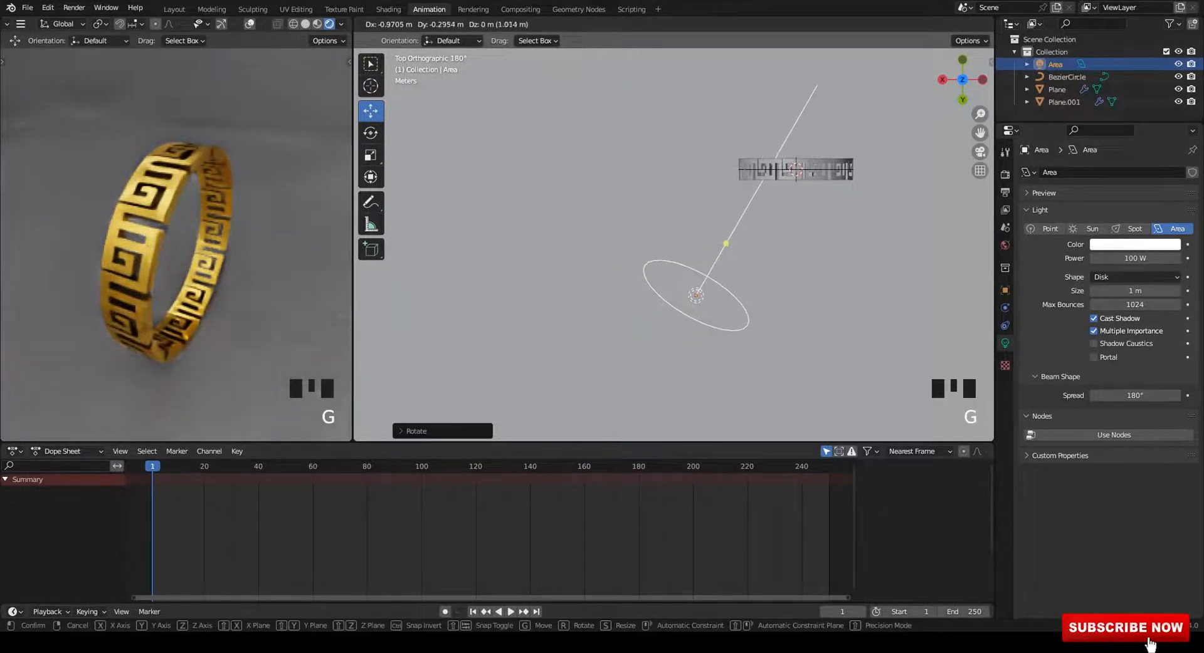
pyautogui.click(815, 220)
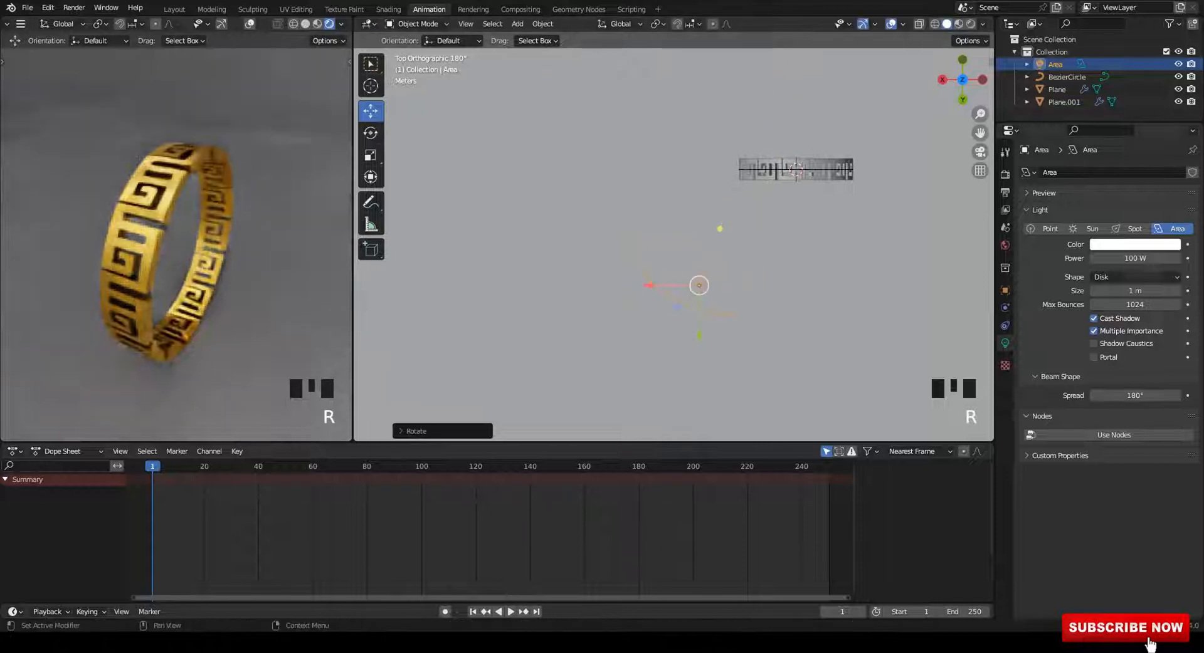
# Set the light's power to 300 W and change its type to Point.
pyautogui.click(1135, 258)
pyautogui.write('300')
pyautogui.press('Return')
pyautogui.keyDown('alt'); pyautogui.moveTo(834, 269); pyautogui.dragTo(834, 213, button='middle'); pyautogui.keyUp('alt')
pyautogui.keyDown('alt'); pyautogui.moveTo(834, 219); pyautogui.dragTo(909, 248, button='middle'); pyautogui.keyUp('alt')
pyautogui.click(1049, 229)
# Reposition the point light above the ring and out to one side of it.
pyautogui.keyDown('shift'); pyautogui.moveTo(727, 182); pyautogui.dragTo(730, 219, button='middle'); pyautogui.keyUp('shift')
pyautogui.moveTo(727, 140); pyautogui.dragTo(727, 104)
pyautogui.keyDown('alt'); pyautogui.moveTo(727, 125); pyautogui.dragTo(733, 188, button='middle'); pyautogui.keyUp('alt')
pyautogui.moveTo(733, 186); pyautogui.dragTo(553, 233)
pyautogui.keyDown('alt'); pyautogui.moveTo(565, 235); pyautogui.dragTo(627, 179, button='middle'); pyautogui.keyUp('alt')
# Duplicate the point light to the ring's opposite side, lower it to mid-ring height, and change the copy to Area.
pyautogui.hotkey('shift', 'd')
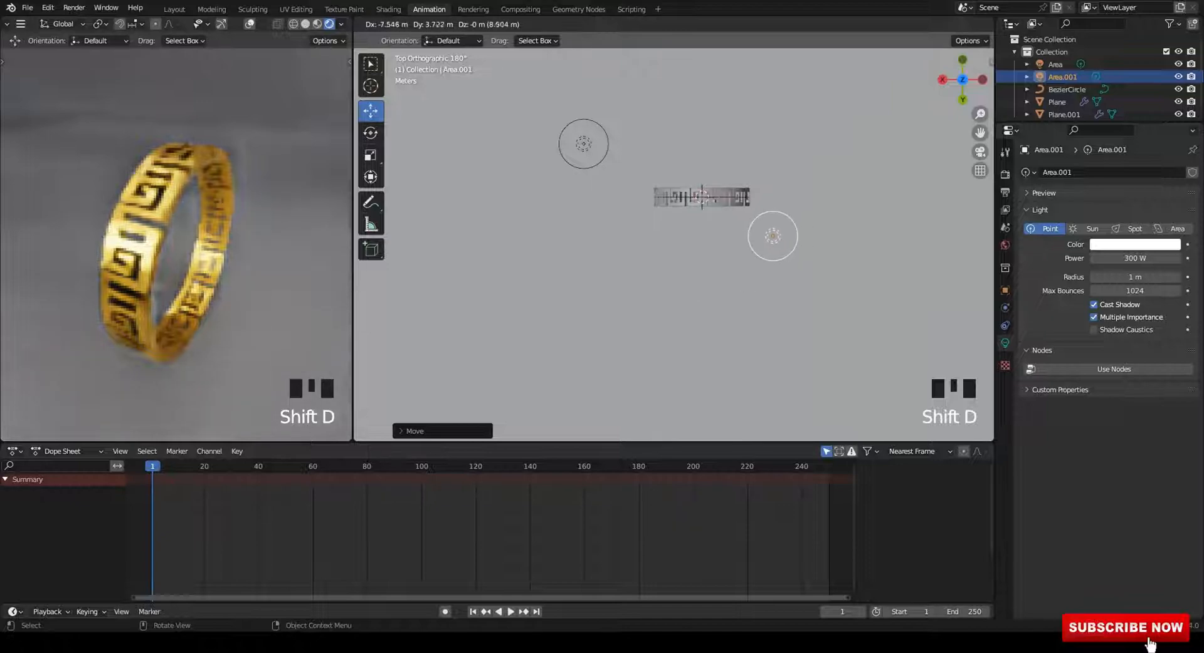
pyautogui.keyDown('alt'); pyautogui.moveTo(746, 242); pyautogui.dragTo(746, 292, button='middle'); pyautogui.keyUp('alt')
pyautogui.keyDown('alt'); pyautogui.moveTo(747, 292); pyautogui.dragTo(690, 291, button='middle'); pyautogui.keyUp('alt')
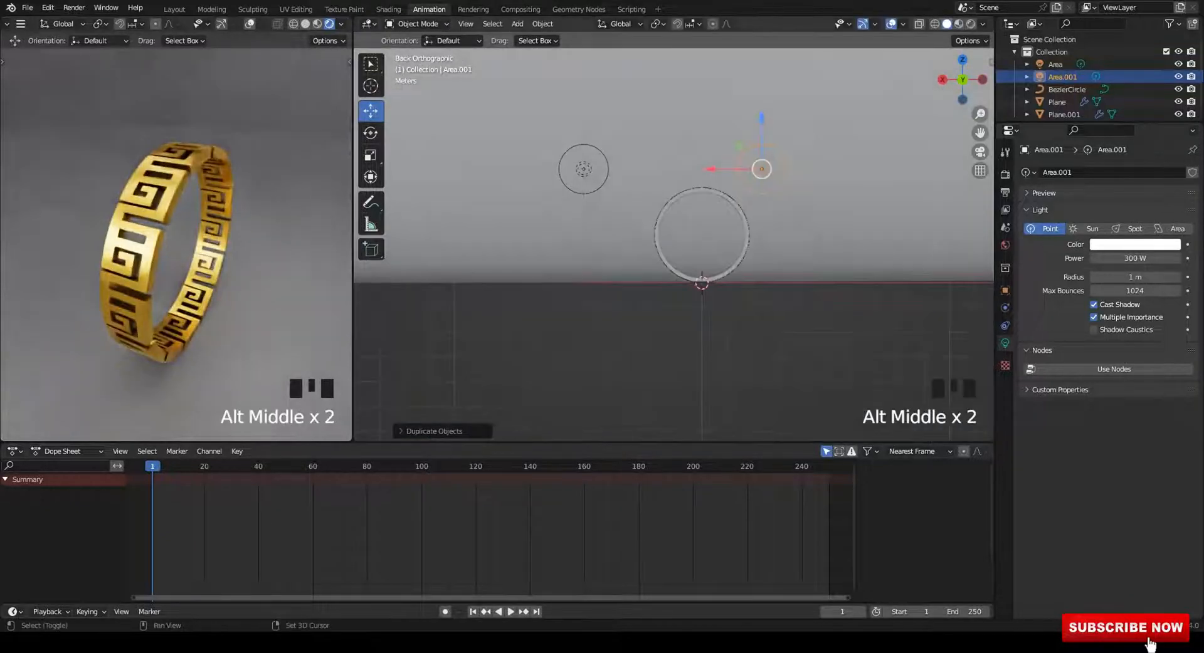
pyautogui.moveTo(762, 119); pyautogui.dragTo(761, 184)
pyautogui.click(1177, 229)
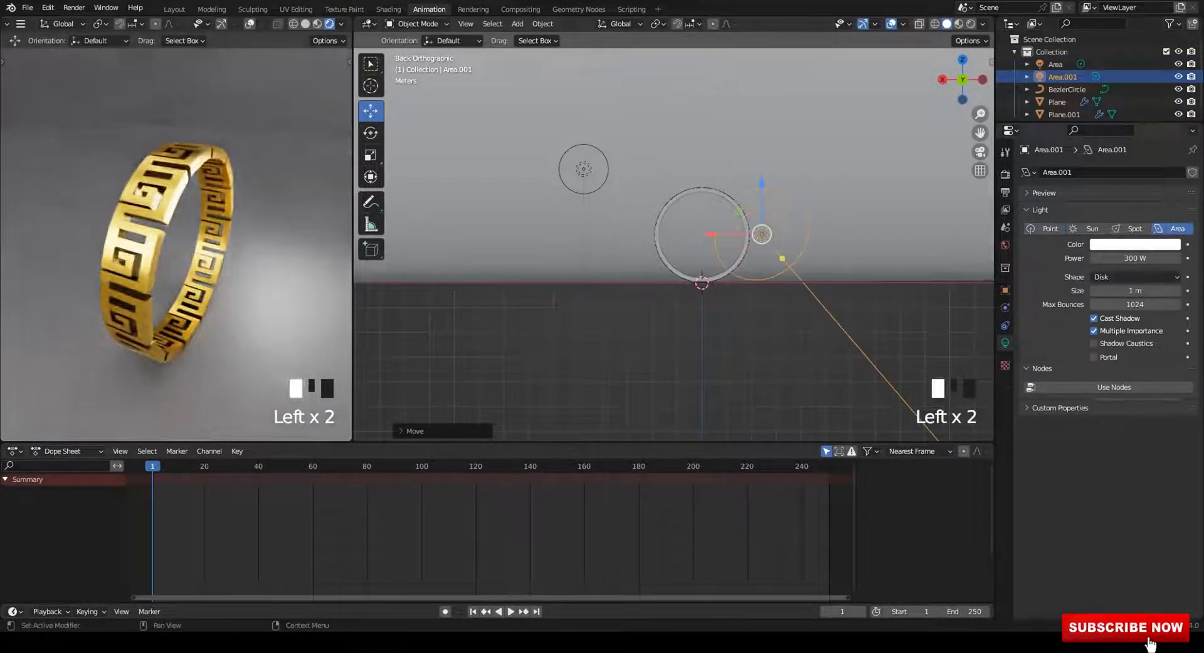
# Enlarge the duplicated area light and rotate it in top view toward the ring.
pyautogui.press('s')
pyautogui.click(965, 276)
pyautogui.keyDown('alt'); pyautogui.moveTo(940, 270); pyautogui.dragTo(940, 320, button='middle'); pyautogui.keyUp('alt')
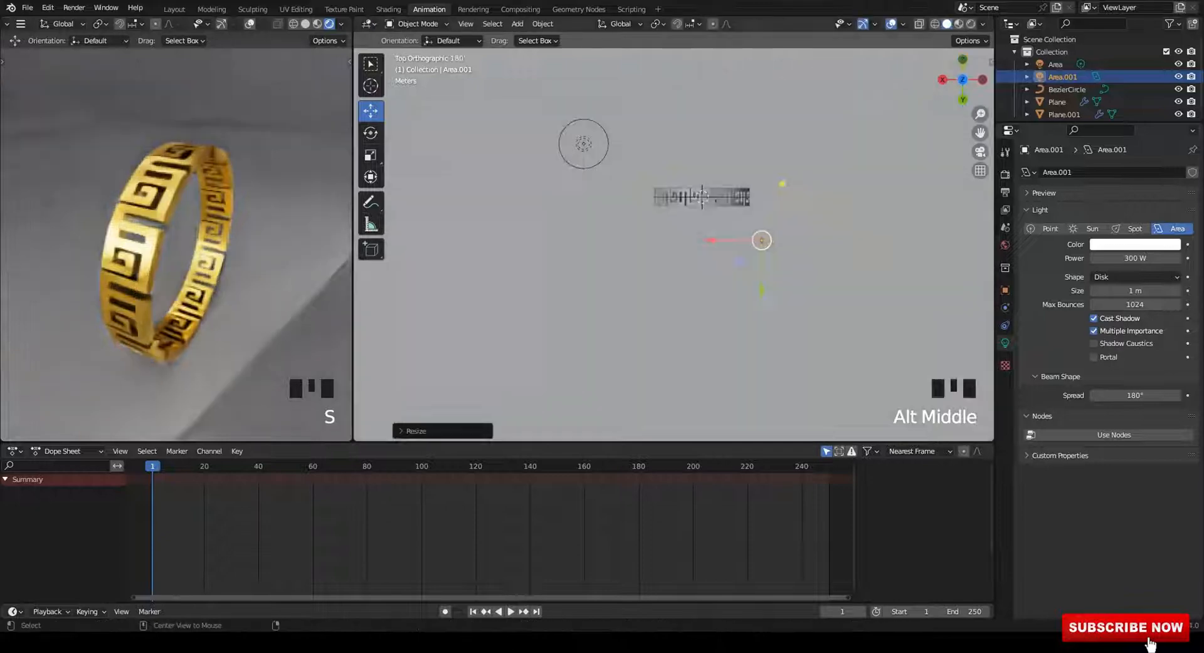
pyautogui.keyDown('shift'); pyautogui.moveTo(903, 265); pyautogui.dragTo(903, 259, button='middle'); pyautogui.keyUp('shift')
pyautogui.press('r')
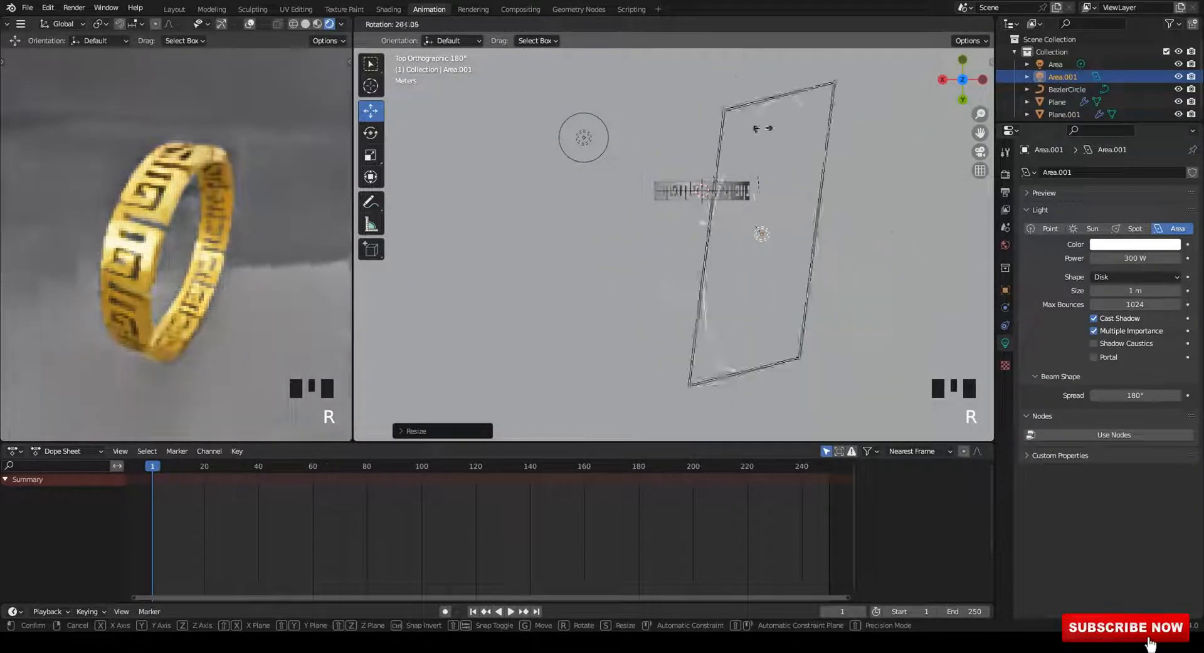
pyautogui.click(817, 171)
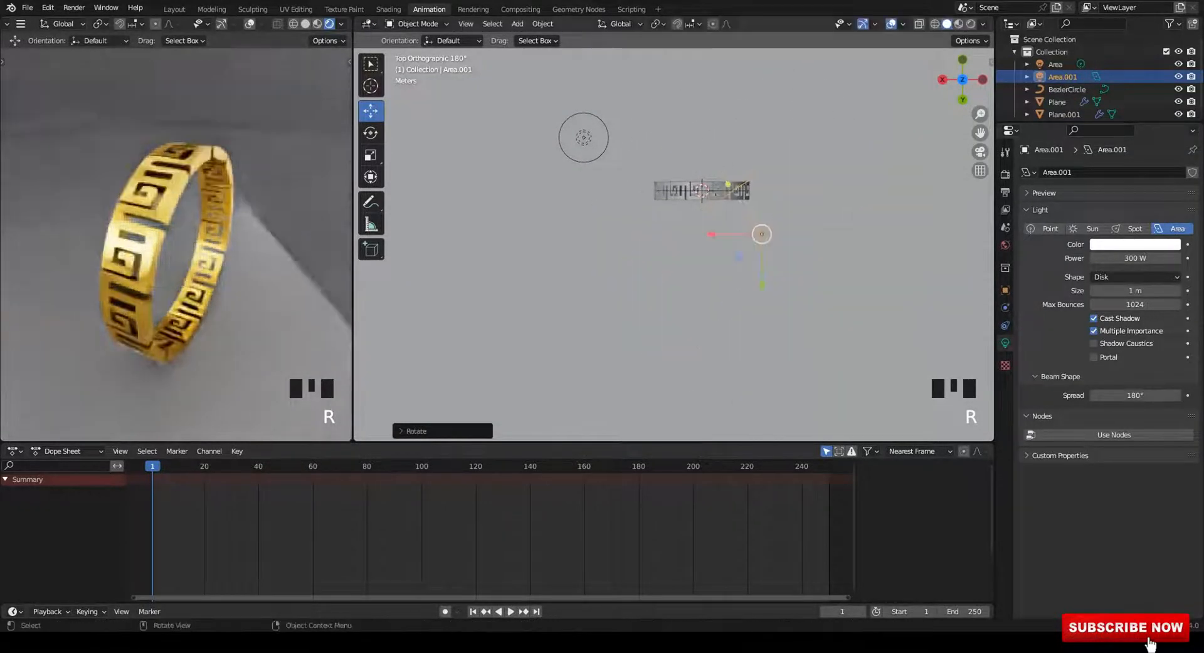
# Move the area light farther from the ring, resize it, and raise it in back view.
pyautogui.press('g')
pyautogui.click(893, 276)
pyautogui.keyDown('alt'); pyautogui.moveTo(893, 276); pyautogui.dragTo(898, 296, button='middle'); pyautogui.keyUp('alt')
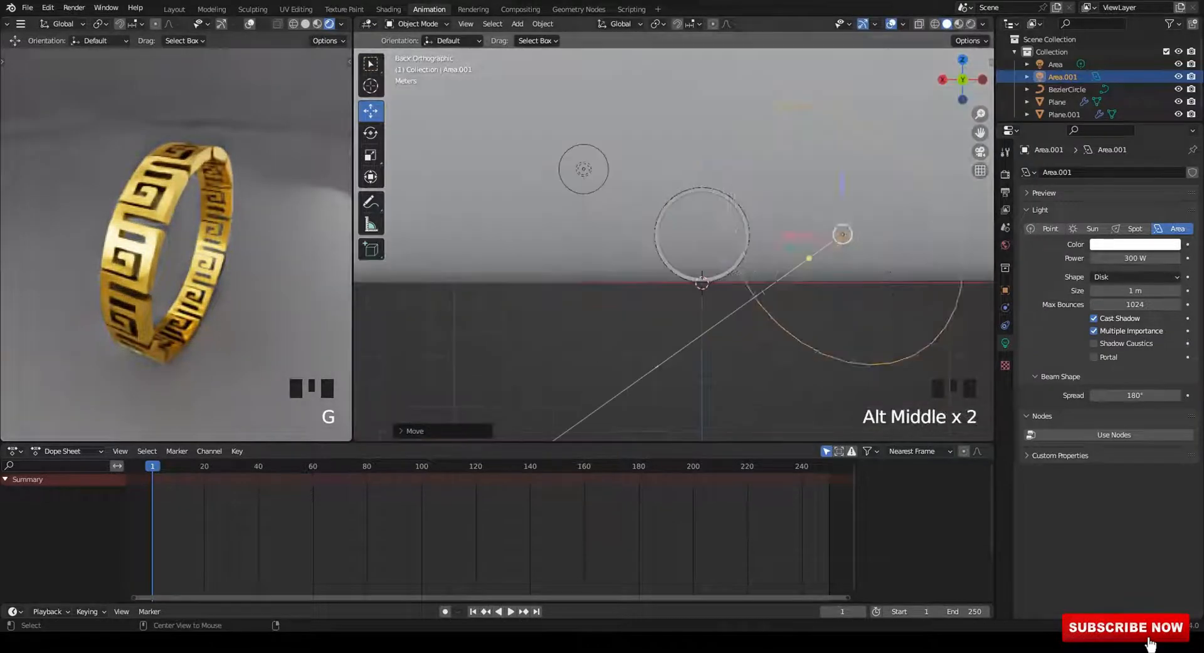
pyautogui.press('s')
pyautogui.click(883, 282)
pyautogui.press('g')
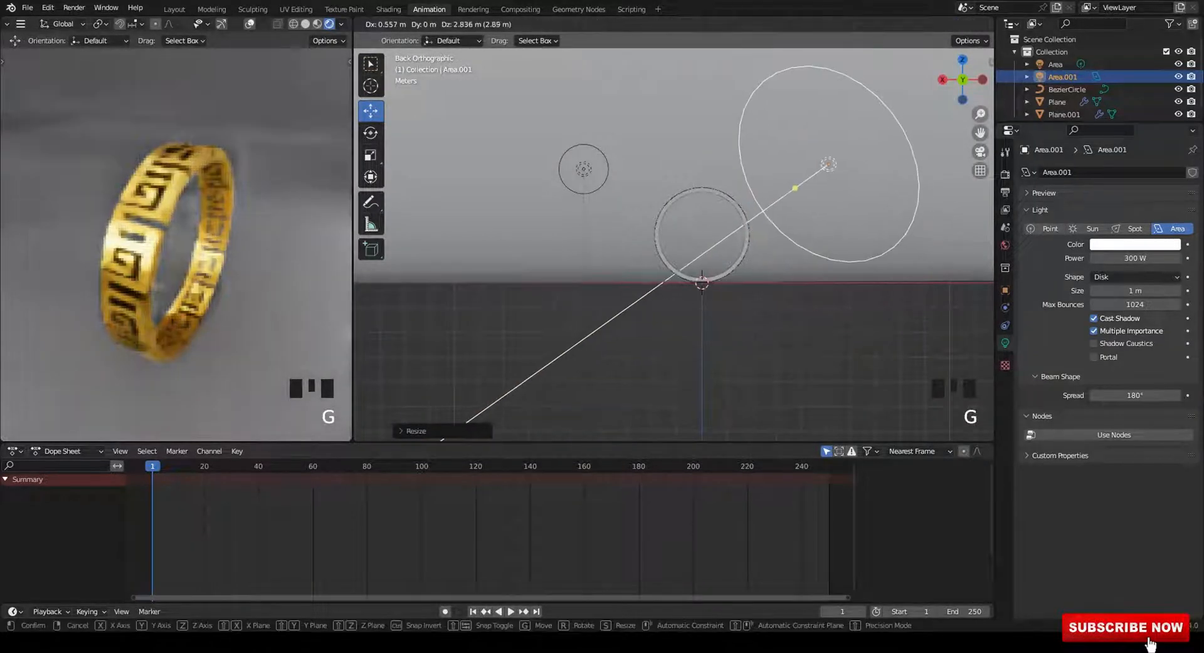
pyautogui.click(868, 212)
# Rotate the raised area light in top view so its beam points diagonally at the ring.
pyautogui.keyDown('alt'); pyautogui.moveTo(869, 211); pyautogui.dragTo(838, 181, button='middle'); pyautogui.keyUp('alt')
pyautogui.press('r')
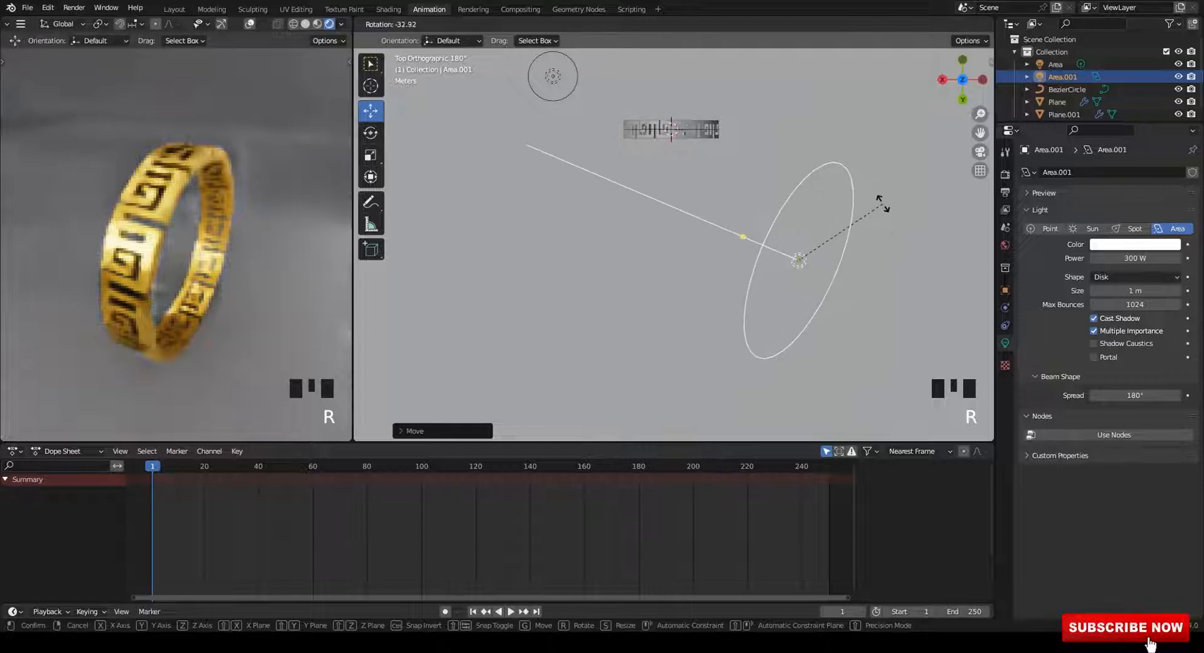
pyautogui.click(890, 226)
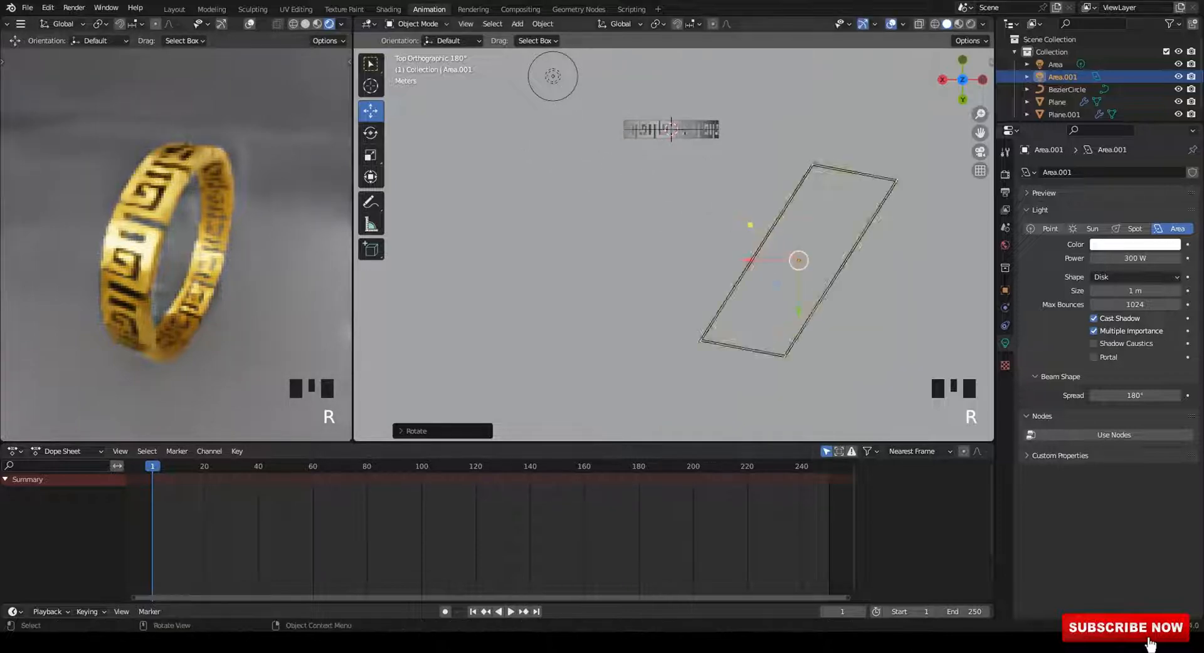
pyautogui.moveTo(878, 232); pyautogui.dragTo(843, 194, button='middle')
pyautogui.keyDown('shift'); pyautogui.moveTo(843, 194); pyautogui.dragTo(755, 250, button='middle'); pyautogui.keyUp('shift')
pyautogui.keyDown('alt'); pyautogui.moveTo(756, 249); pyautogui.dragTo(715, 286, button='middle'); pyautogui.keyUp('alt')
# Duplicate the area light across to the ring's other side and rotate the copy in top view toward the ring.
pyautogui.hotkey('shift', 'd')
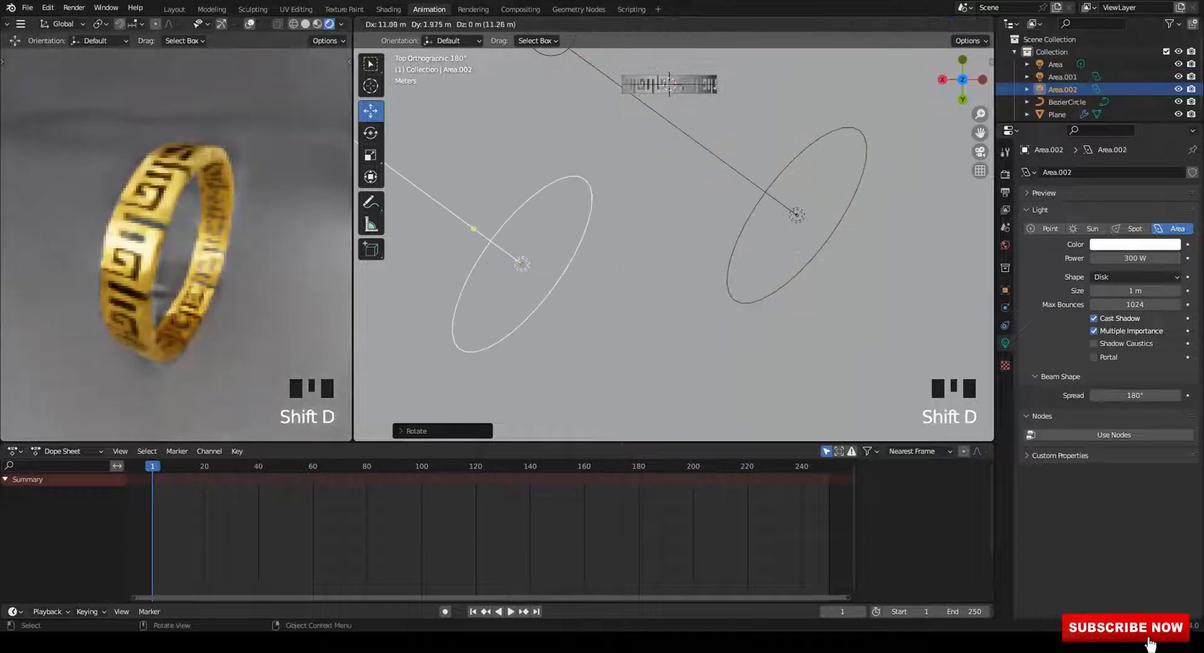
pyautogui.press('r')
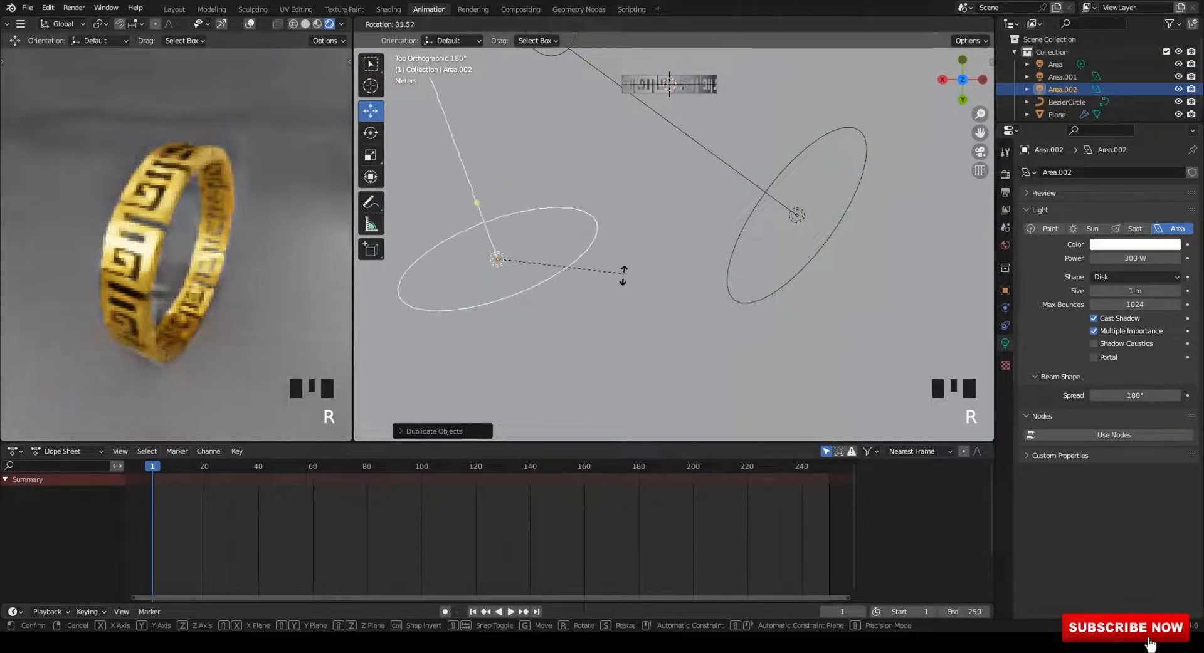
pyautogui.click(505, 278)
pyautogui.scroll(-3, 506, 277)
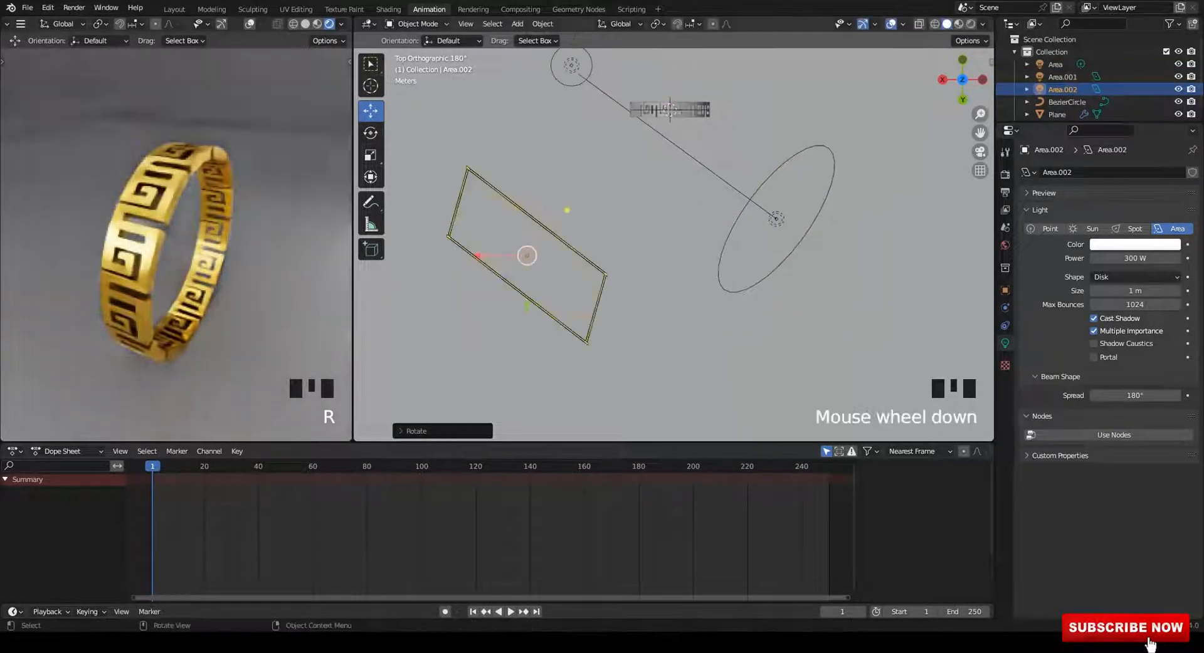
pyautogui.keyDown('shift'); pyautogui.moveTo(505, 278); pyautogui.dragTo(602, 232, button='middle'); pyautogui.keyUp('shift')
# Duplicate the area light again to the far side of the ring and rotate it in top view to face the ring.
pyautogui.hotkey('shift', 'd')
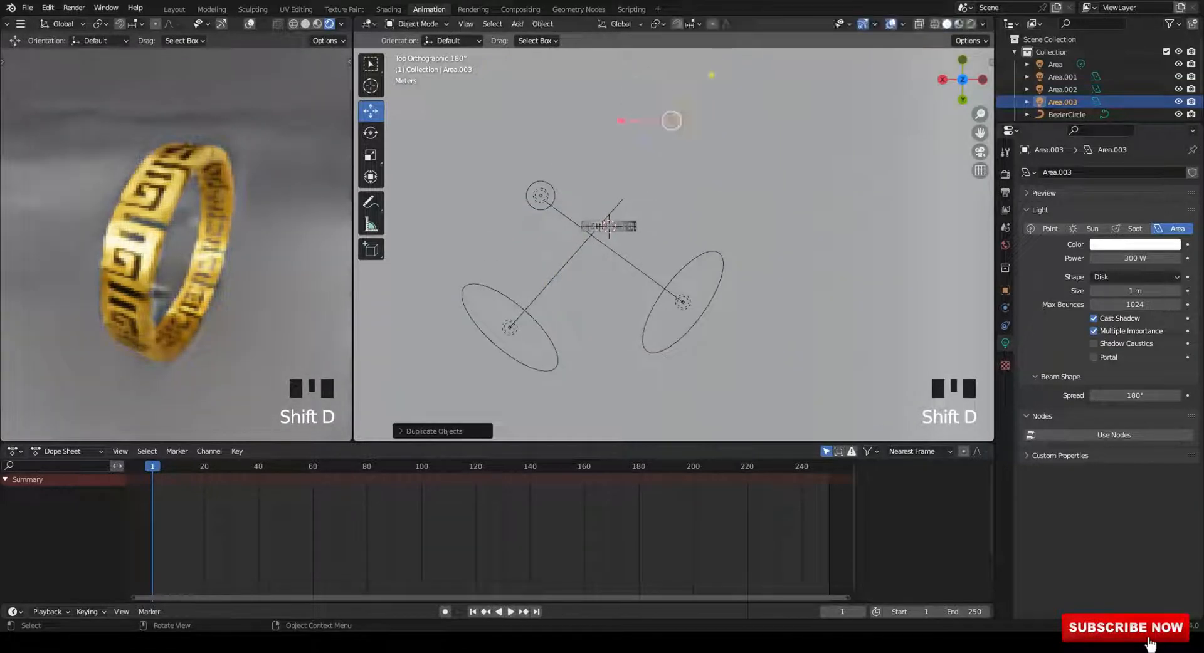
pyautogui.press('r')
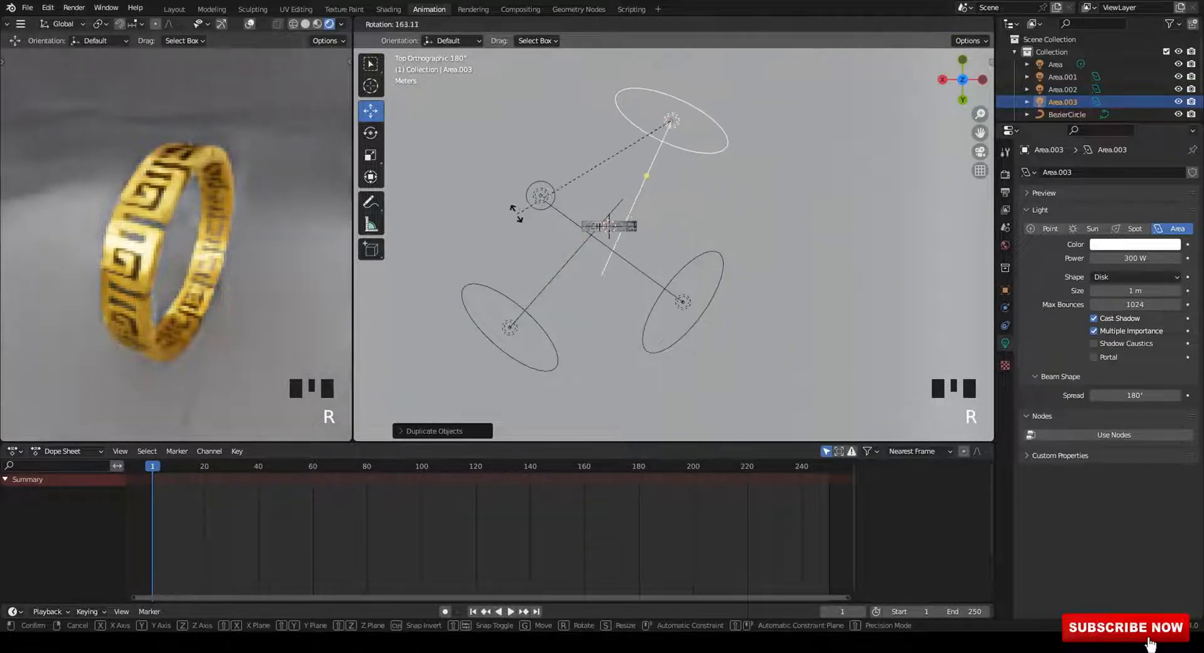
pyautogui.click(537, 224)
pyautogui.keyDown('alt'); pyautogui.moveTo(538, 224); pyautogui.dragTo(662, 230, button='middle'); pyautogui.keyUp('alt')
# Raise the third area light in right view, tilt it down toward the ring, and save the file.
pyautogui.press('g')
pyautogui.click(818, 166)
pyautogui.press('r')
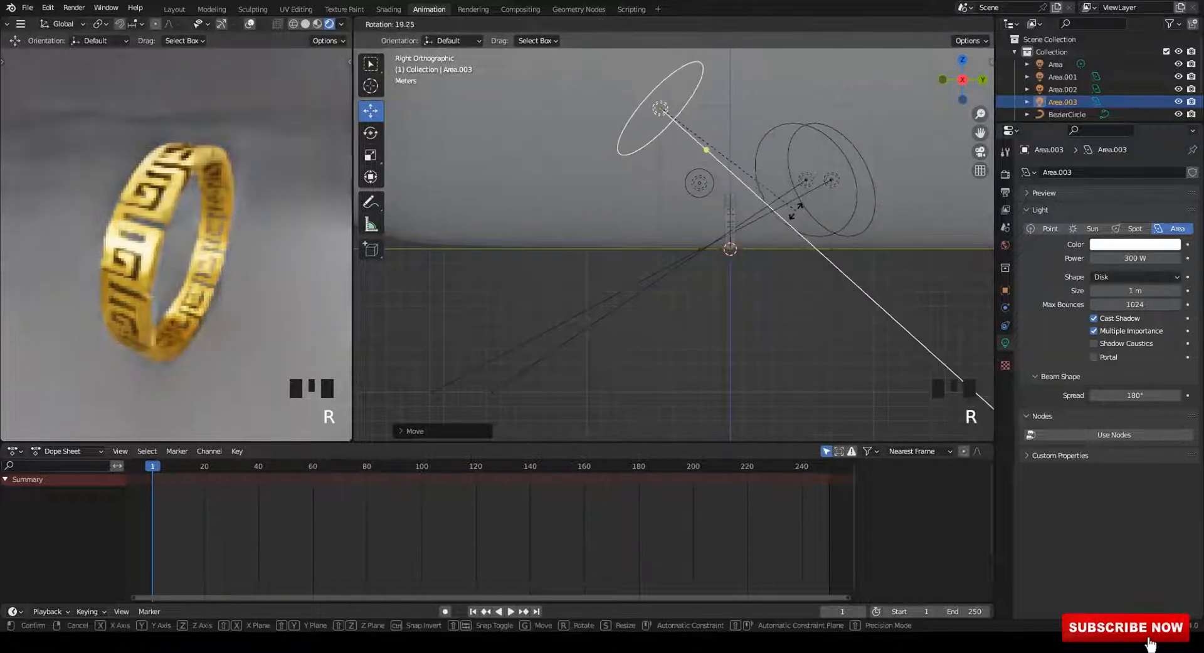
pyautogui.click(771, 225)
pyautogui.moveTo(770, 226); pyautogui.dragTo(687, 273, button='middle')
pyautogui.scroll(2, 715, 235)
pyautogui.scroll(1, 696, 267)
pyautogui.moveTo(687, 273); pyautogui.dragTo(671, 251, button='middle')
pyautogui.hotkey('ctrl', 's')
# Select the original point light and set its power to 500 W.
pyautogui.scroll(1, 677, 267)
pyautogui.scroll(-1, 677, 266)
pyautogui.scroll(-2, 653, 263)
pyautogui.scroll(1, 671, 251)
pyautogui.click(607, 188)
pyautogui.keyDown('alt'); pyautogui.moveTo(607, 187); pyautogui.dragTo(627, 201, button='middle'); pyautogui.keyUp('alt')
pyautogui.keyDown('shift'); pyautogui.moveTo(627, 200); pyautogui.dragTo(614, 195, button='middle'); pyautogui.keyUp('shift')
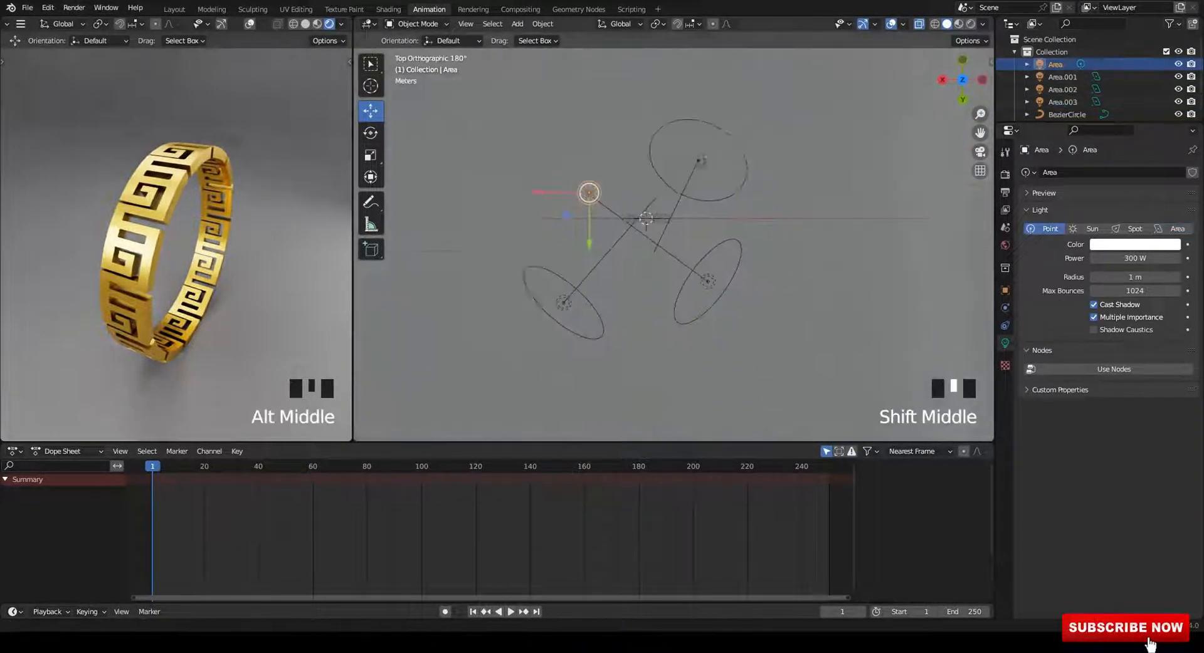
pyautogui.scroll(3, 614, 195)
pyautogui.write('500')
pyautogui.press('Return')
# Lower the original point light and shift it slightly sideways beside the ring.
pyautogui.moveTo(677, 264); pyautogui.dragTo(758, 201, button='middle')
pyautogui.scroll(2, 746, 176)
pyautogui.moveTo(504, 71); pyautogui.dragTo(508, 118)
pyautogui.keyDown('alt'); pyautogui.moveTo(627, 163); pyautogui.dragTo(647, 232, button='middle'); pyautogui.keyUp('alt')
pyautogui.scroll(-1, 646, 251)
pyautogui.moveTo(643, 342); pyautogui.dragTo(639, 342)
# Duplicate the point light to the opposite side of the ring, then lower the copy and shift it slightly.
pyautogui.hotkey('shift', 'd')
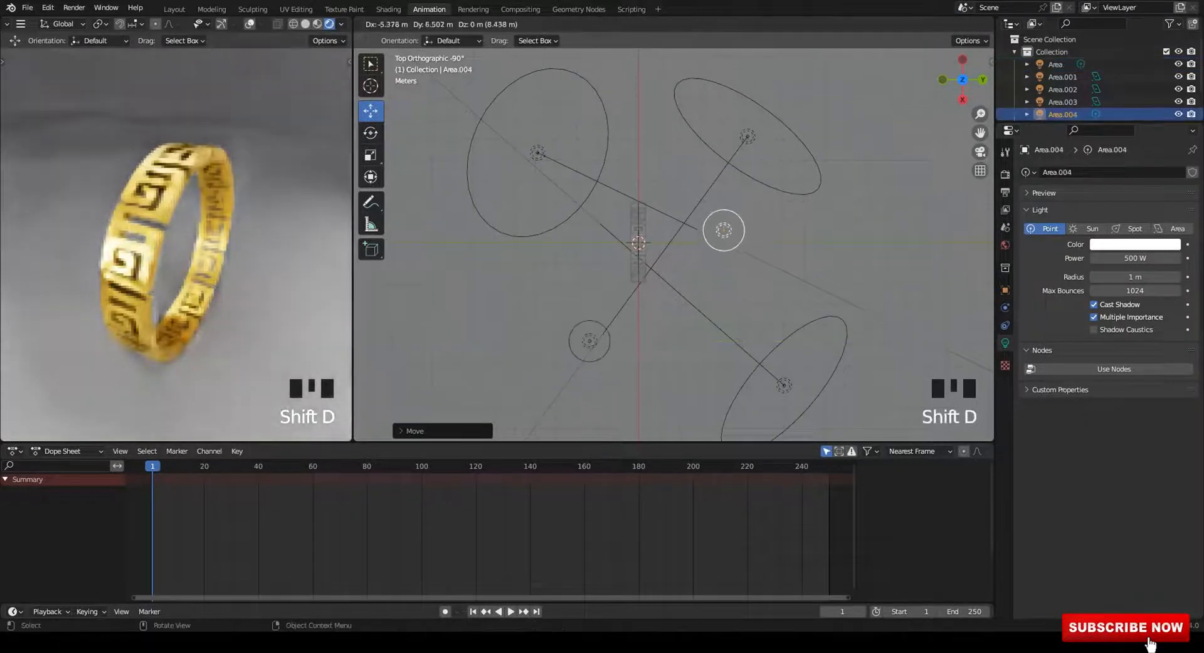
pyautogui.click(719, 230)
pyautogui.moveTo(720, 230); pyautogui.dragTo(653, 132, button='middle')
pyautogui.scroll(1, 659, 163)
pyautogui.moveTo(680, 123); pyautogui.dragTo(678, 165)
pyautogui.moveTo(678, 164); pyautogui.dragTo(607, 223, button='middle')
pyautogui.moveTo(616, 224); pyautogui.dragTo(634, 227)
# Set the duplicated point light's power to 100 W and save the file.
pyautogui.moveTo(634, 227); pyautogui.dragTo(776, 227, button='middle')
pyautogui.press('Return')
pyautogui.moveTo(784, 270); pyautogui.dragTo(782, 227, button='middle')
pyautogui.scroll(1, 783, 227)
pyautogui.keyDown('shift'); pyautogui.moveTo(782, 227); pyautogui.dragTo(745, 238, button='middle'); pyautogui.keyUp('shift')
pyautogui.hotkey('ctrl', 's')
# Nudge the 100 W point light beside the ring and set the original point light's power to 300 W.
pyautogui.scroll(1, 752, 220)
pyautogui.moveTo(745, 237); pyautogui.dragTo(771, 246)
pyautogui.moveTo(772, 246); pyautogui.dragTo(829, 259, button='middle')
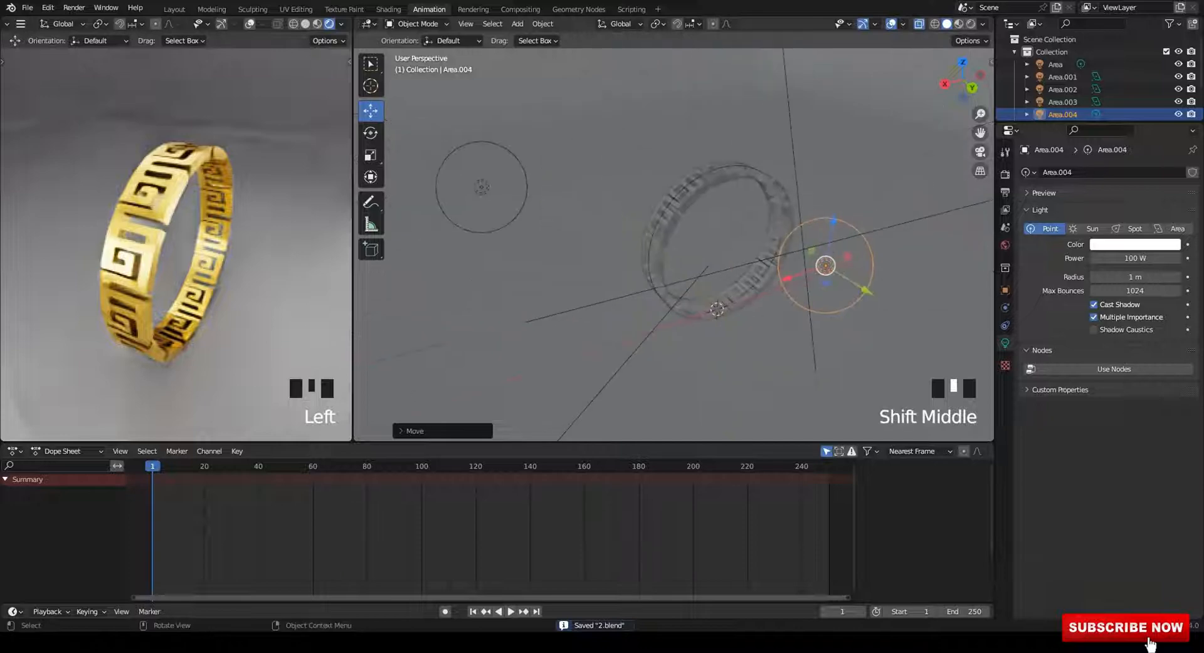
pyautogui.click(481, 186)
pyautogui.write('300')
pyautogui.press('Return')
pyautogui.moveTo(909, 263); pyautogui.dragTo(911, 239, button='middle')
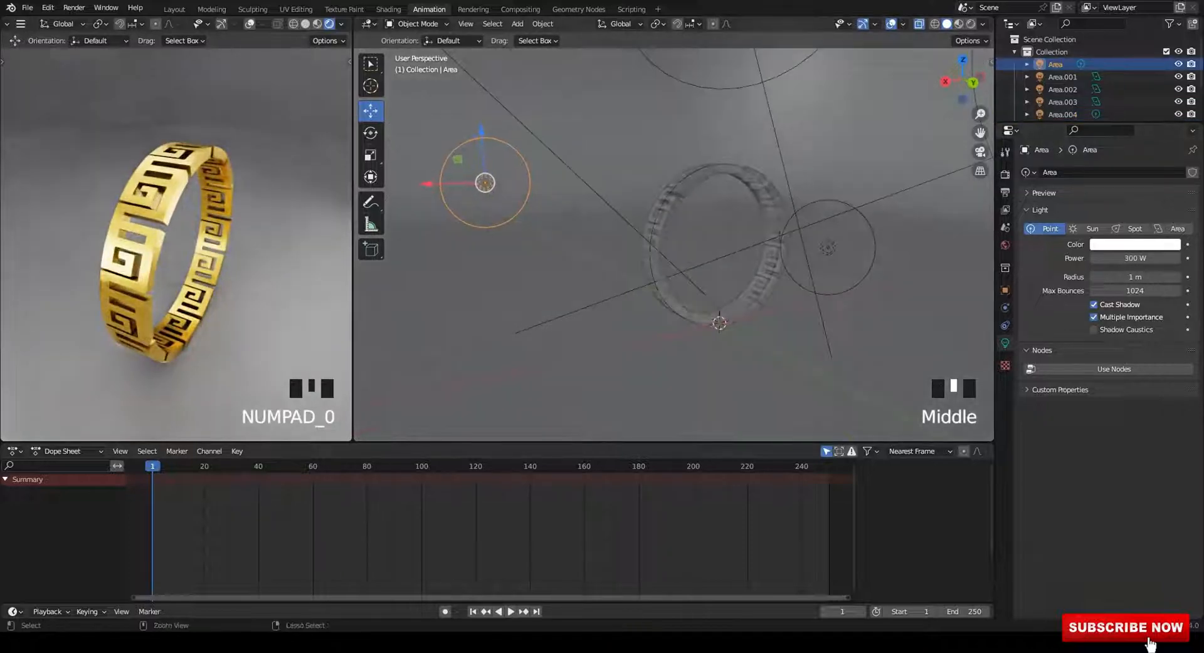
# Open the Shading workspace with the backdrop selected and show the viewport in rendered mode.
pyautogui.click(389, 9)
pyautogui.click(439, 207)
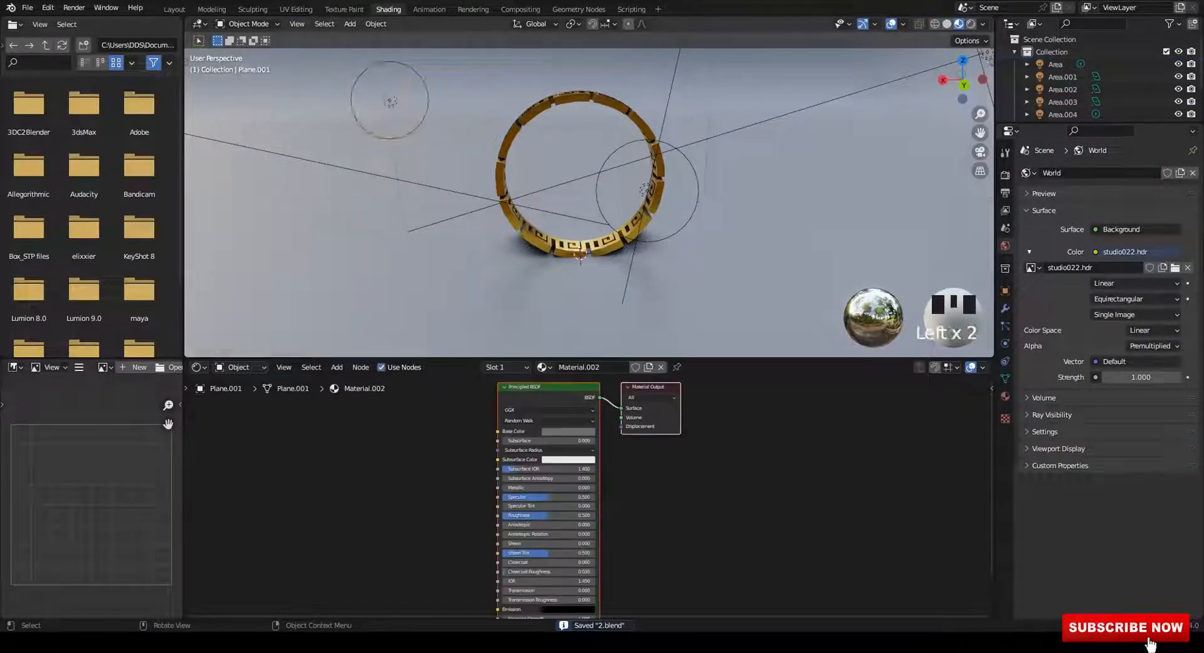
pyautogui.moveTo(439, 207); pyautogui.dragTo(565, 213, button='middle')
pyautogui.scroll(1, 564, 213)
pyautogui.click(971, 23)
pyautogui.moveTo(665, 210)
pyautogui.mouseDown(button='middle')
pyautogui.moveTo(580, 207)
pyautogui.moveTo(583, 219)
pyautogui.mouseUp(button='middle')
# Lighten the backdrop material's base color, save the file, and hide the viewport overlays.
pyautogui.click(568, 431)
pyautogui.click(614, 337)
pyautogui.hotkey('ctrl', 's')
pyautogui.click(875, 24)
pyautogui.moveTo(702, 189); pyautogui.dragTo(688, 189, button='middle')
# Select the ring and adjust its ColorRamp color to a slightly softer orange gold.
pyautogui.click(502, 195)
pyautogui.moveTo(381, 425); pyautogui.dragTo(583, 467, button='middle')
pyautogui.scroll(7, 592, 497)
pyautogui.click(461, 501)
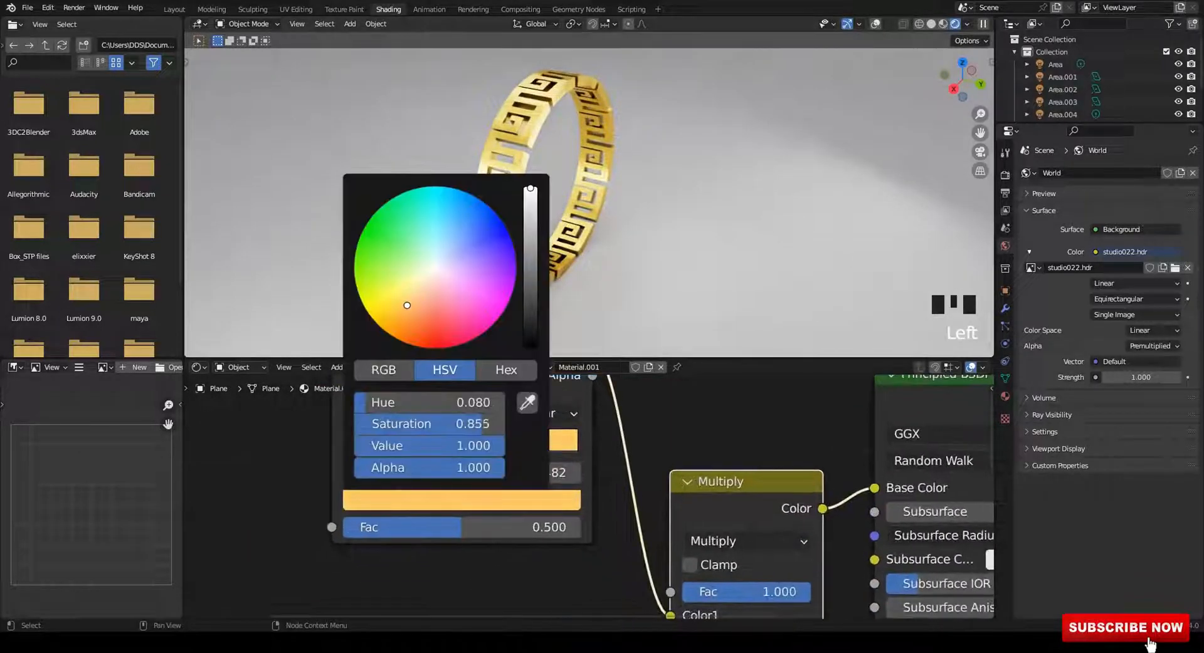
pyautogui.moveTo(406, 304); pyautogui.dragTo(409, 307)
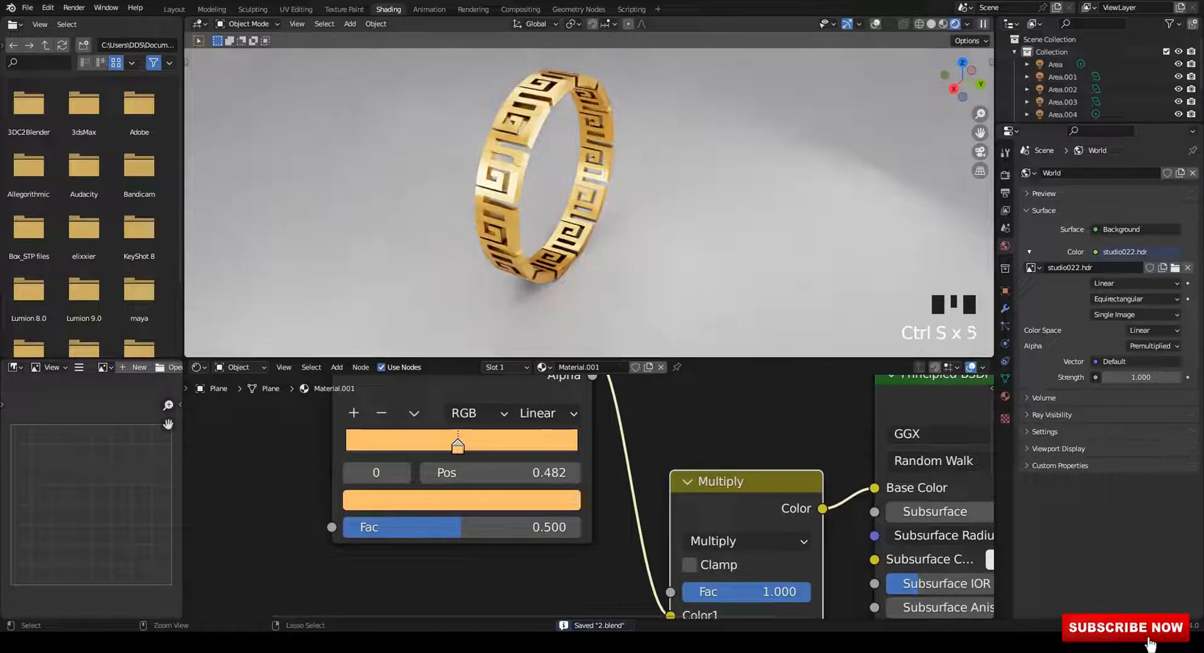
pyautogui.scroll(2, 533, 195)
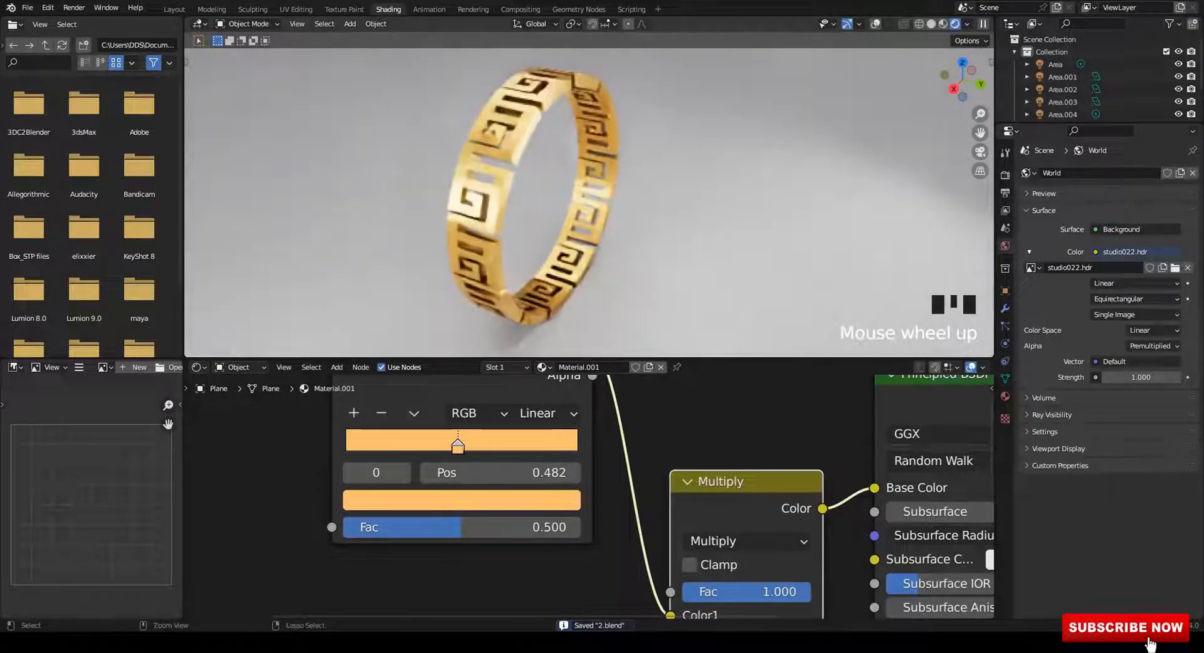
# Add an Ambient Occlusion node to the backdrop's material.
pyautogui.click(690, 276)
pyautogui.scroll(-4, 671, 444)
pyautogui.moveTo(671, 445); pyautogui.dragTo(589, 440, button='middle')
pyautogui.hotkey('shift', 'a')
pyautogui.click(589, 439)
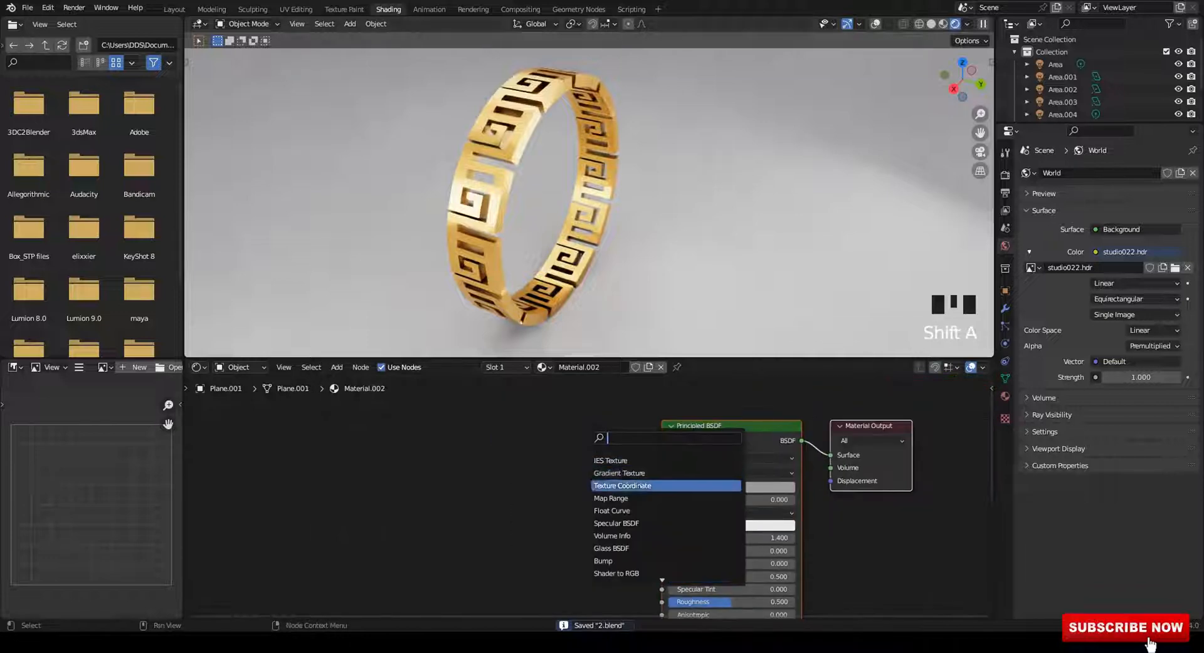
pyautogui.write('AM')
pyautogui.click(621, 461)
pyautogui.click(442, 474)
# Add a ColorRamp node beside the backdrop material's Principled BSDF.
pyautogui.hotkey('shift', 'a')
pyautogui.click(552, 453)
pyautogui.write('COL')
pyautogui.click(568, 476)
pyautogui.click(538, 455)
# Connect the Ambient Occlusion color to the ColorRamp's factor, and the ramp's color to the backdrop's Base Color.
pyautogui.moveTo(453, 461); pyautogui.dragTo(372, 465)
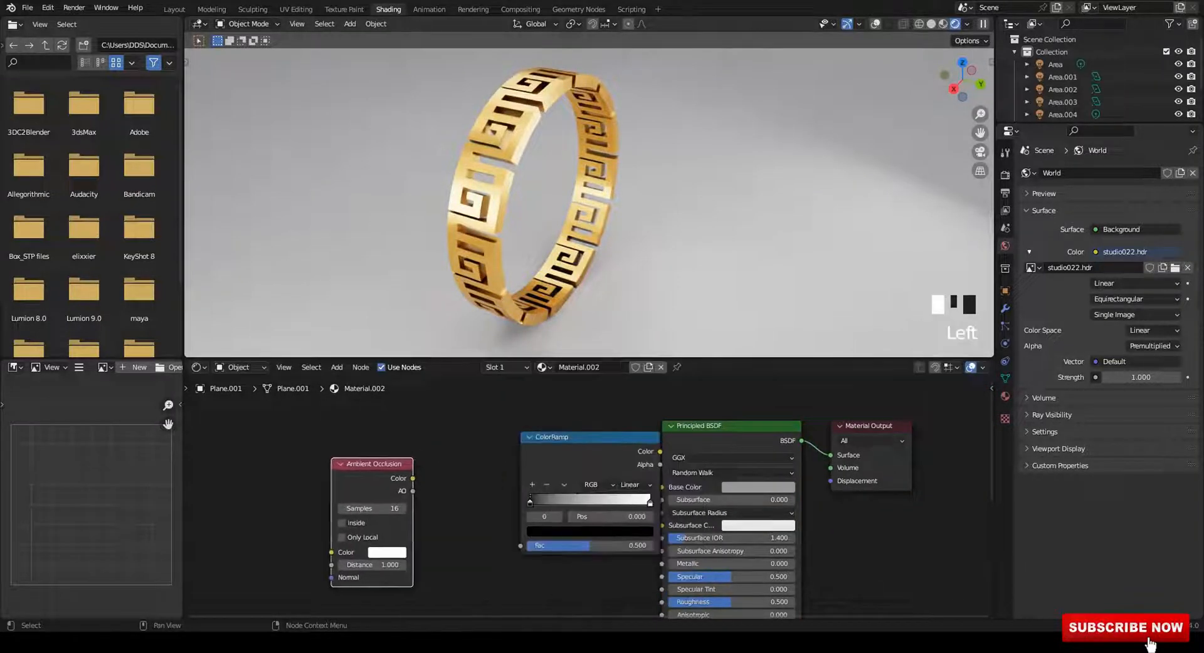
pyautogui.moveTo(511, 541); pyautogui.dragTo(521, 547)
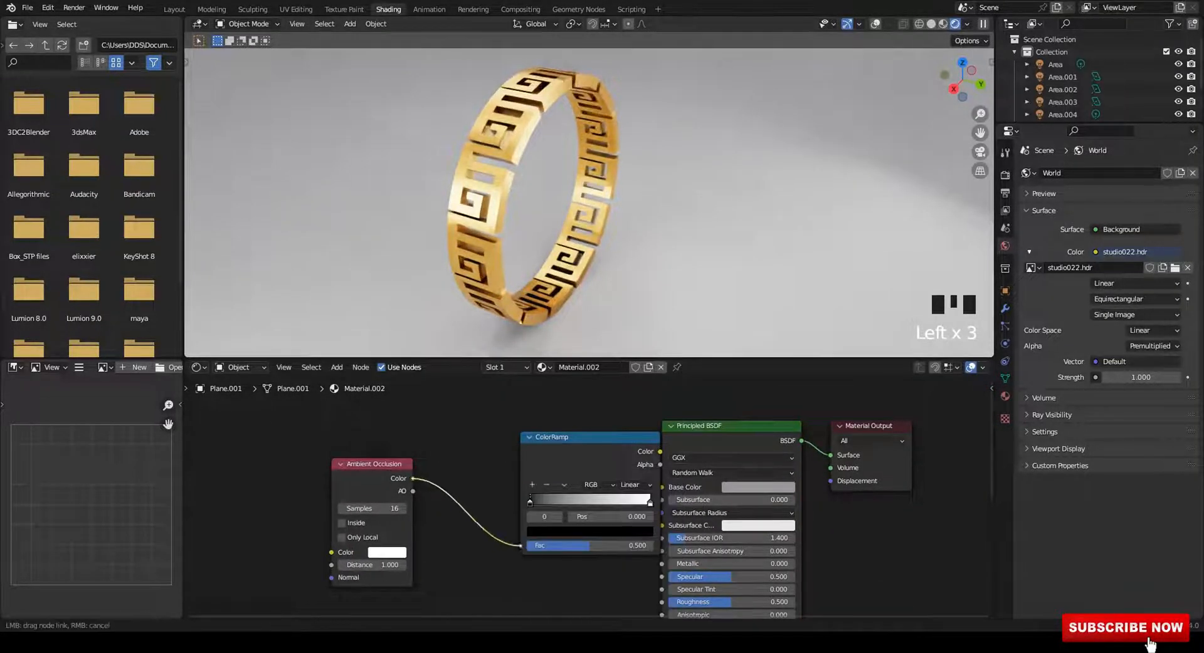
pyautogui.moveTo(584, 453); pyautogui.dragTo(527, 463)
pyautogui.moveTo(612, 462); pyautogui.dragTo(668, 486)
pyautogui.moveTo(603, 462); pyautogui.dragTo(662, 488)
# Give the backdrop's ColorRamp a middle stop at position 0.364, removing the surplus stop.
pyautogui.moveTo(525, 550); pyautogui.dragTo(549, 530, button='middle')
pyautogui.scroll(1, 548, 530)
pyautogui.click(490, 466)
pyautogui.click(490, 466)
pyautogui.moveTo(557, 486); pyautogui.dragTo(629, 486)
pyautogui.click(629, 486)
pyautogui.click(507, 465)
pyautogui.moveTo(523, 486)
pyautogui.mouseDown()
pyautogui.moveTo(575, 486)
pyautogui.moveTo(538, 486)
pyautogui.mouseUp()
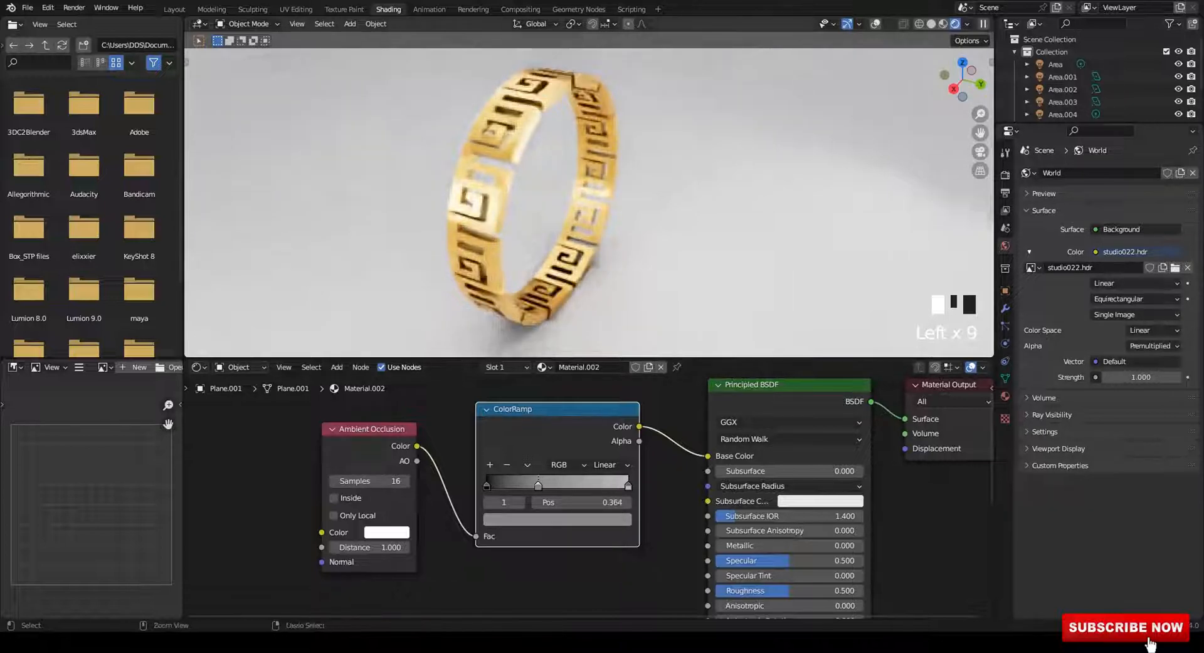
# Set the color of the end stop on the backdrop's ColorRamp to light grey.
pyautogui.scroll(3, 588, 495)
pyautogui.click(640, 484)
pyautogui.click(548, 525)
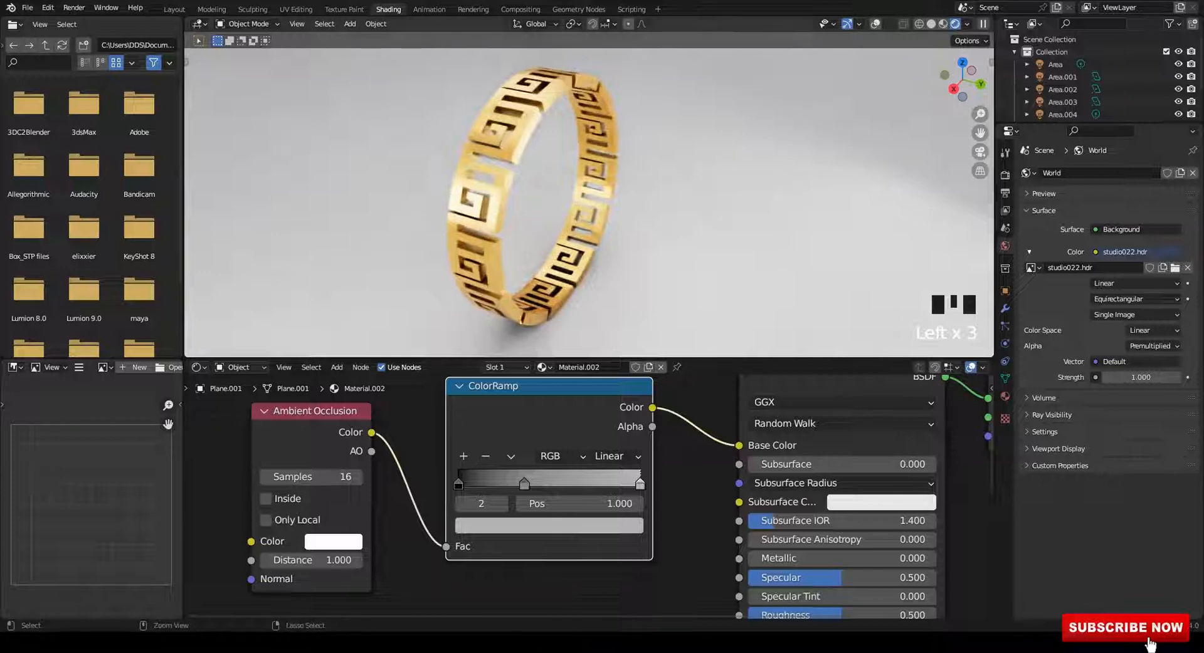
# Return to the Animation workspace and set the world HDRI background strength to 0.9.
pyautogui.click(429, 9)
pyautogui.moveTo(715, 245); pyautogui.dragTo(668, 247, button='middle')
pyautogui.click(1005, 245)
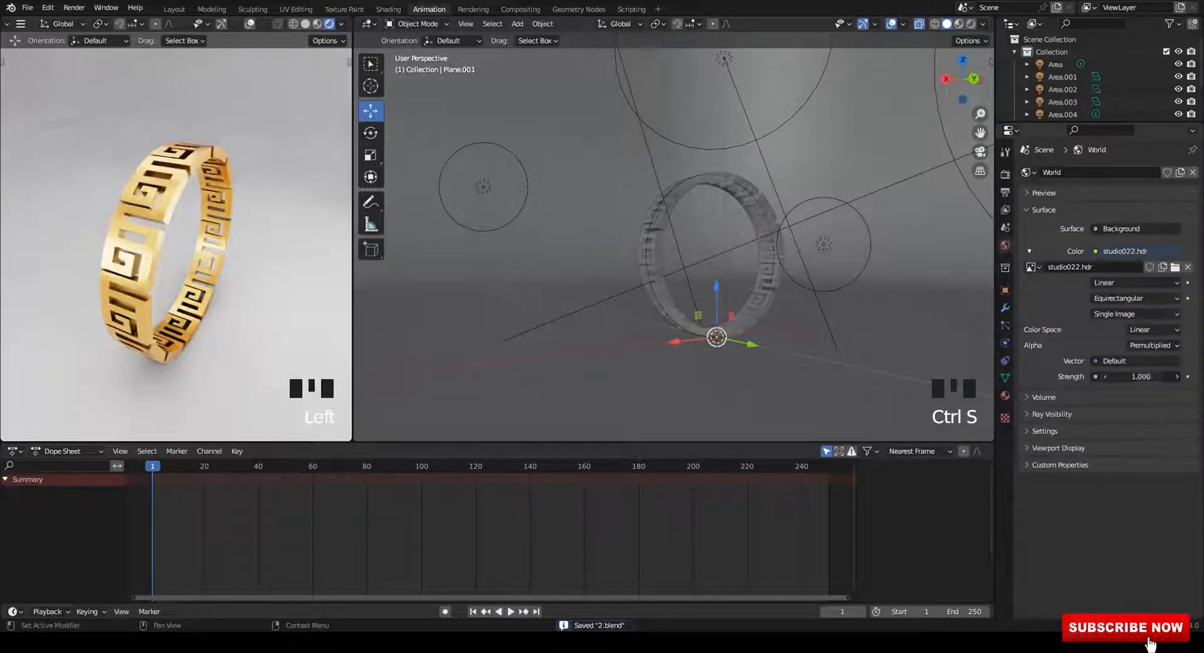
pyautogui.click(1139, 376)
pyautogui.write('.9')
pyautogui.press('Return')
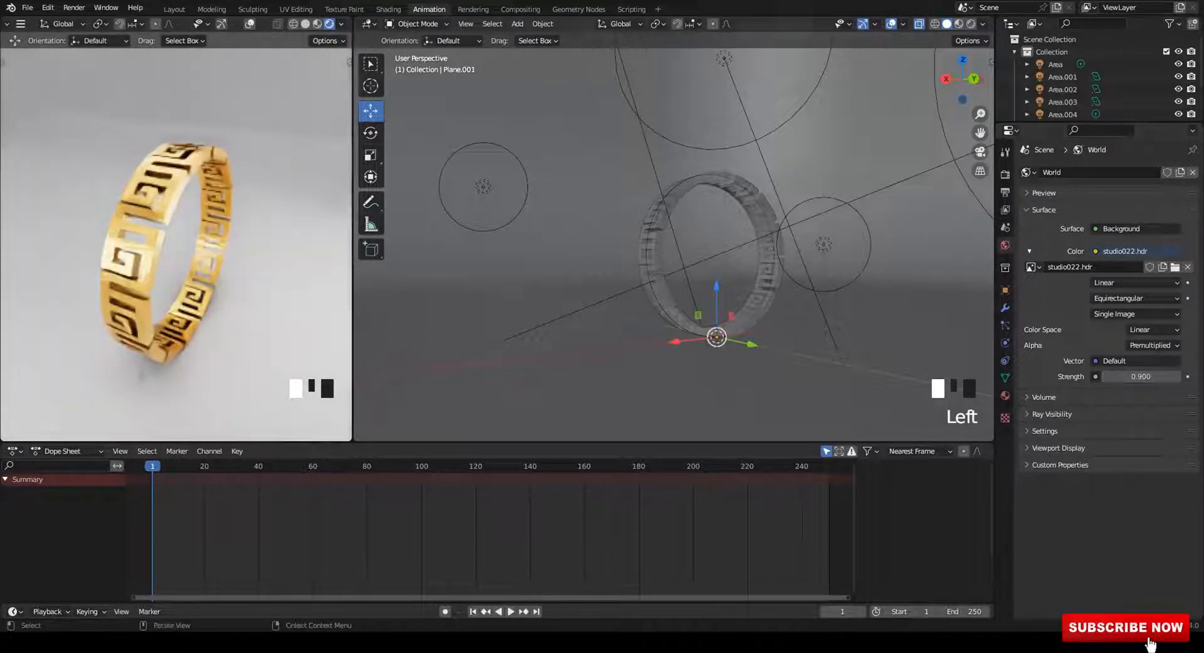
# Add a camera to the scene and align it to the current view of the ring.
pyautogui.moveTo(753, 264); pyautogui.dragTo(754, 245, button='middle')
pyautogui.keyDown('shift'); pyautogui.moveTo(674, 251); pyautogui.dragTo(740, 264, button='middle'); pyautogui.keyUp('shift')
pyautogui.hotkey('ctrl', 's')
pyautogui.hotkey('shift', 'a')
pyautogui.click(611, 398)
pyautogui.moveTo(690, 263)
pyautogui.keyDown('alt'); pyautogui.mouseDown(button='middle')
pyautogui.moveTo(740, 263)
pyautogui.moveTo(762, 281)
pyautogui.moveTo(707, 258)
pyautogui.mouseUp(button='middle'); pyautogui.keyUp('alt')
pyautogui.scroll(1, 708, 263)
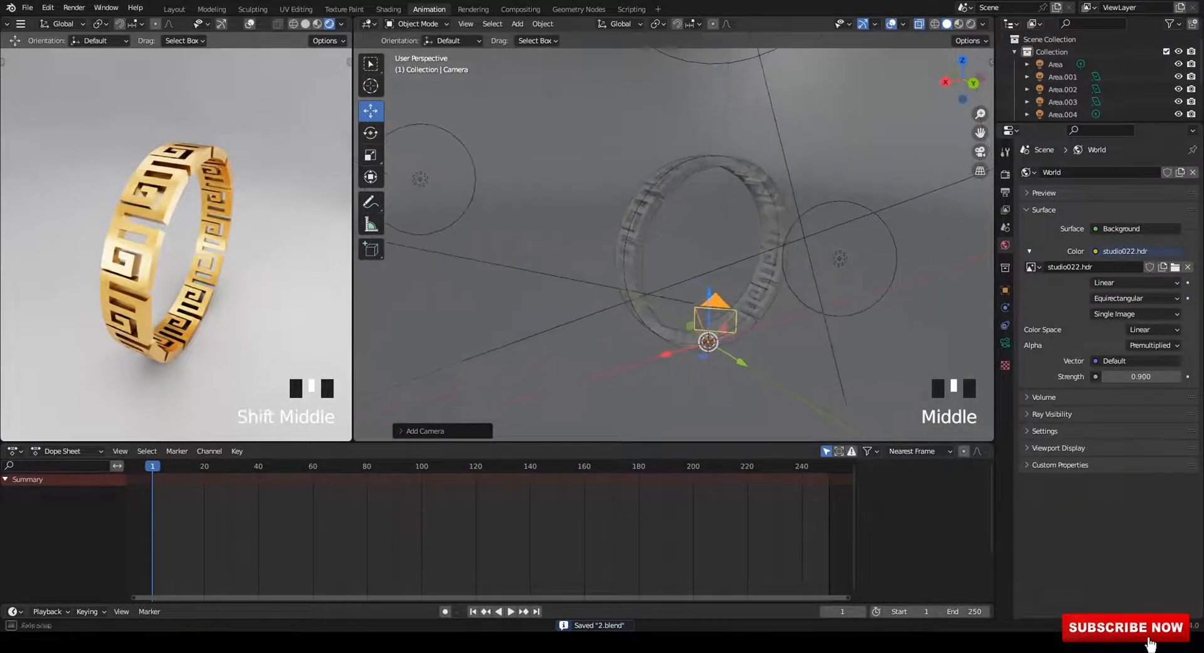
pyautogui.press('ctrl+alt+KP_0')
pyautogui.click(768, 276)
pyautogui.press('KP_0')
pyautogui.scroll(-1, 188, 245)
# Lock the camera to the view, frame the whole ring within the camera border, and save the file.
pyautogui.press('n')
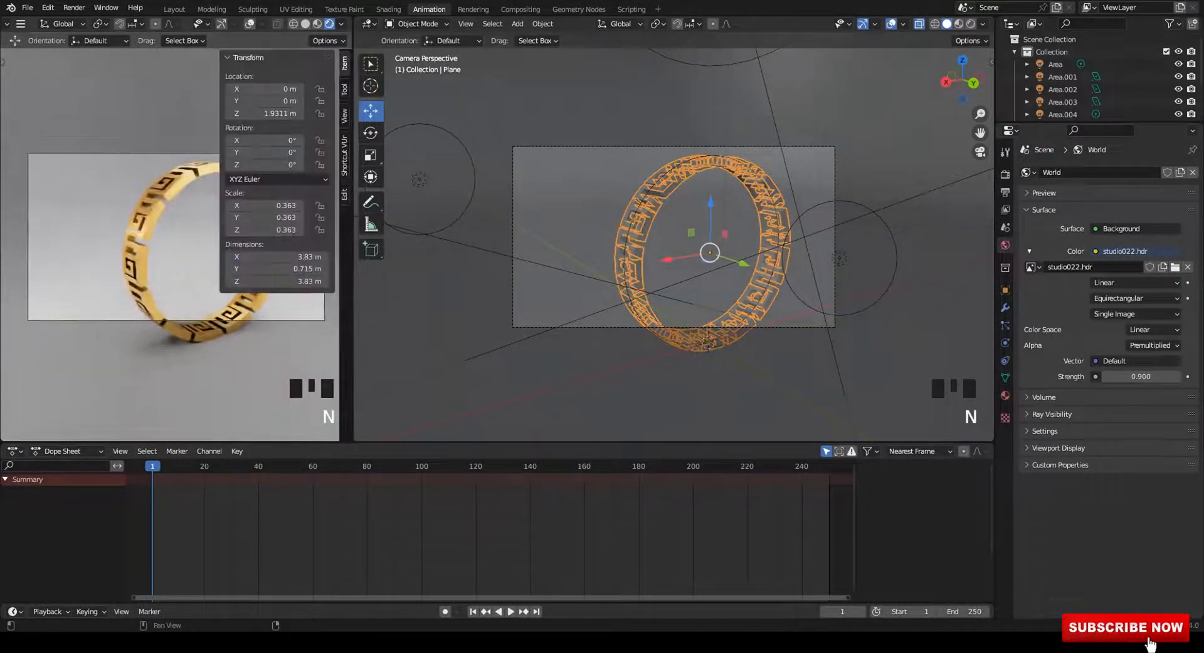
pyautogui.click(345, 115)
pyautogui.click(275, 215)
pyautogui.press('n')
pyautogui.moveTo(176, 245); pyautogui.dragTo(238, 244, button='middle')
pyautogui.scroll(-1, 213, 245)
pyautogui.keyDown('shift'); pyautogui.moveTo(213, 244); pyautogui.dragTo(184, 242, button='middle'); pyautogui.keyUp('shift')
pyautogui.hotkey('ctrl', 's')
# Set the output's horizontal resolution to 1069 px for a nearly square frame.
pyautogui.click(1005, 193)
pyautogui.click(1005, 174)
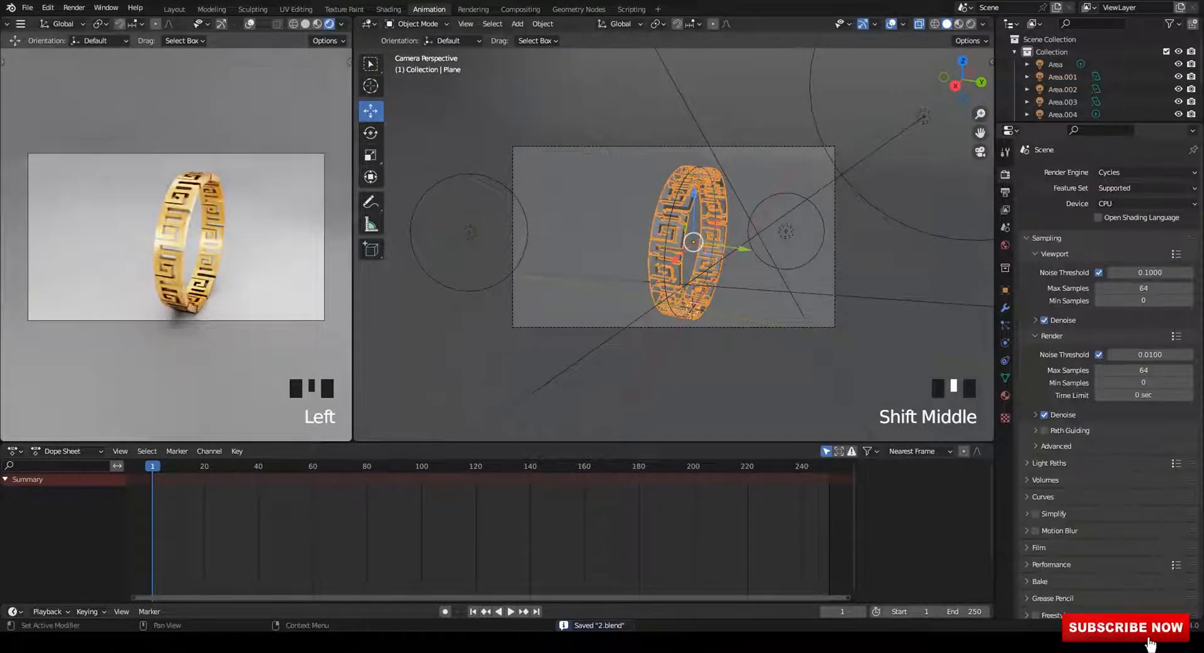
pyautogui.click(1006, 192)
pyautogui.moveTo(1143, 189); pyautogui.dragTo(1066, 189)
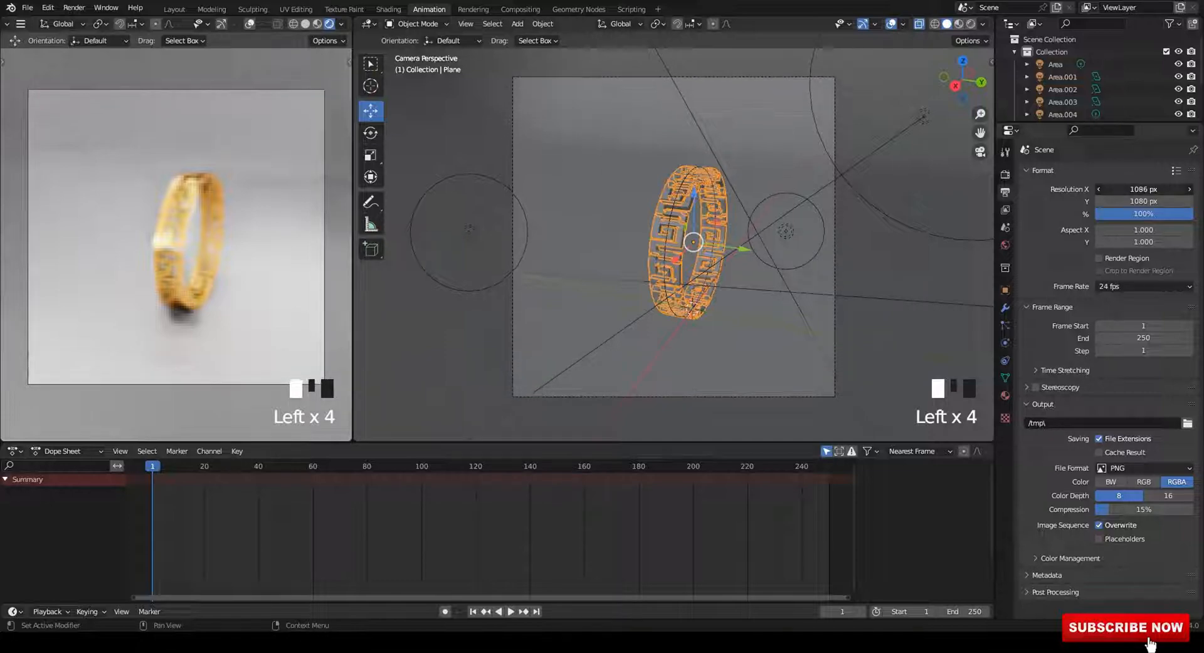
# Reframe the camera so the ring nearly fills the square frame, and save the file.
pyautogui.keyDown('ctrl'); pyautogui.moveTo(693, 294); pyautogui.dragTo(684, 237, button='middle'); pyautogui.keyUp('ctrl')
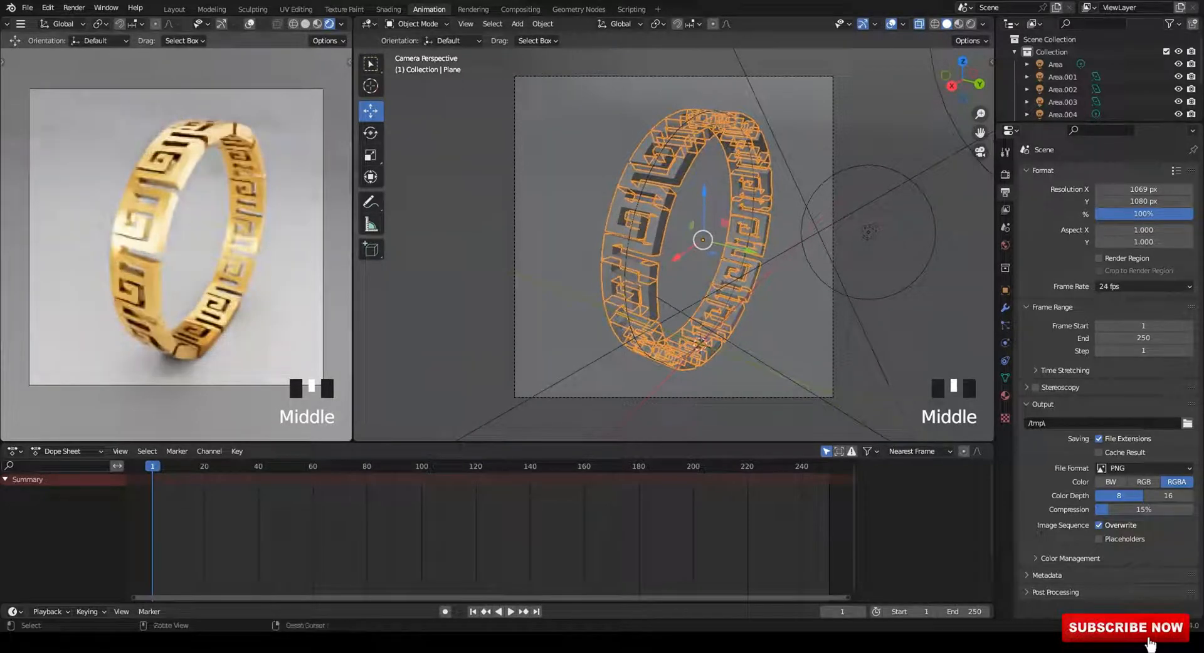
pyautogui.hotkey('ctrl', 's')
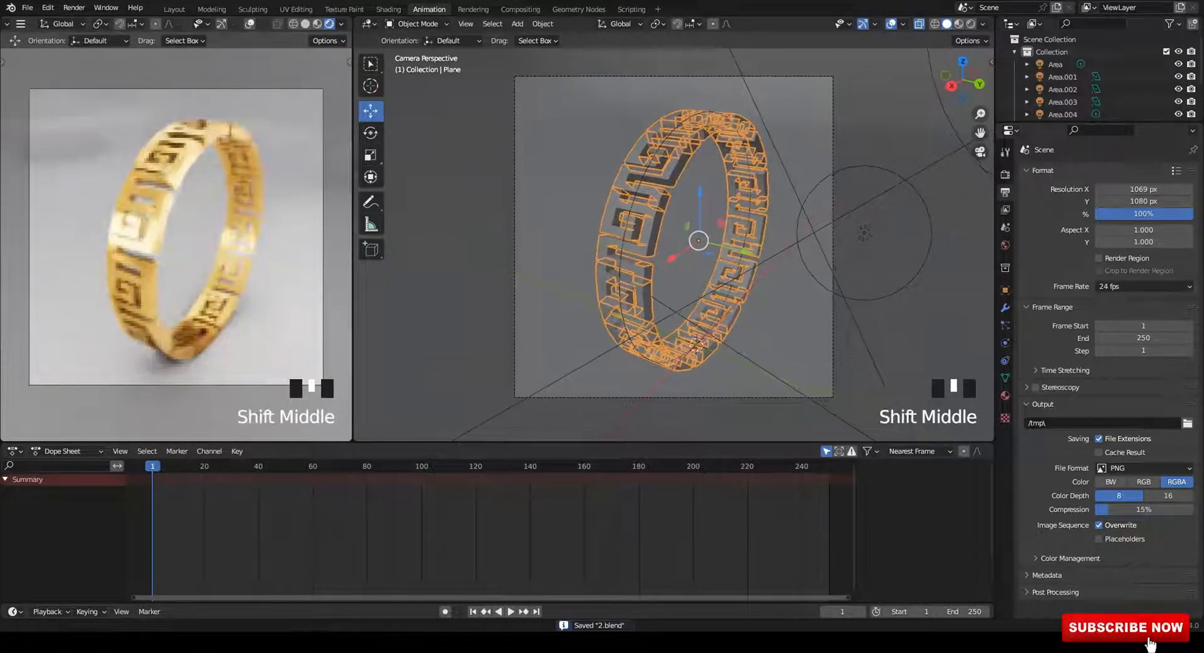
pyautogui.hotkey('ctrl', 's')
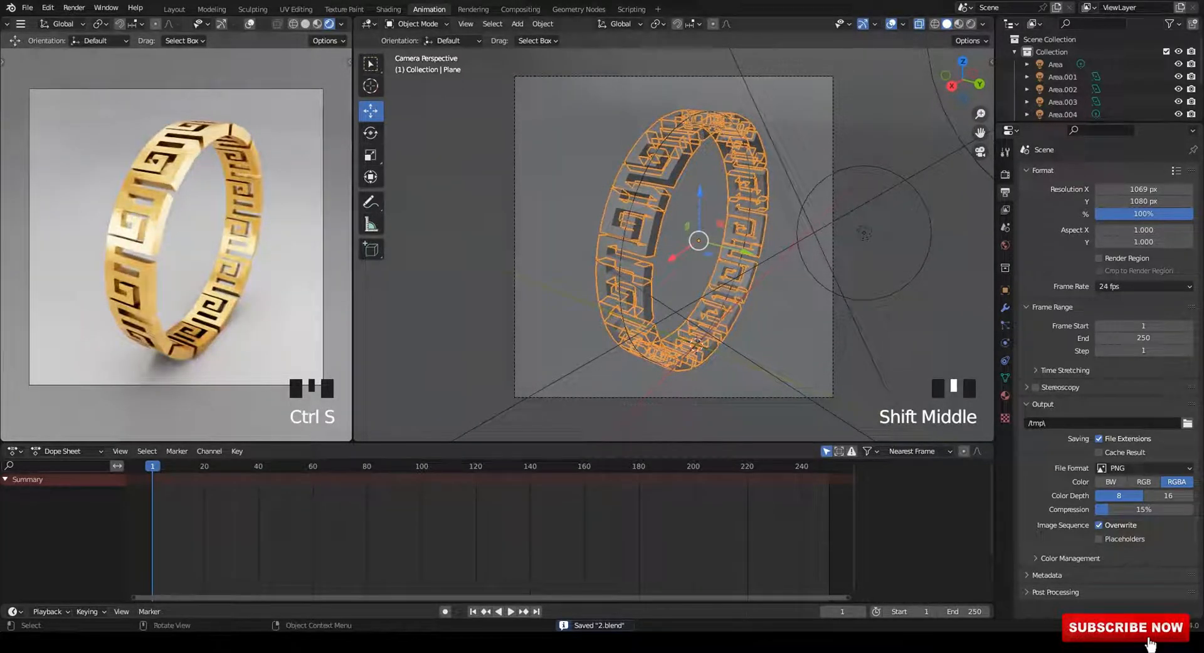
pyautogui.moveTo(684, 238); pyautogui.dragTo(683, 233, button='middle')
pyautogui.moveTo(683, 233); pyautogui.dragTo(728, 238, button='middle')
pyautogui.hotkey('ctrl', 's')
pyautogui.scroll(2, 683, 238)
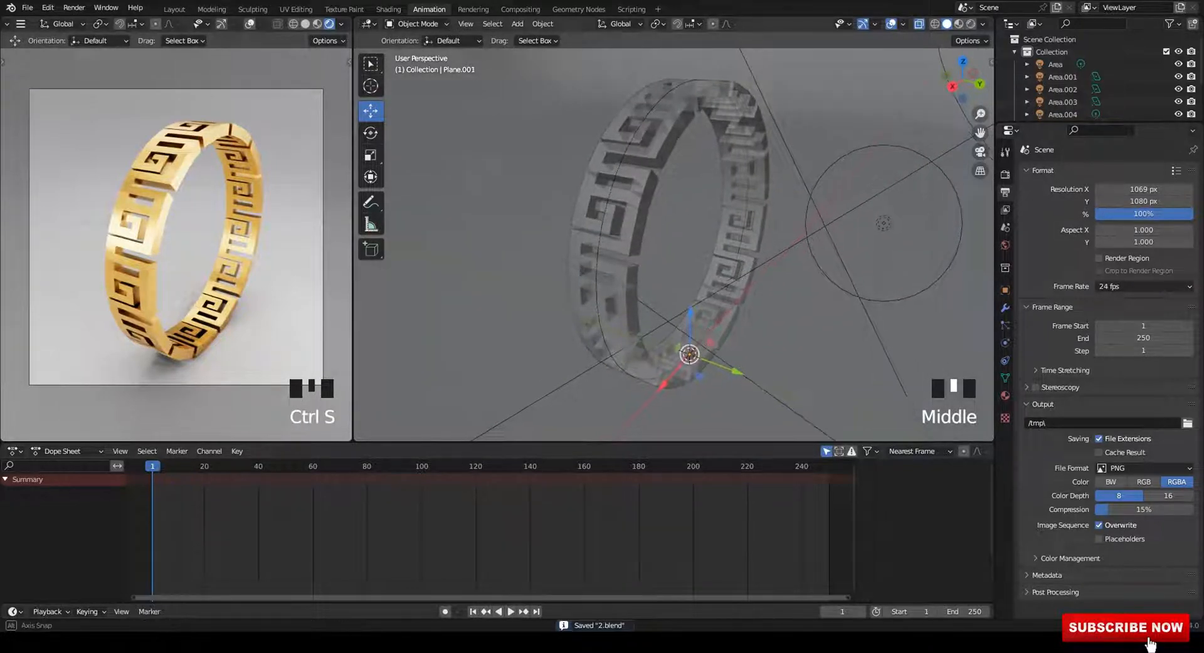
# Render the ring image, enlarge the result for inspection, and close the render window.
pyautogui.moveTo(727, 238); pyautogui.dragTo(815, 239, button='middle')
pyautogui.click(74, 8)
pyautogui.click(94, 22)
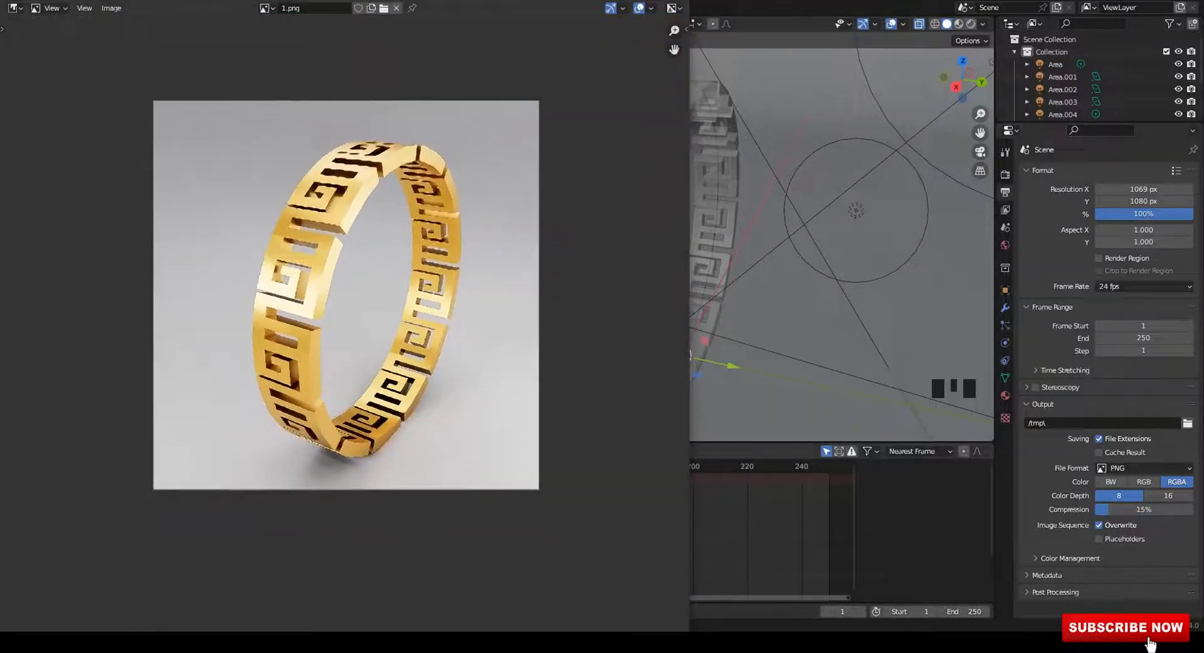
pyautogui.keyDown('ctrl'); pyautogui.moveTo(347, 295); pyautogui.dragTo(346, 286, button='middle'); pyautogui.keyUp('ctrl')
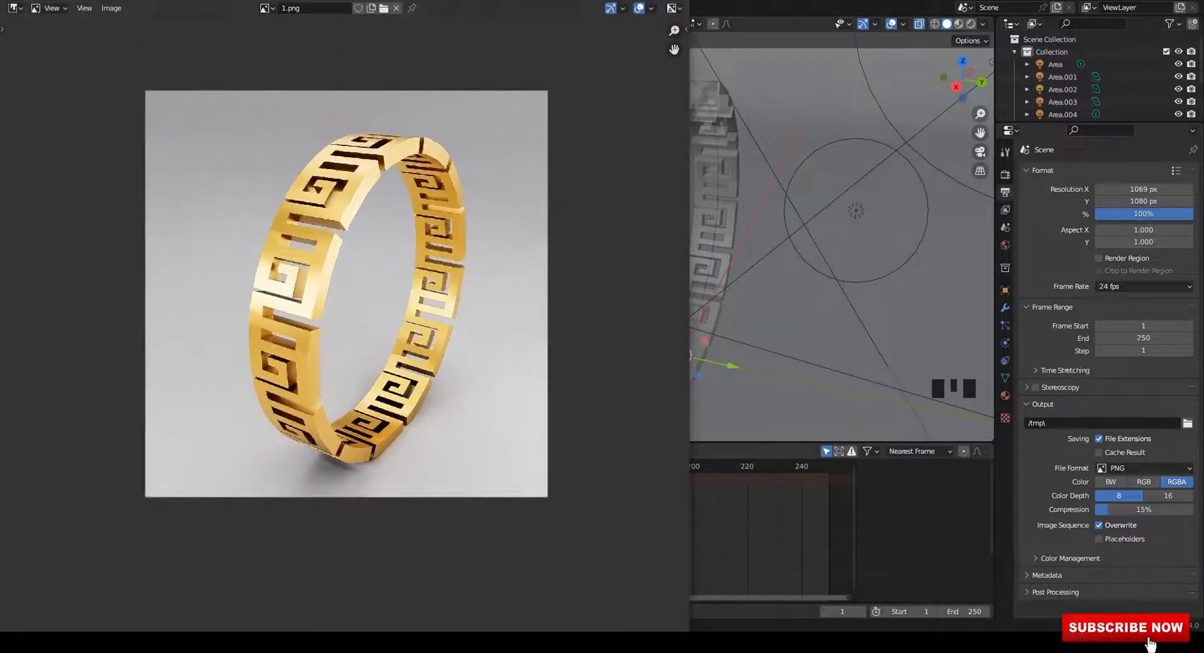
pyautogui.moveTo(346, 0); pyautogui.dragTo(364, 122)
pyautogui.click(634, 121)
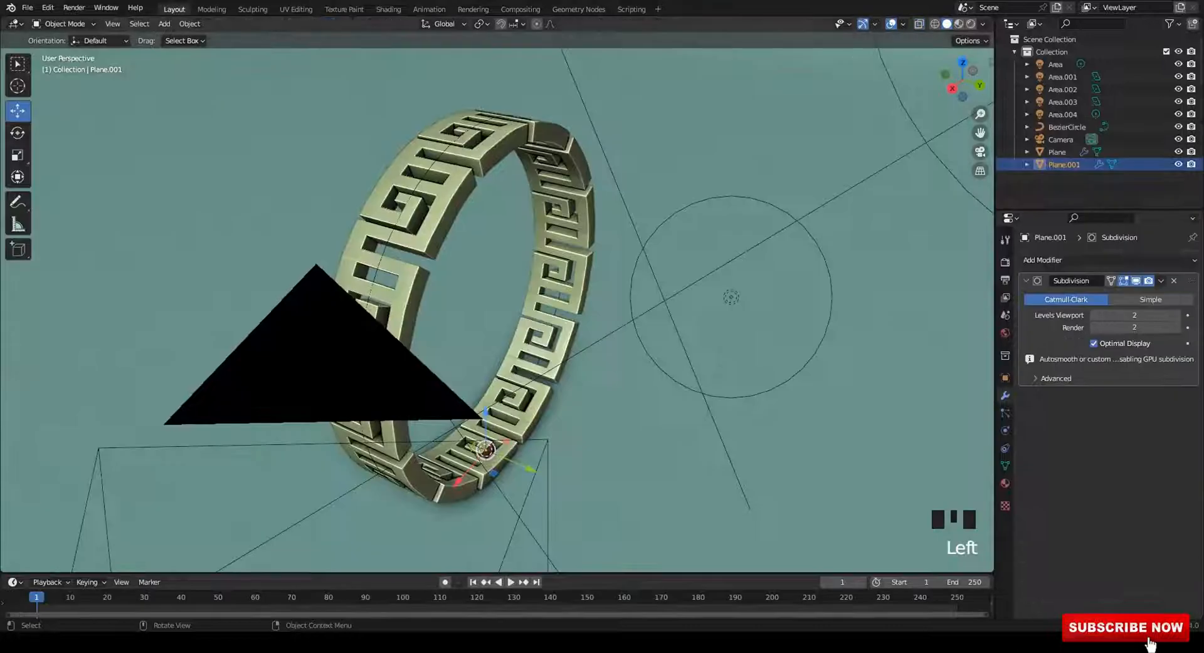
# Preview the ring in Material Preview shading and adjust the rotation of the studio HDRI lighting.
pyautogui.moveTo(495, 307)
pyautogui.mouseDown(button='middle')
pyautogui.moveTo(477, 295)
pyautogui.moveTo(439, 301)
pyautogui.moveTo(489, 307)
pyautogui.mouseUp(button='middle')
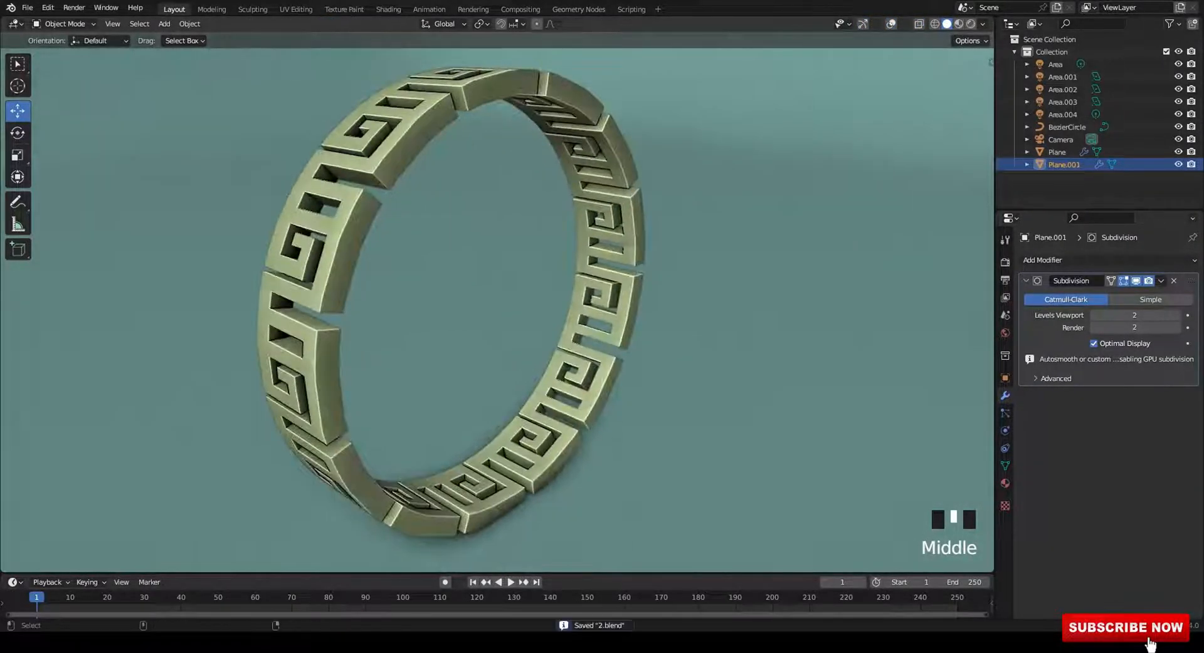
pyautogui.click(959, 24)
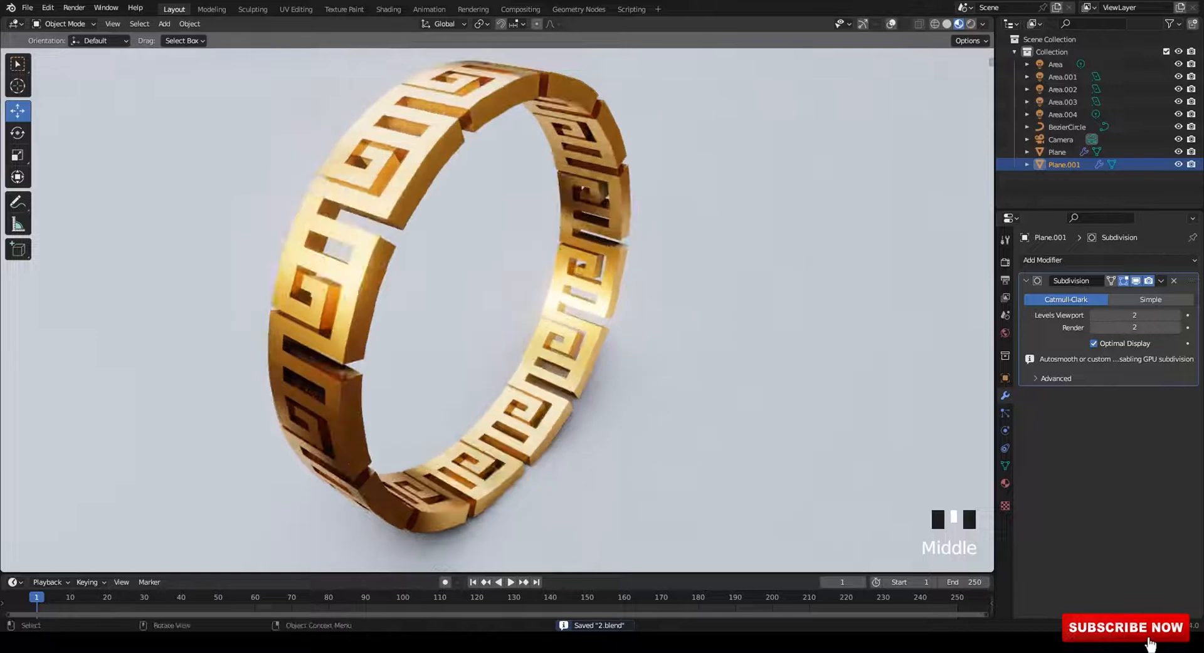
pyautogui.click(983, 24)
pyautogui.click(983, 24)
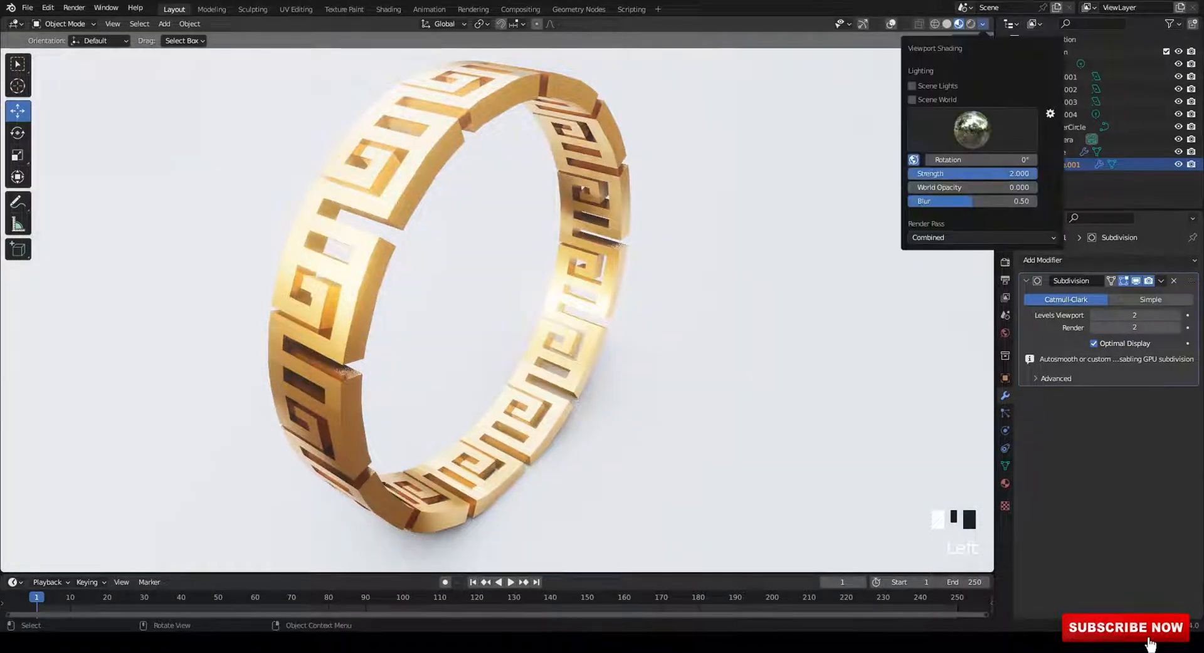
pyautogui.moveTo(972, 160)
pyautogui.mouseDown()
pyautogui.moveTo(1003, 160)
pyautogui.moveTo(994, 173)
pyautogui.moveTo(972, 174)
pyautogui.moveTo(996, 174)
pyautogui.moveTo(997, 160)
pyautogui.moveTo(968, 160)
pyautogui.mouseUp()
# Select the ring, view it in Rendered shading, and open the scene's render settings.
pyautogui.click(1058, 152)
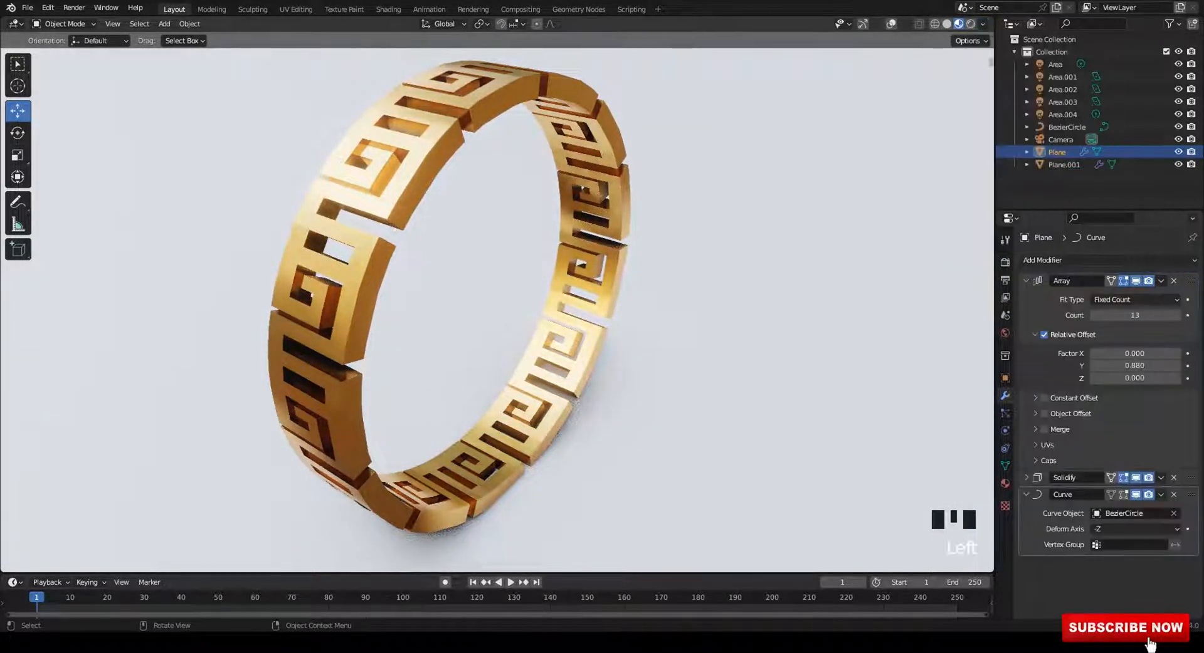
pyautogui.click(971, 24)
pyautogui.click(1006, 262)
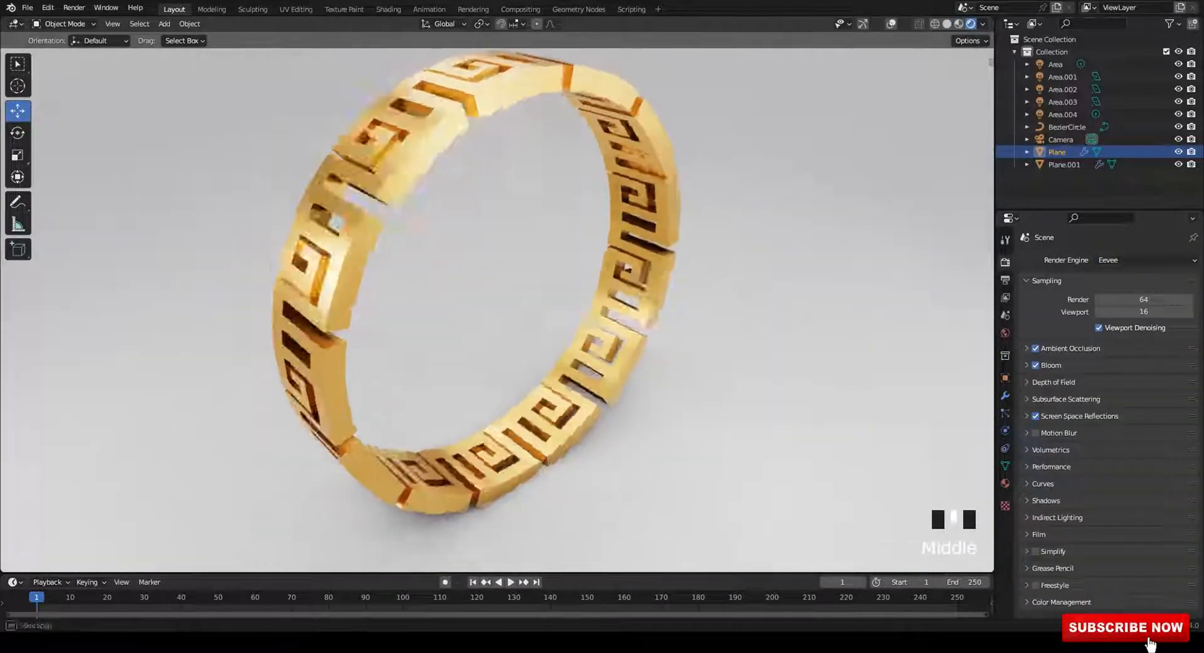